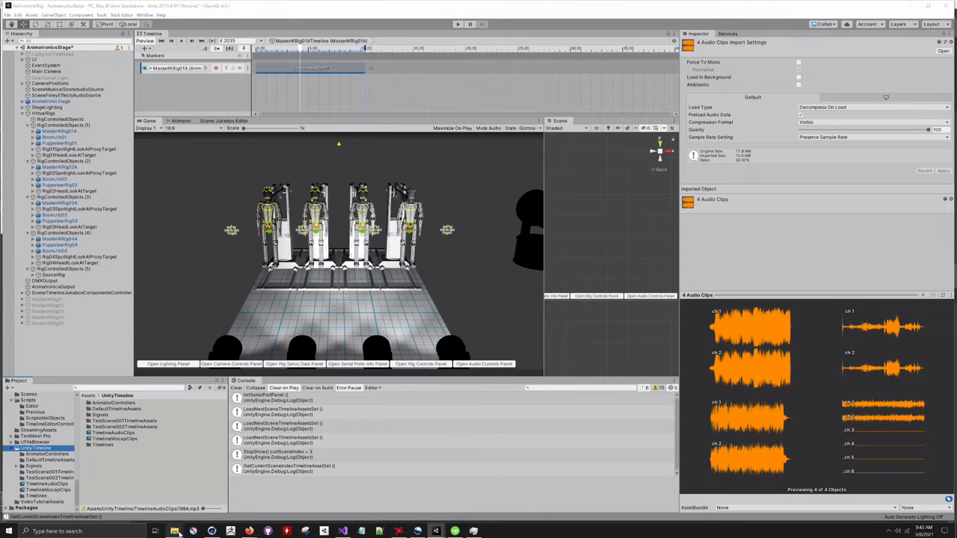
Step: Bring up the VideoTutorialAssets folder in File Explorer, and return to the Unity editor
{"action": "mouse_move", "coordinate": [174, 531]}
{"action": "mouse_move", "coordinate": [207, 482]}
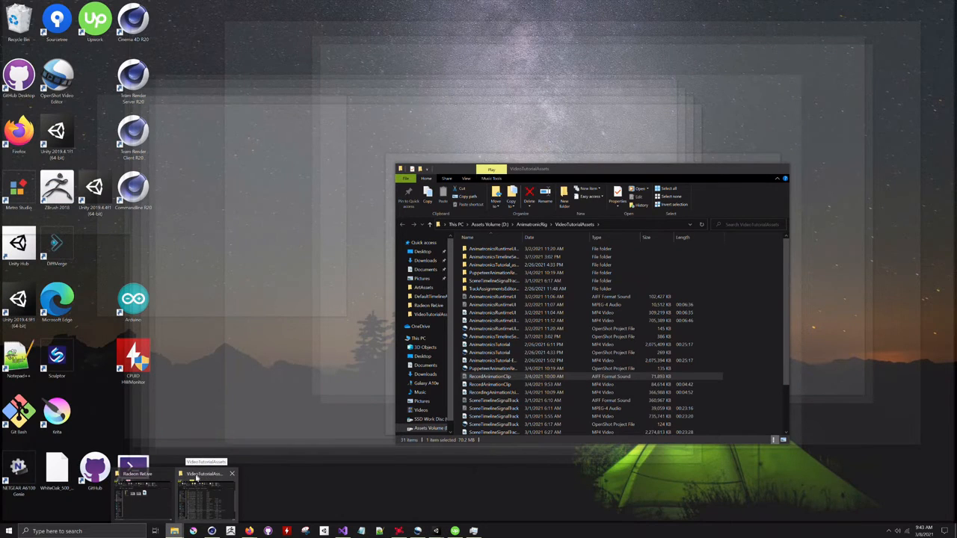
{"action": "left_click", "coordinate": [203, 476]}
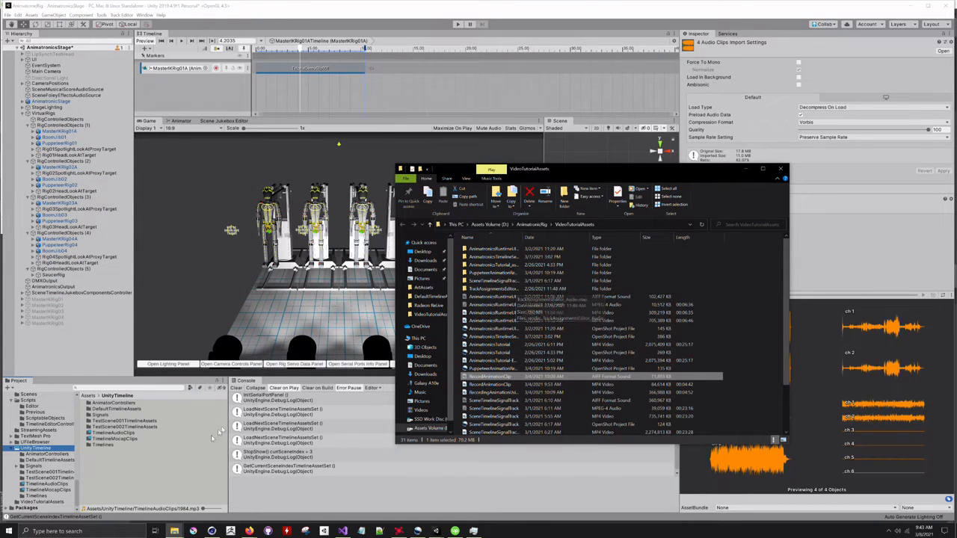
{"action": "left_click", "coordinate": [186, 471]}
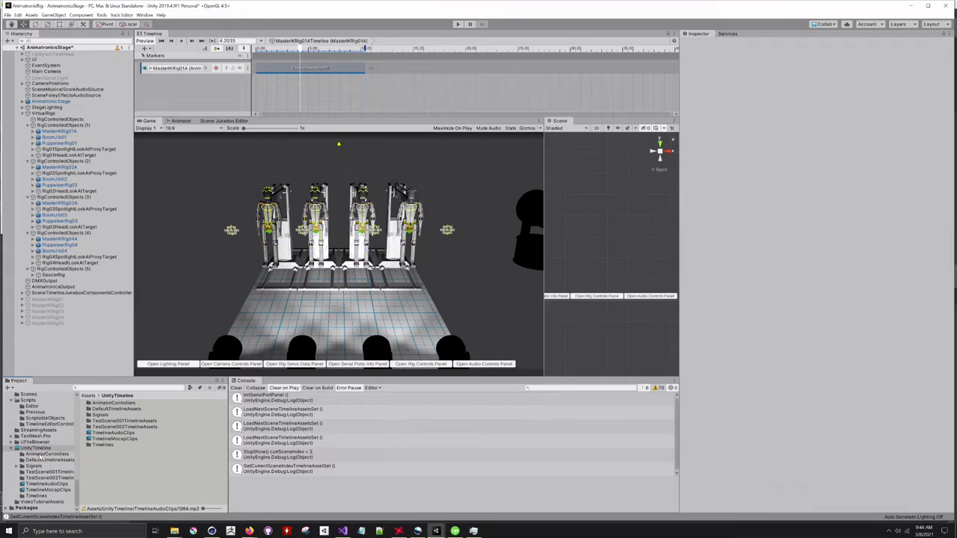
{"action": "right_click", "coordinate": [88, 434]}
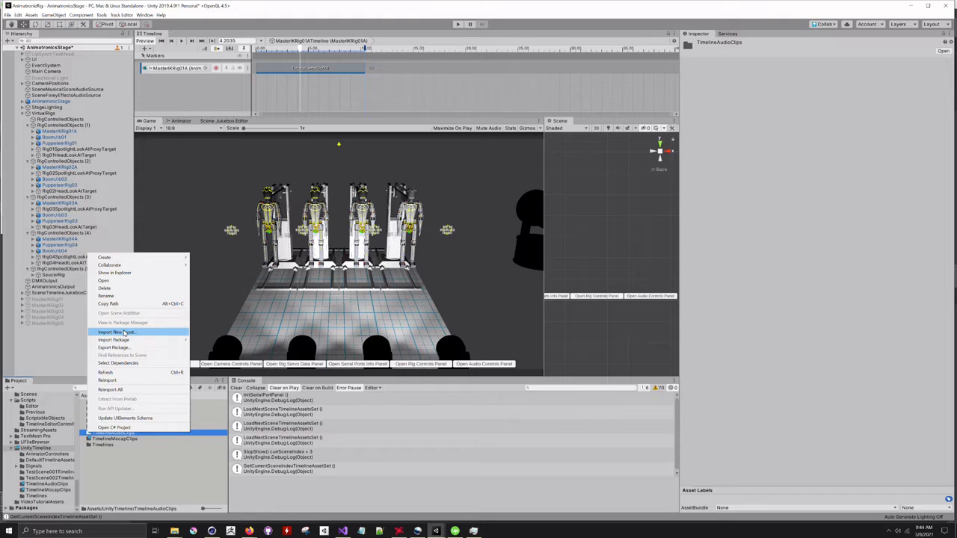
{"action": "left_click", "coordinate": [123, 332]}
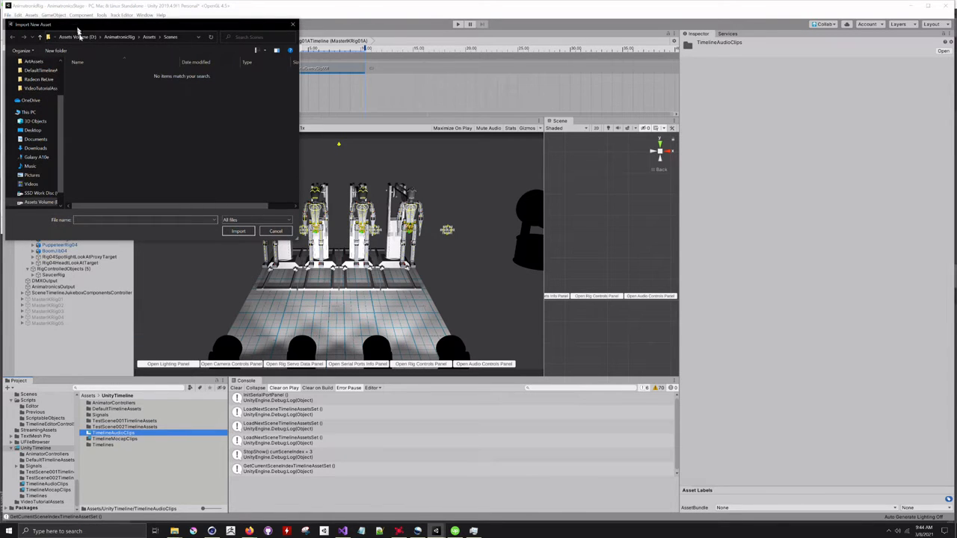
{"action": "left_click", "coordinate": [276, 231]}
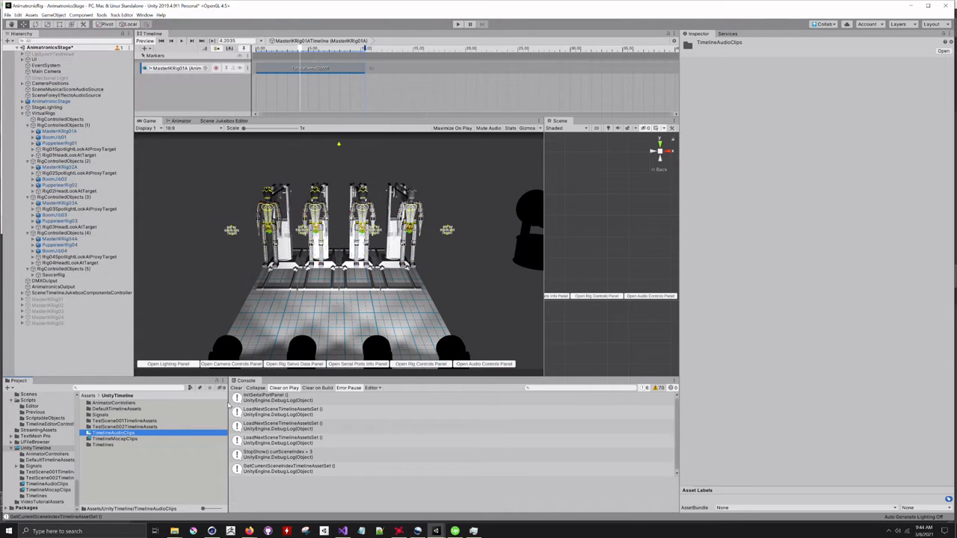
Step: View the contents of the TimelineAudioClips and TimelineMocapClips asset folders
{"action": "left_click", "coordinate": [37, 485]}
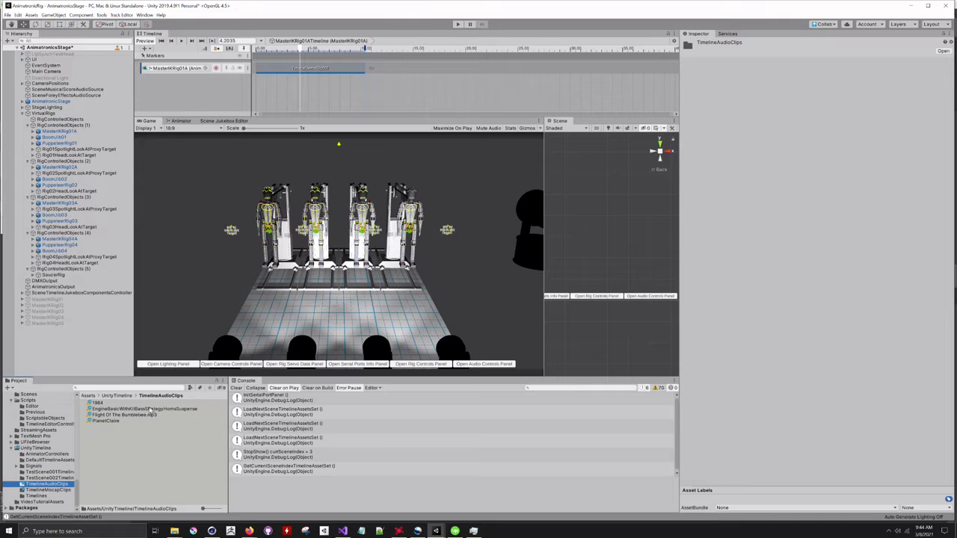
{"action": "left_click", "coordinate": [49, 490]}
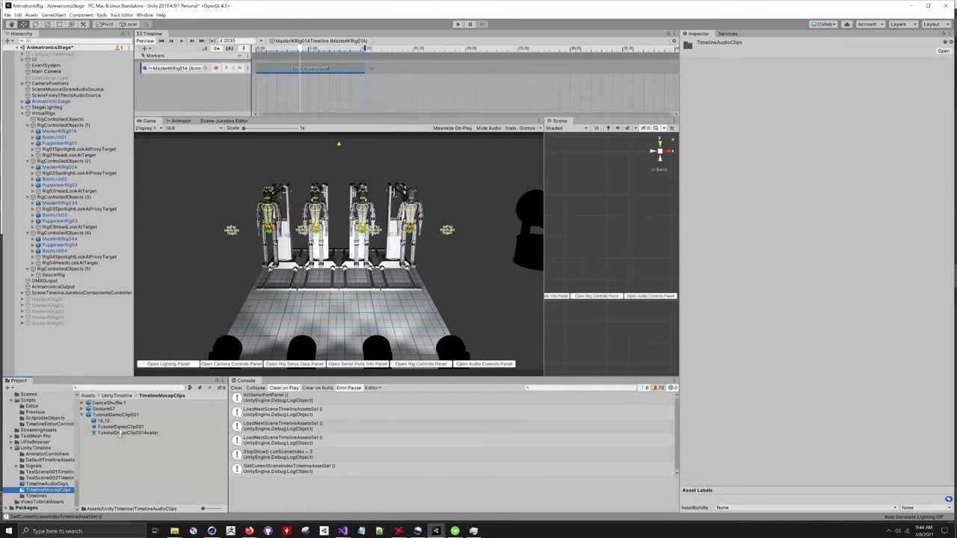
{"action": "left_click", "coordinate": [129, 471]}
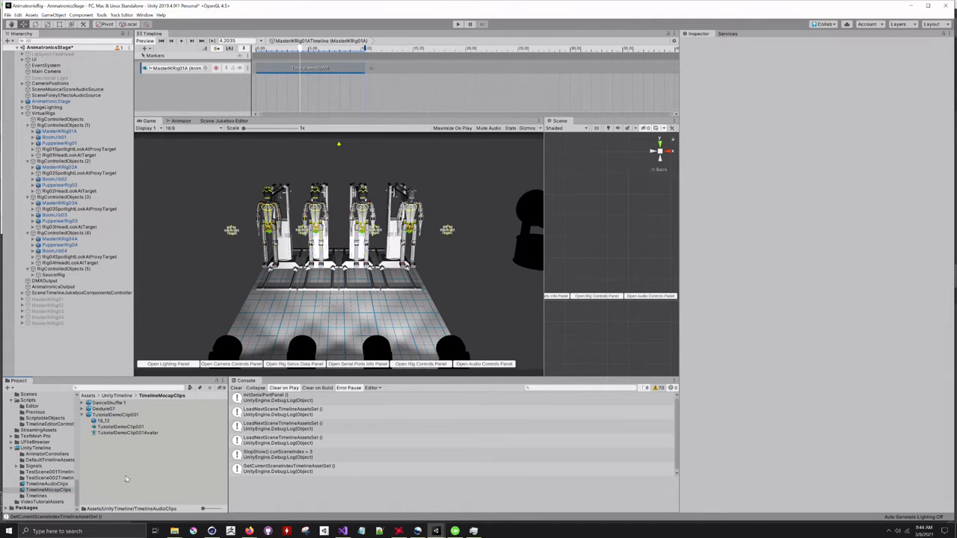
Step: Examine the Model import settings of the DanceShuffle 1 mocap clip, including its Scale Factor
{"action": "left_click", "coordinate": [89, 402]}
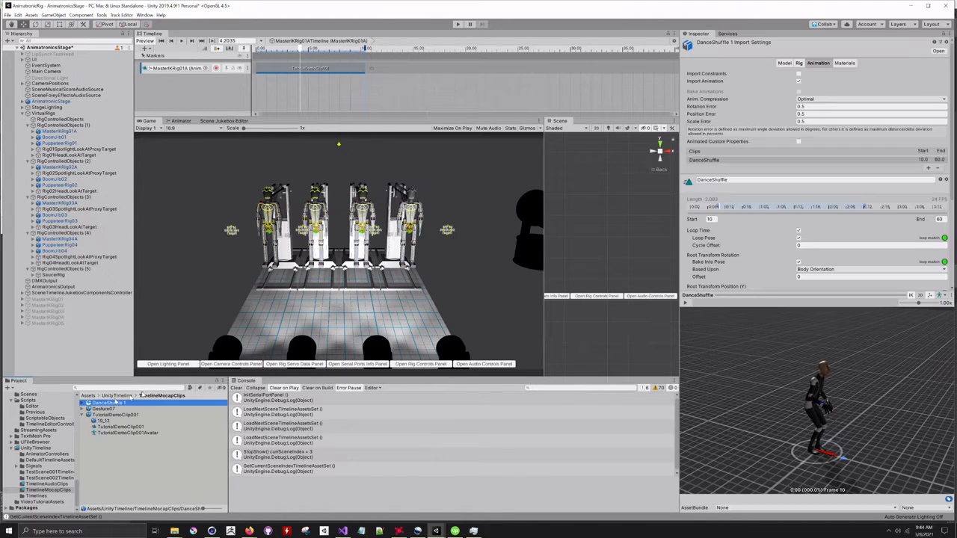
{"action": "left_click", "coordinate": [788, 63]}
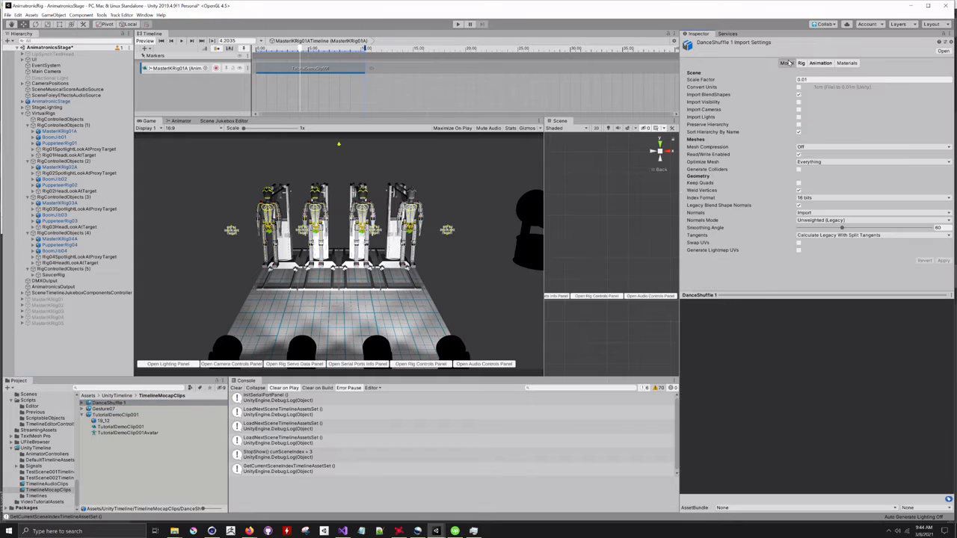
{"action": "left_click", "coordinate": [812, 79]}
{"action": "key", "text": "Return"}
Step: Inspect the bone mapping of the DanceShuffle 1 humanoid avatar for body, head and both hands, and close the avatar configuration
{"action": "left_click", "coordinate": [801, 64]}
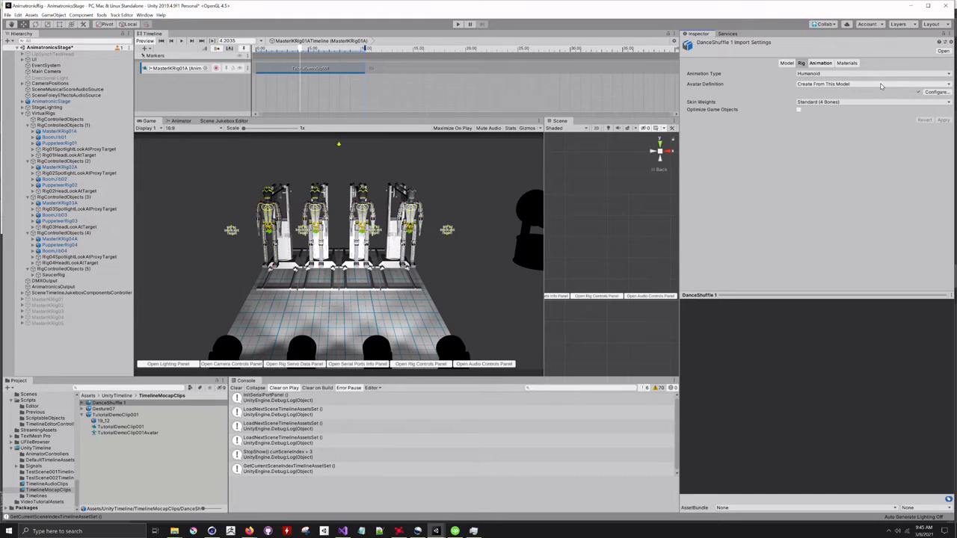
{"action": "left_click", "coordinate": [939, 92]}
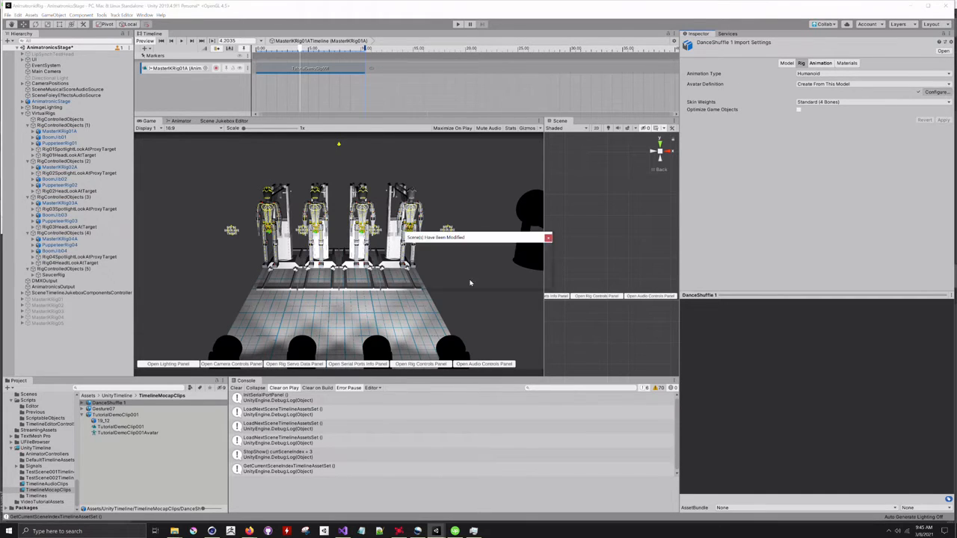
{"action": "left_click", "coordinate": [469, 280]}
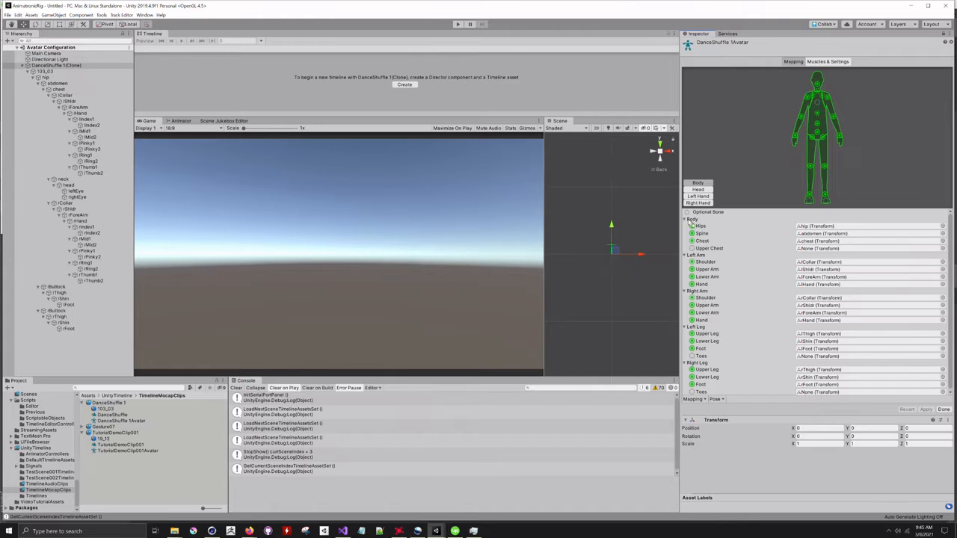
{"action": "left_click", "coordinate": [690, 190]}
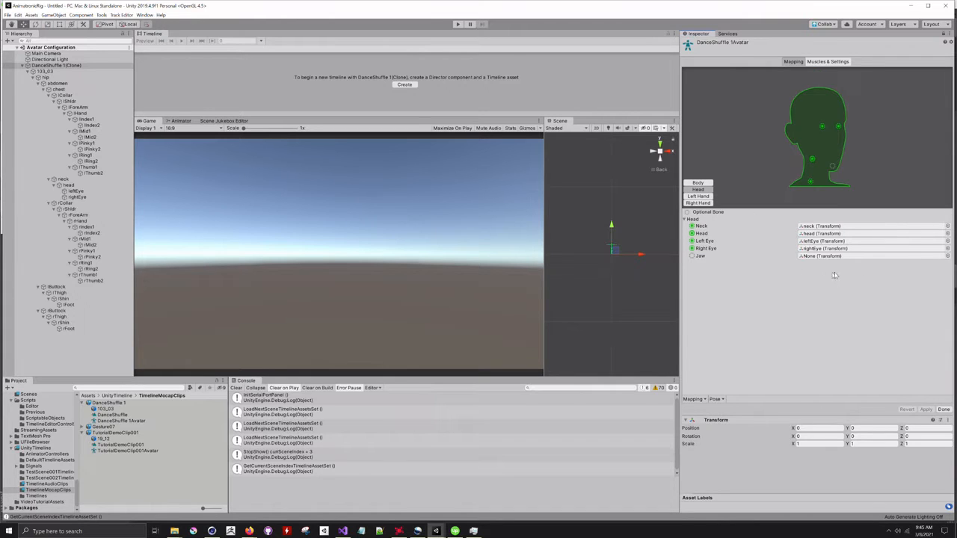
{"action": "left_click", "coordinate": [698, 196]}
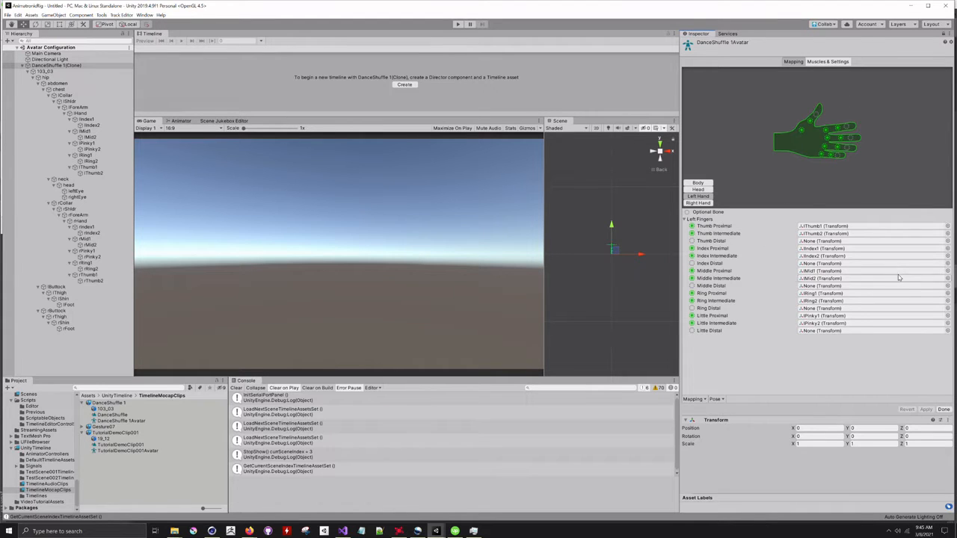
{"action": "left_click", "coordinate": [703, 203]}
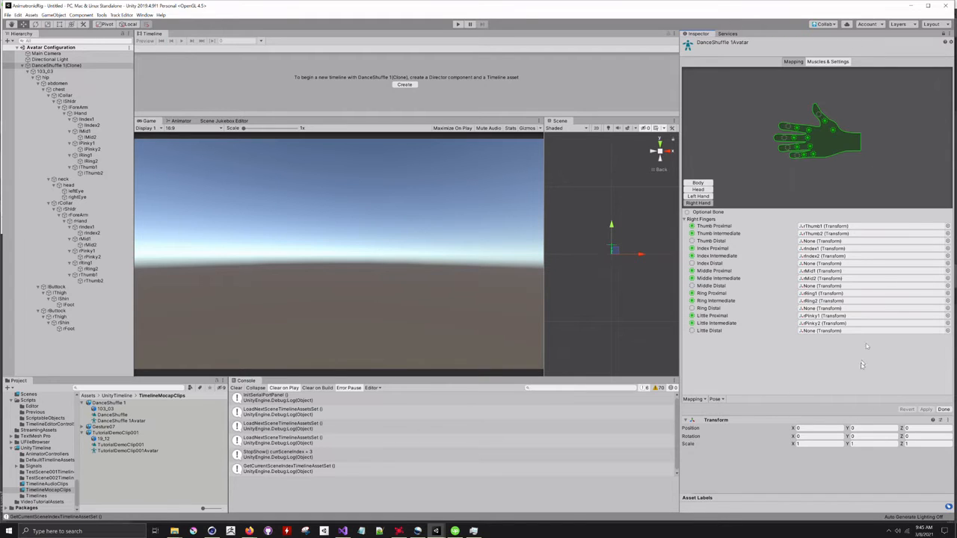
{"action": "left_click", "coordinate": [943, 410]}
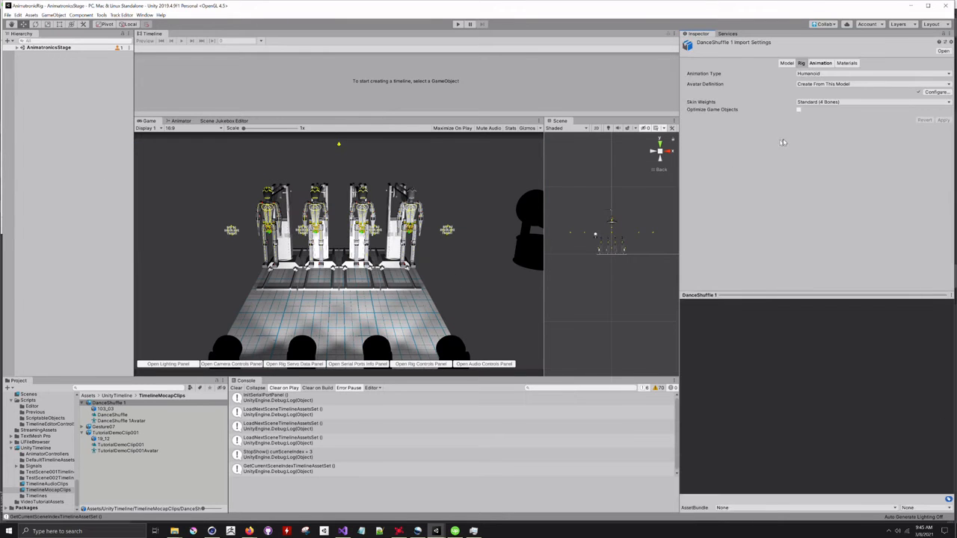
Step: Play the DanceShuffle animation preview and examine the clip's range, looping, root transform and mask settings
{"action": "left_click", "coordinate": [819, 63]}
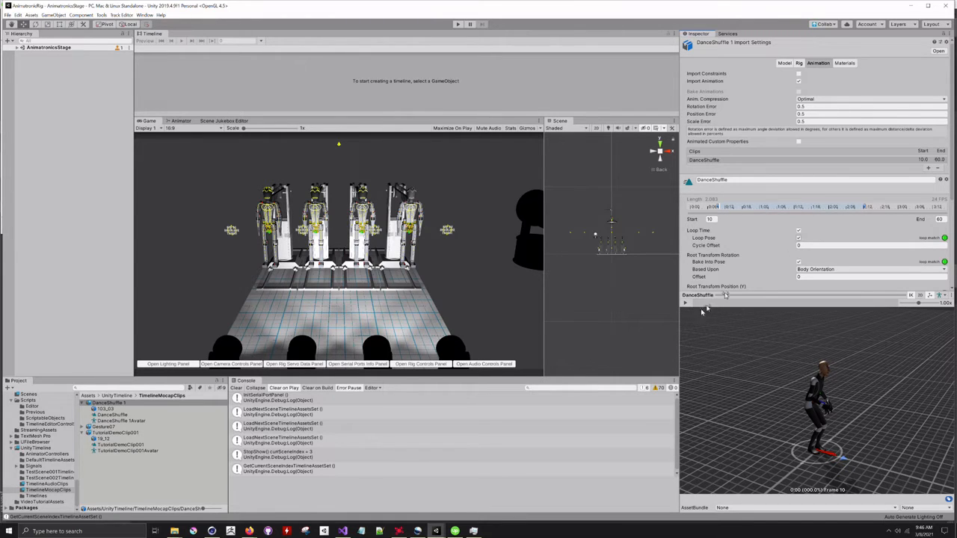
{"action": "left_click", "coordinate": [687, 302]}
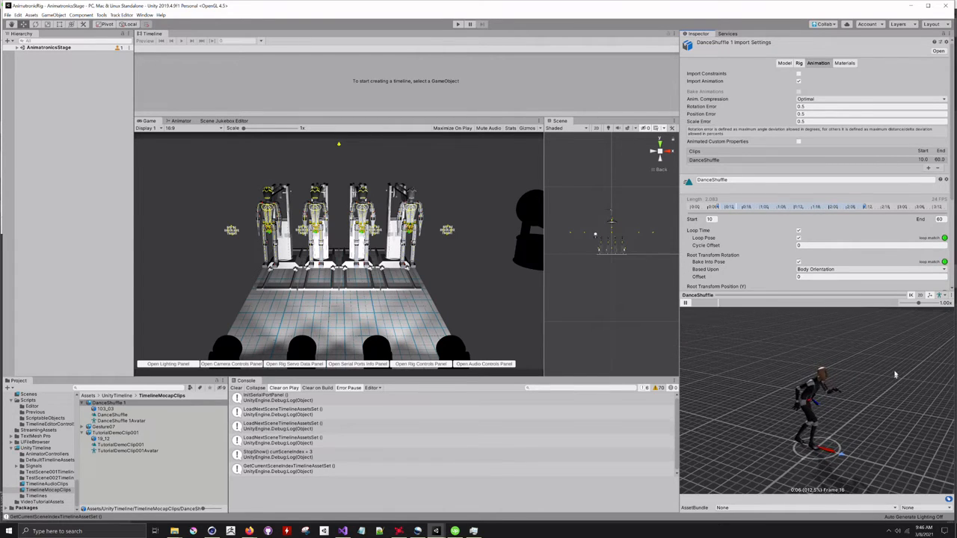
{"action": "scroll", "coordinate": [819, 255], "scroll_direction": "down", "scroll_amount": 2}
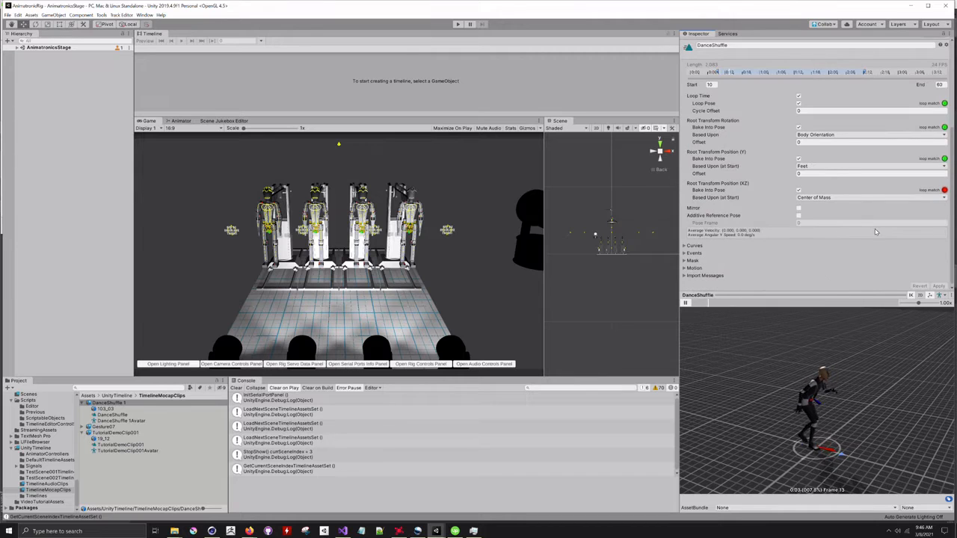
{"action": "scroll", "coordinate": [873, 230], "scroll_direction": "down", "scroll_amount": 1}
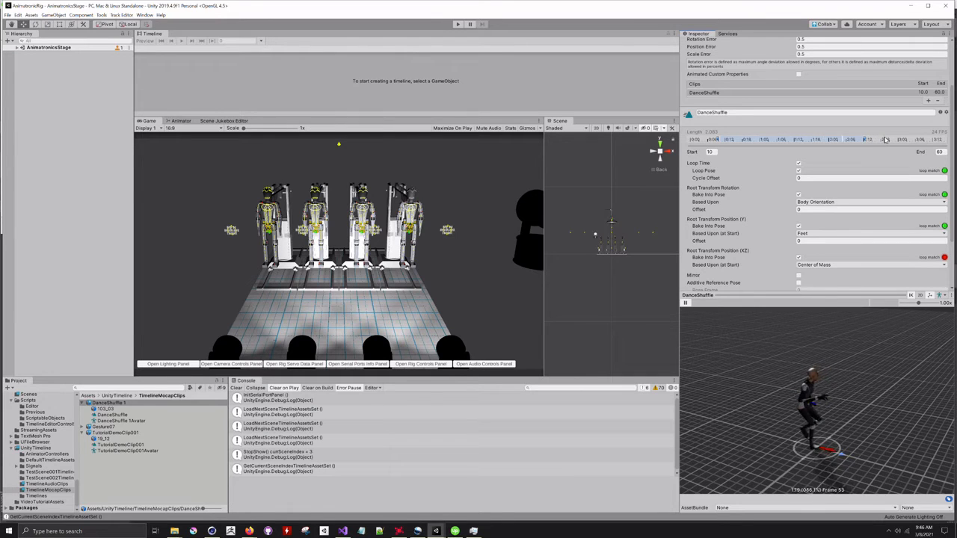
{"action": "left_click_drag", "start_coordinate": [864, 140], "coordinate": [864, 140]}
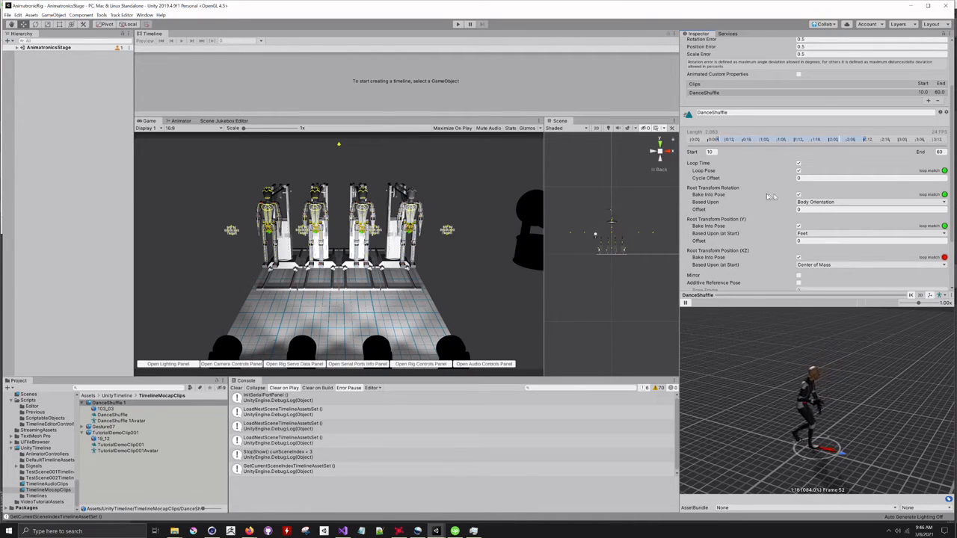
{"action": "mouse_move", "coordinate": [740, 192]}
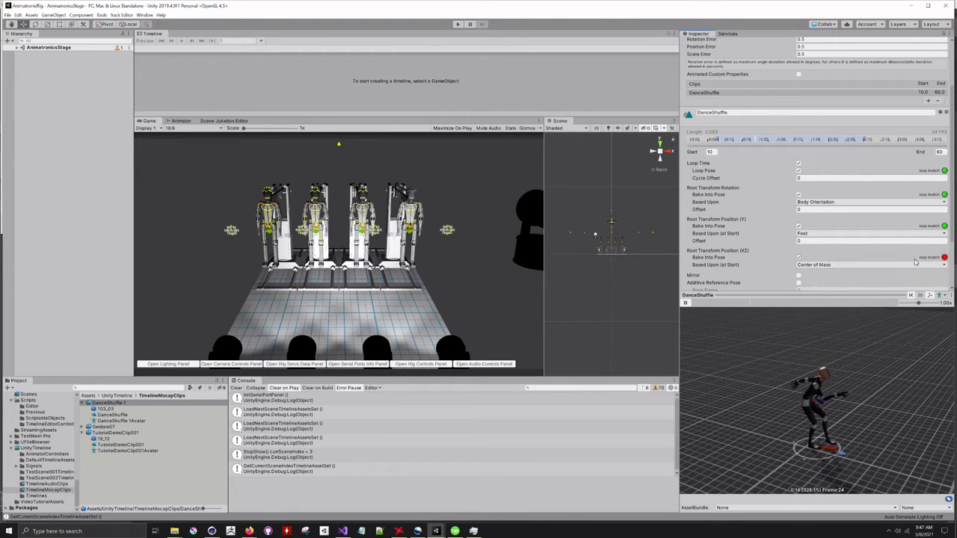
{"action": "scroll", "coordinate": [916, 261], "scroll_direction": "down", "scroll_amount": 4}
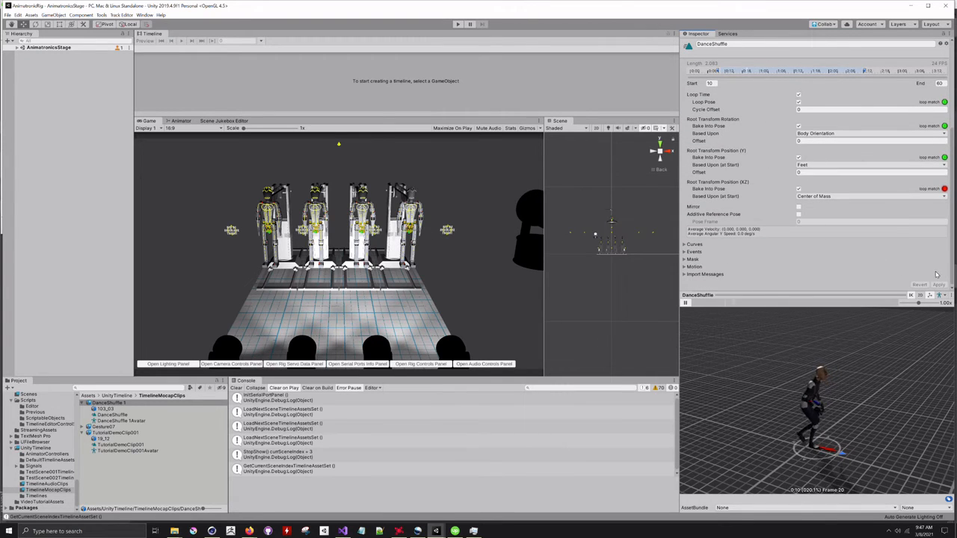
{"action": "left_click", "coordinate": [813, 258]}
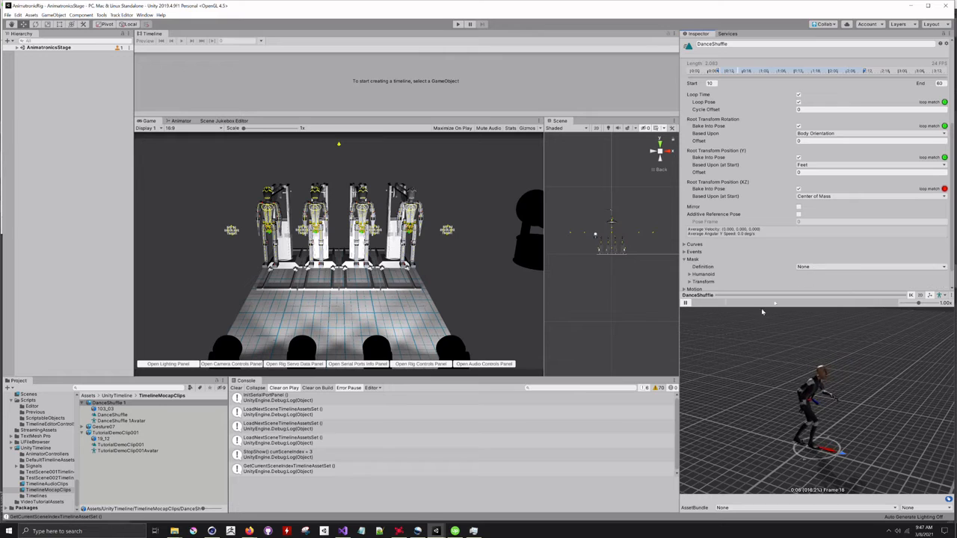
{"action": "left_click", "coordinate": [684, 259]}
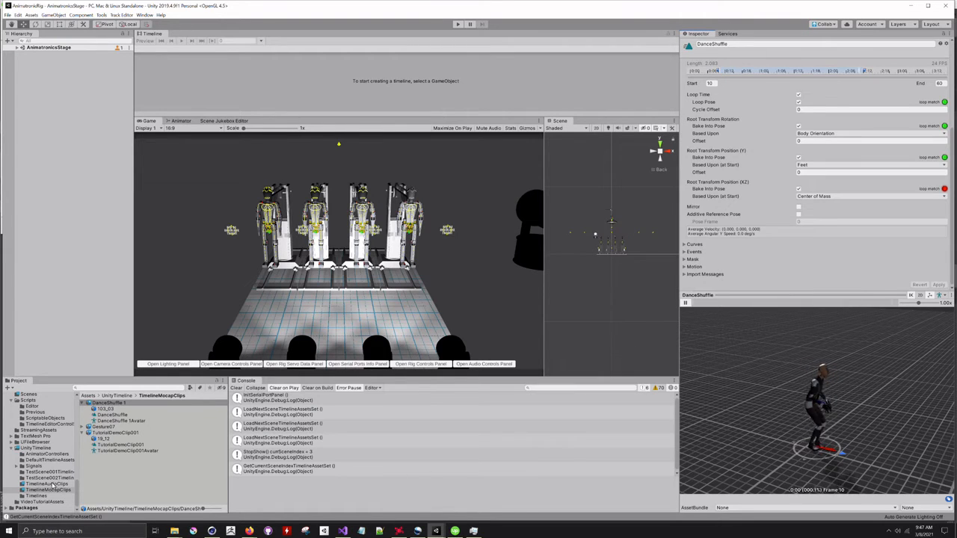
Step: Review the import settings of the 1984 and EngineBasicWithKitBassStrategyHornsSuspense audio clips, including the latter's compression format choices
{"action": "left_click", "coordinate": [50, 484]}
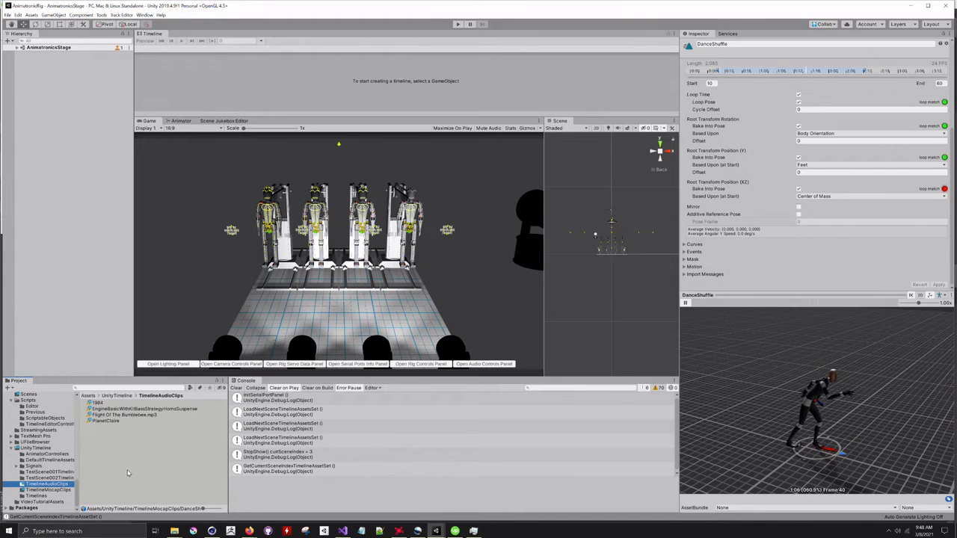
{"action": "left_click", "coordinate": [98, 403]}
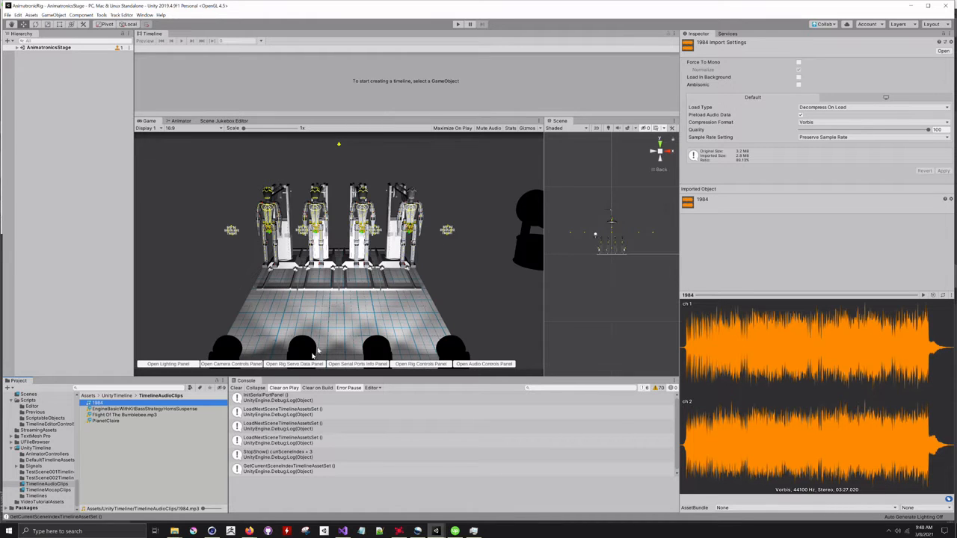
{"action": "left_click", "coordinate": [200, 411]}
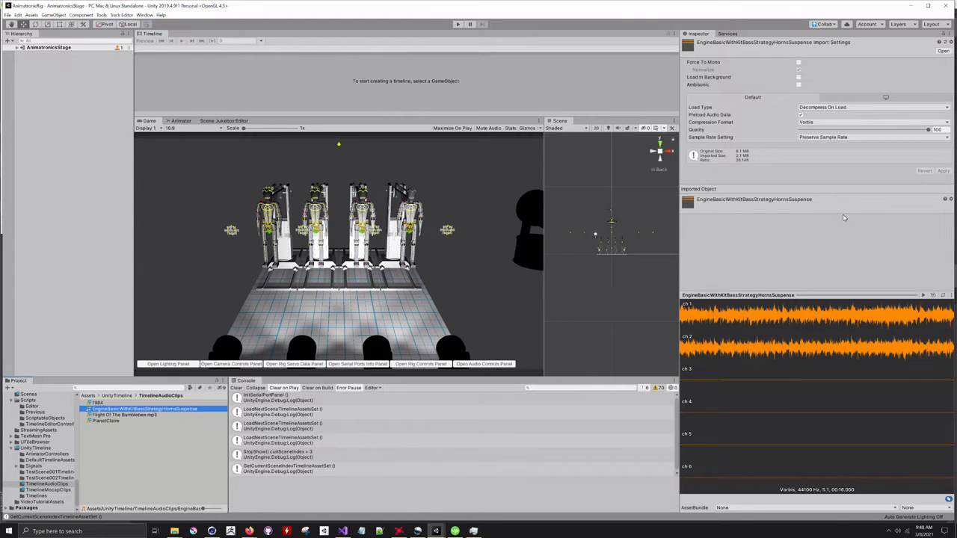
{"action": "left_click", "coordinate": [853, 122]}
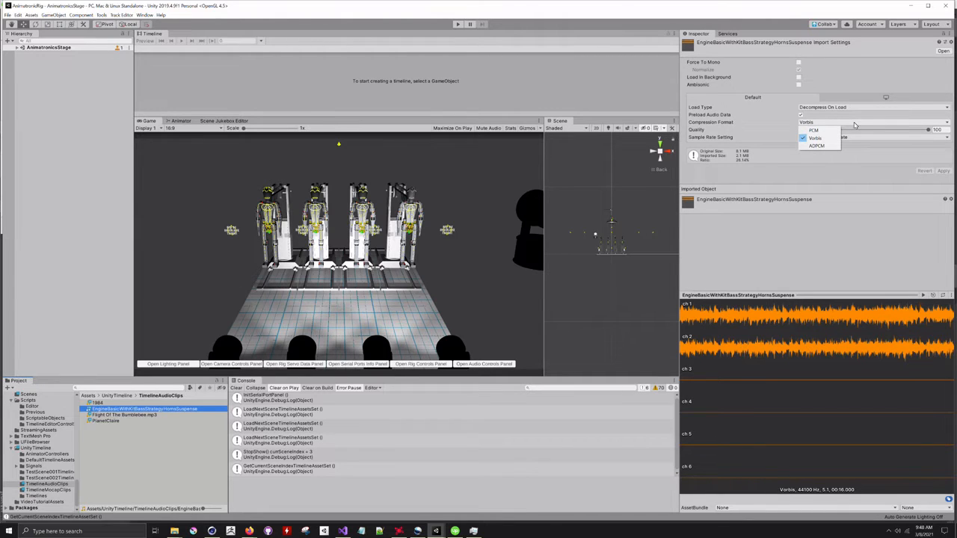
{"action": "left_click", "coordinate": [855, 123]}
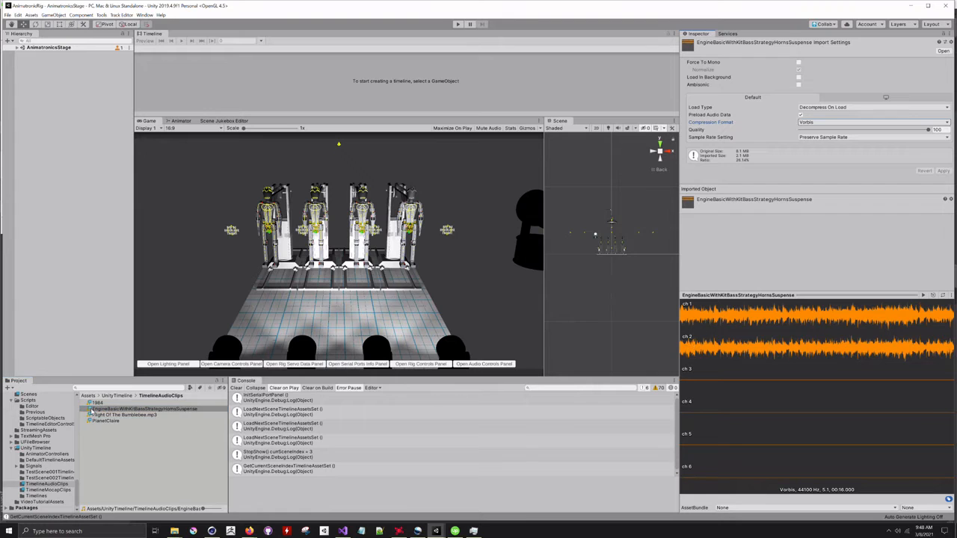
Step: Review the Flight Of The Bumblebee and PlanetClaire import settings, trying the Compressed In Memory load type on PlanetClaire and reverting it
{"action": "left_click", "coordinate": [136, 416]}
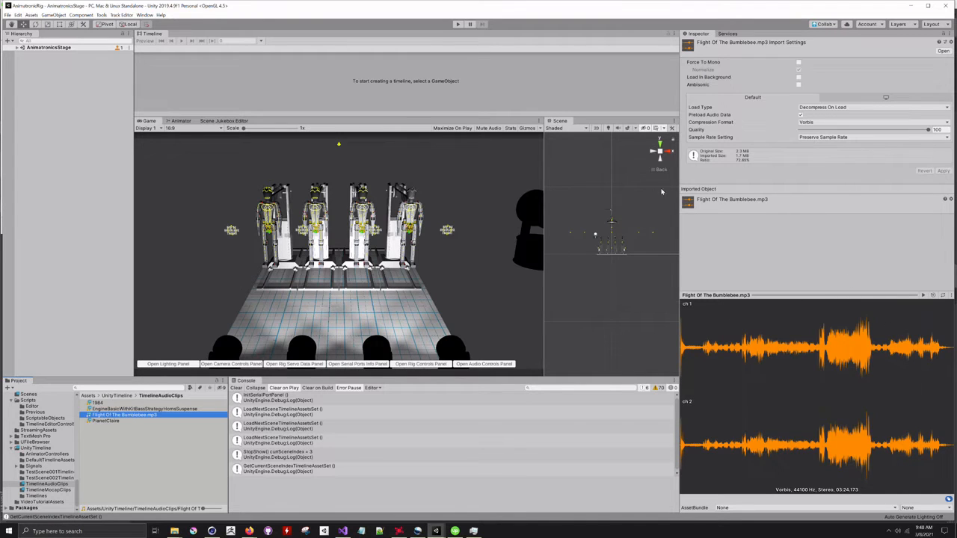
{"action": "left_click", "coordinate": [106, 421]}
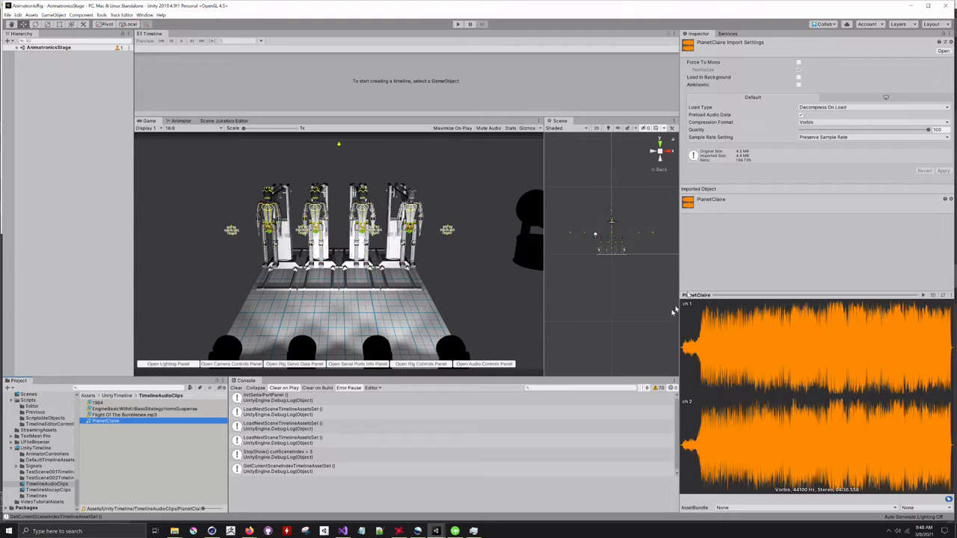
{"action": "left_click", "coordinate": [924, 108]}
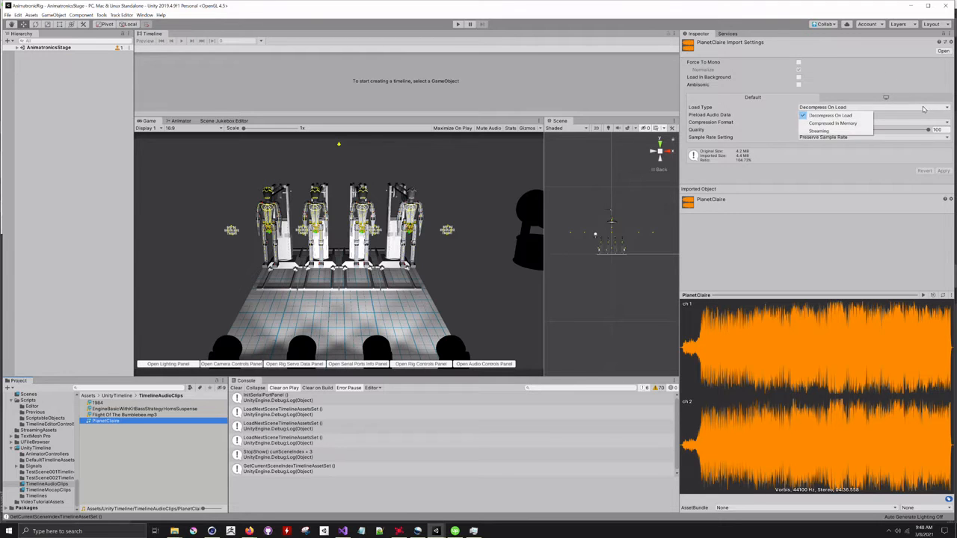
{"action": "left_click", "coordinate": [868, 123]}
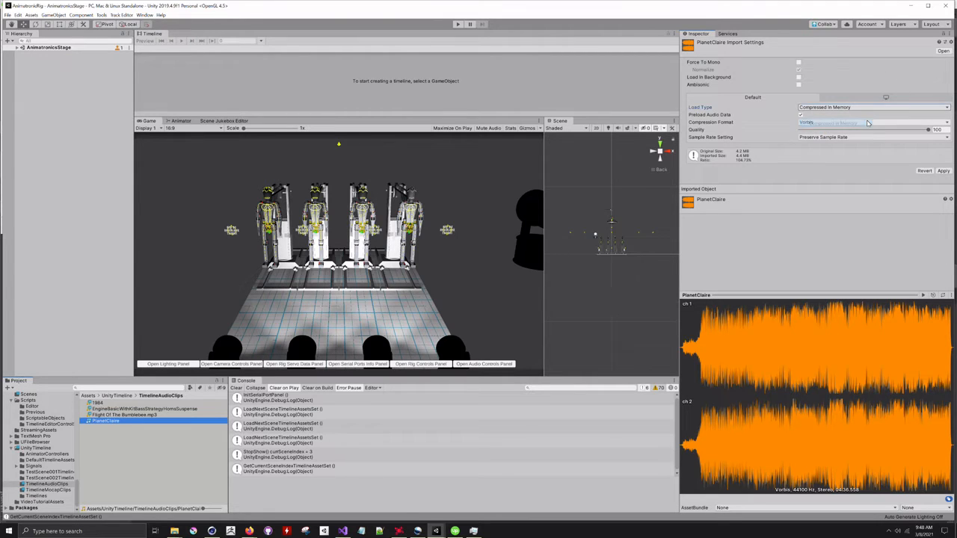
{"action": "left_click", "coordinate": [923, 171]}
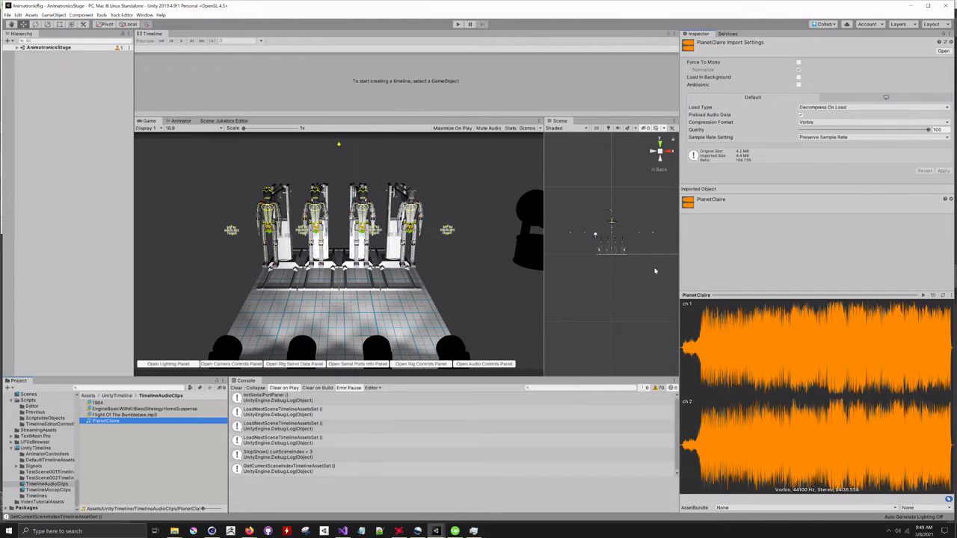
Step: Add the TutorialDemoClip001 animation clip to the MasterIKRig01A animation track in its timeline
{"action": "left_click", "coordinate": [123, 247]}
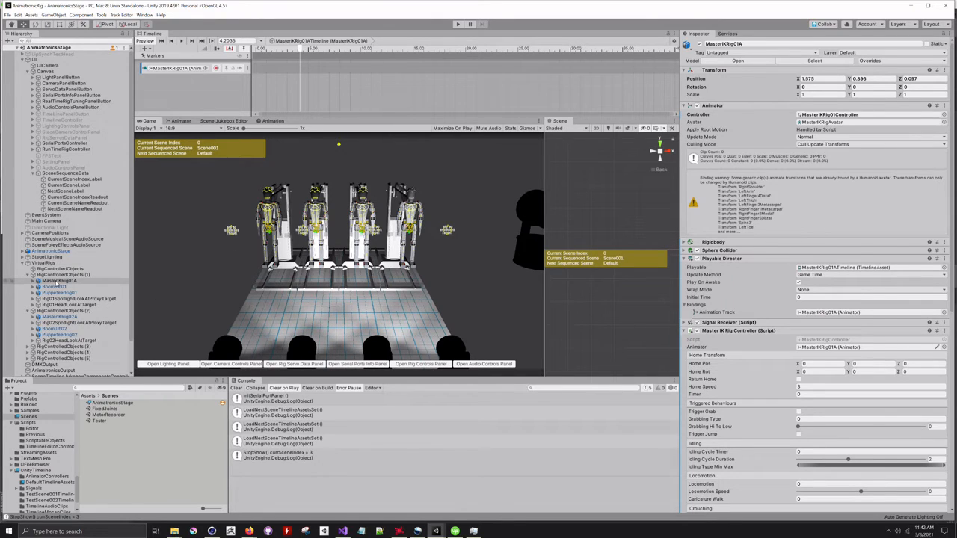
{"action": "mouse_move", "coordinate": [56, 286]}
{"action": "left_mouse_down"}
{"action": "mouse_move", "coordinate": [34, 256]}
{"action": "mouse_move", "coordinate": [20, 266]}
{"action": "mouse_move", "coordinate": [66, 284]}
{"action": "left_mouse_up"}
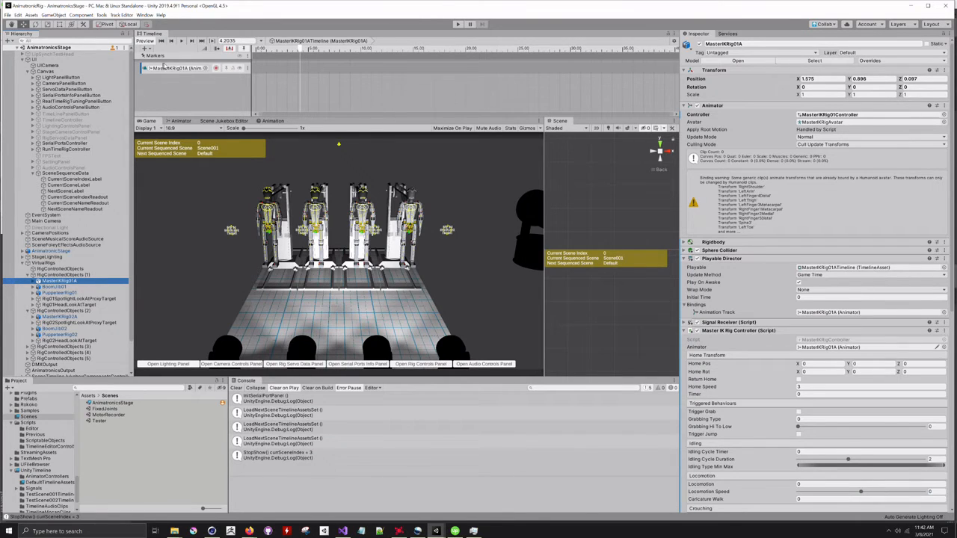
{"action": "right_click", "coordinate": [262, 69]}
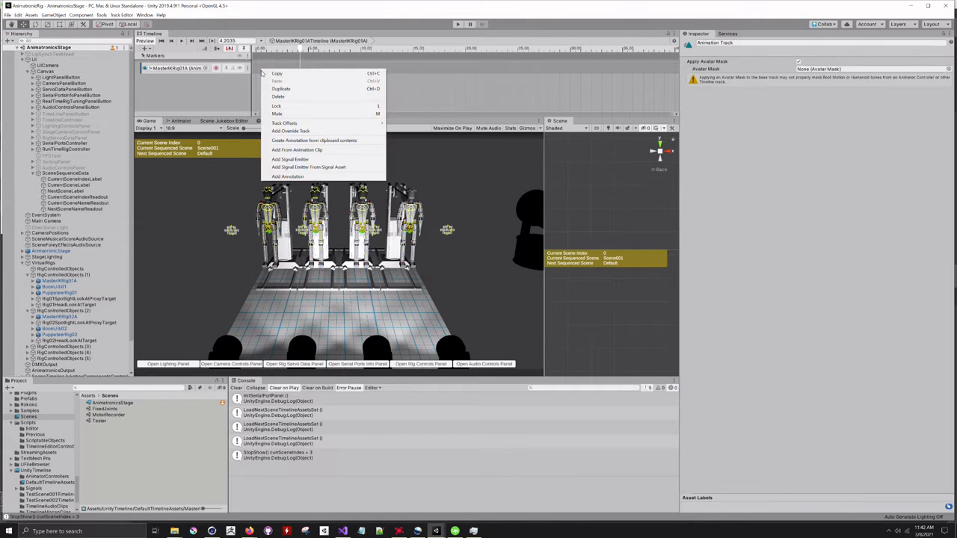
{"action": "left_click", "coordinate": [295, 150]}
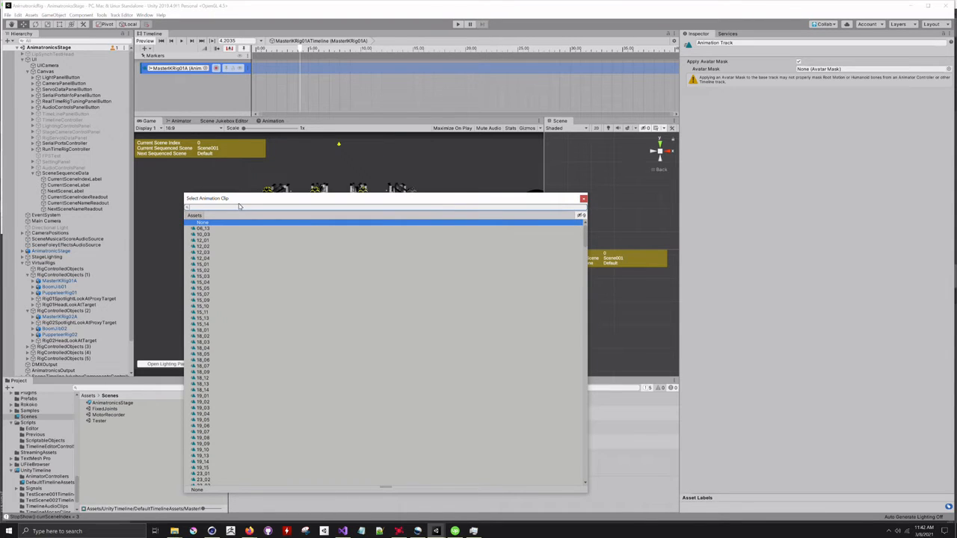
{"action": "type", "text": "Tut"}
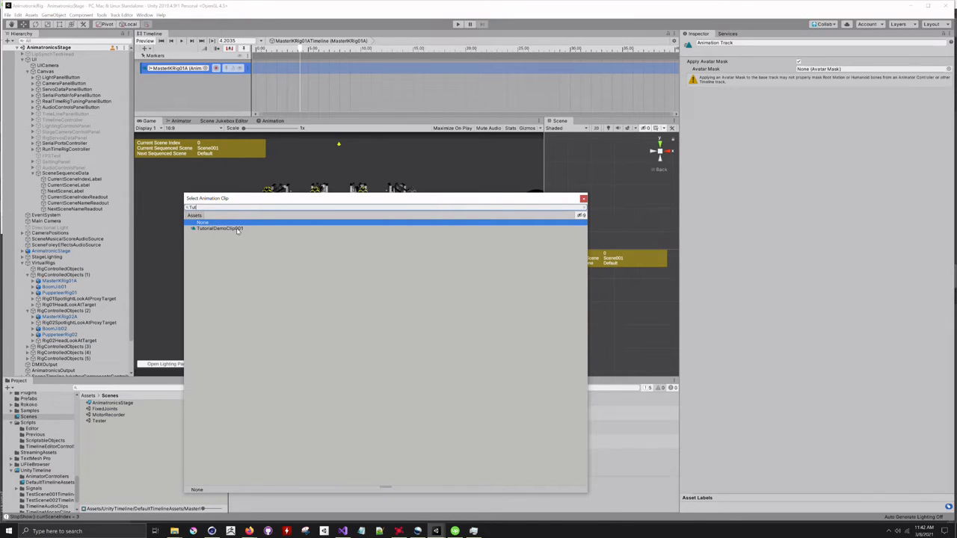
{"action": "left_click", "coordinate": [225, 228]}
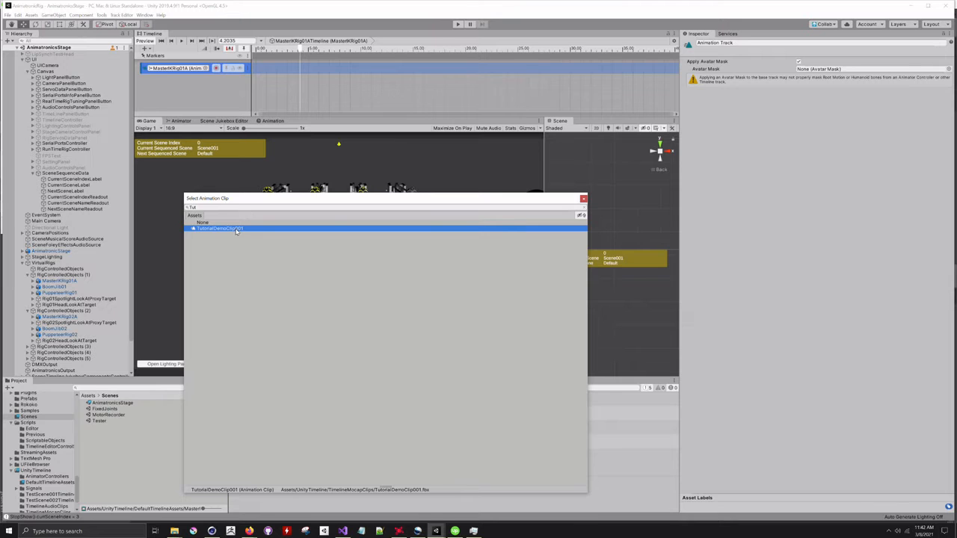
{"action": "double_click", "coordinate": [236, 229]}
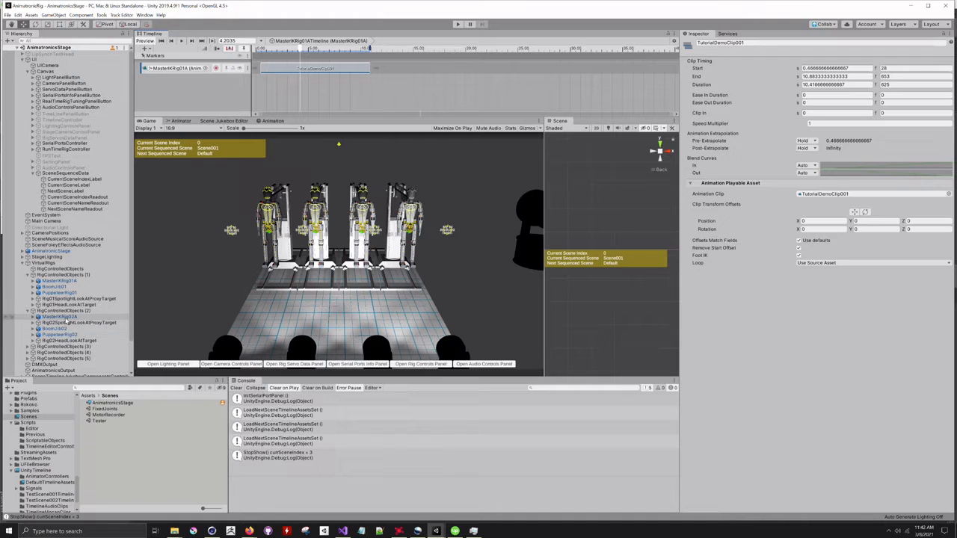
Step: Show MasterIKRig02A in the inspector, collapse its Master IK Rig Controller component and switch the inspector to Debug mode
{"action": "left_click", "coordinate": [60, 317]}
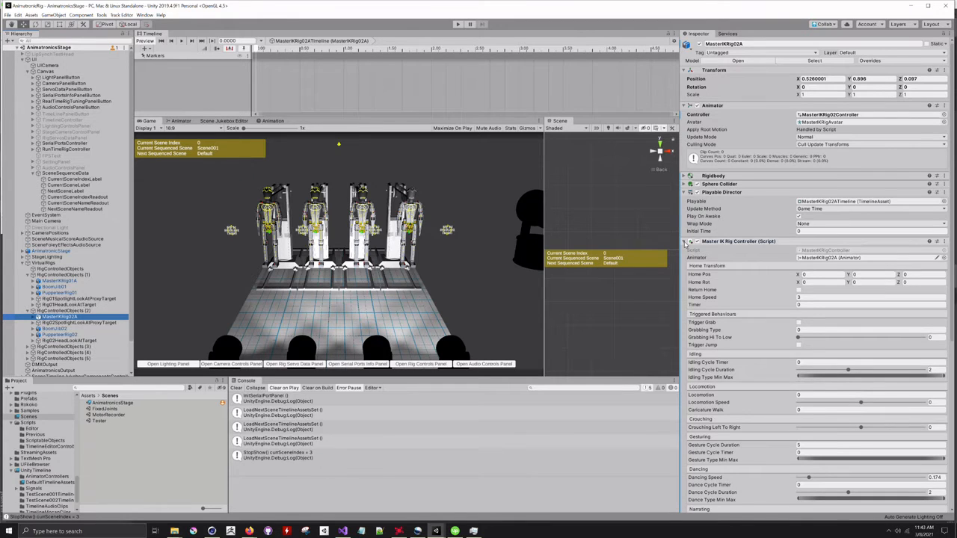
{"action": "left_click", "coordinate": [687, 242]}
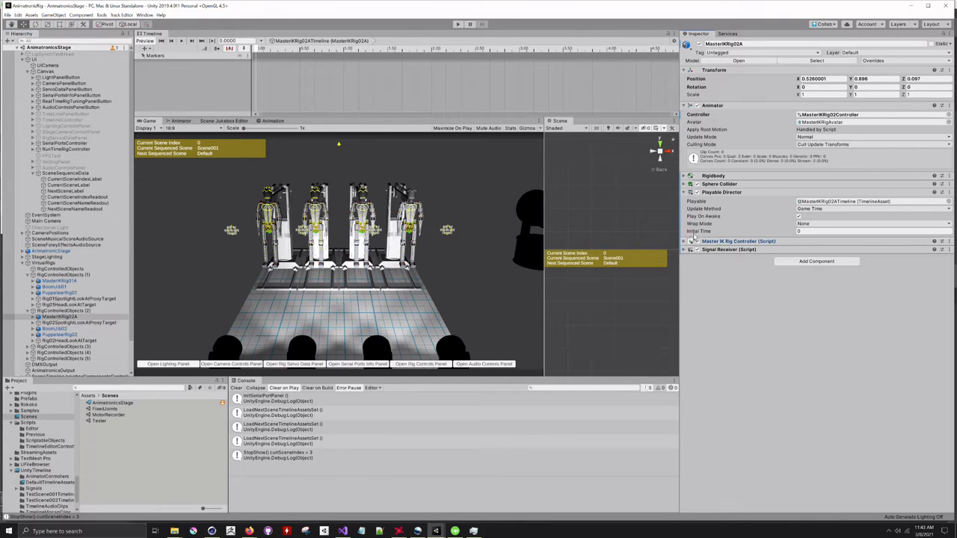
{"action": "left_click", "coordinate": [951, 34]}
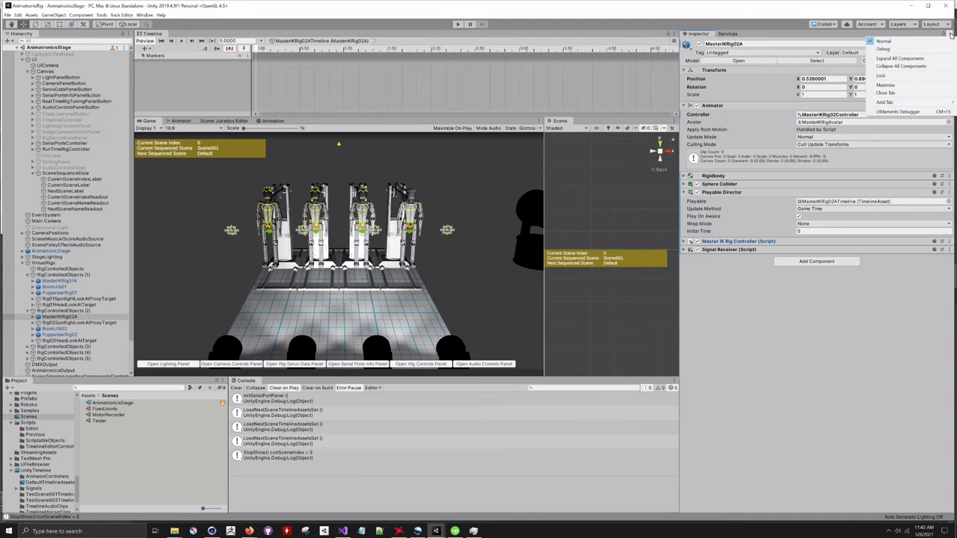
{"action": "left_click", "coordinate": [942, 50]}
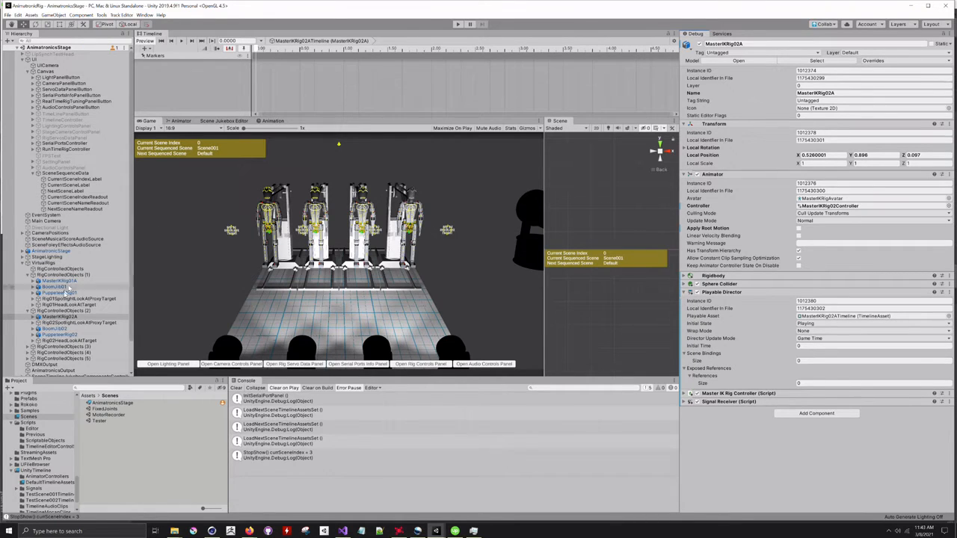
Step: Add an animation track to the MasterIKRig02A timeline and bind it to the MasterIKRig02A animator
{"action": "right_click", "coordinate": [171, 68]}
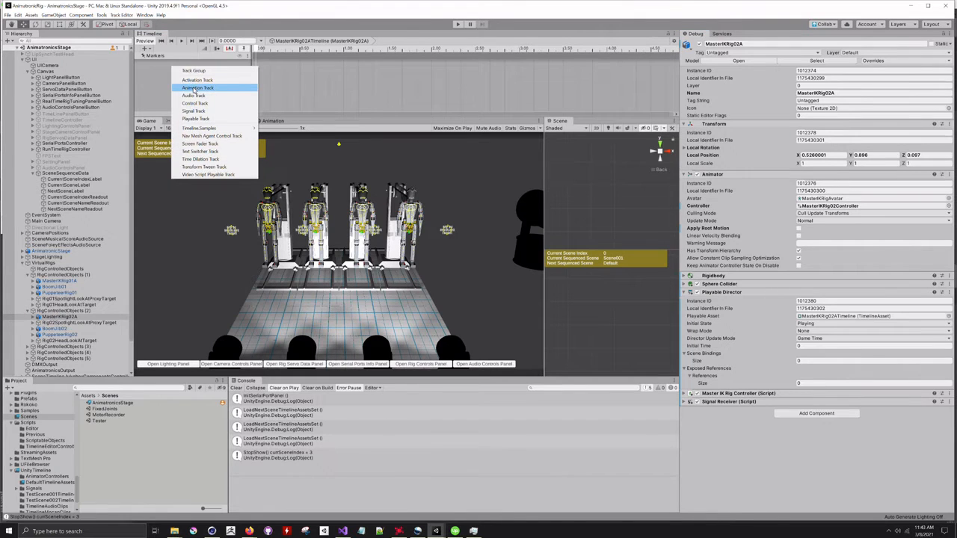
{"action": "left_click", "coordinate": [194, 88]}
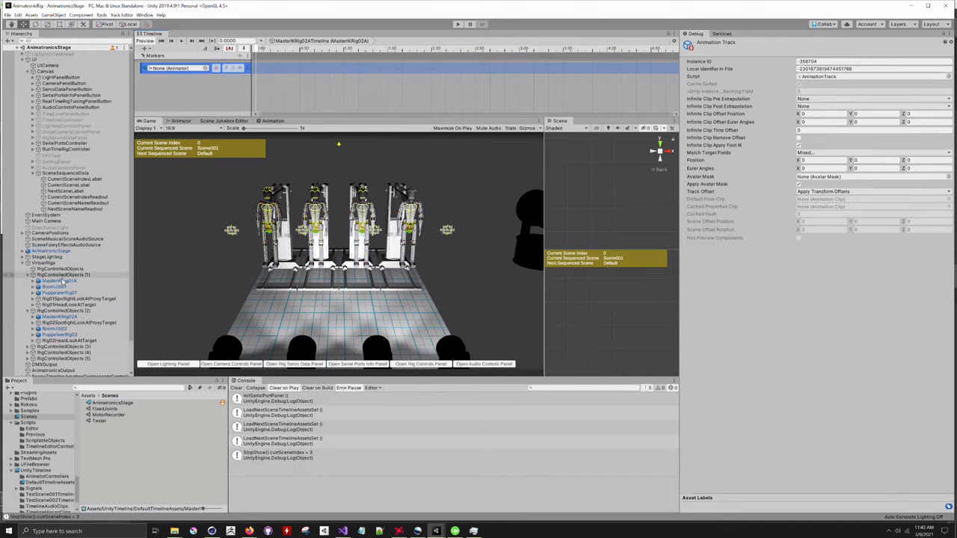
{"action": "left_click", "coordinate": [64, 317]}
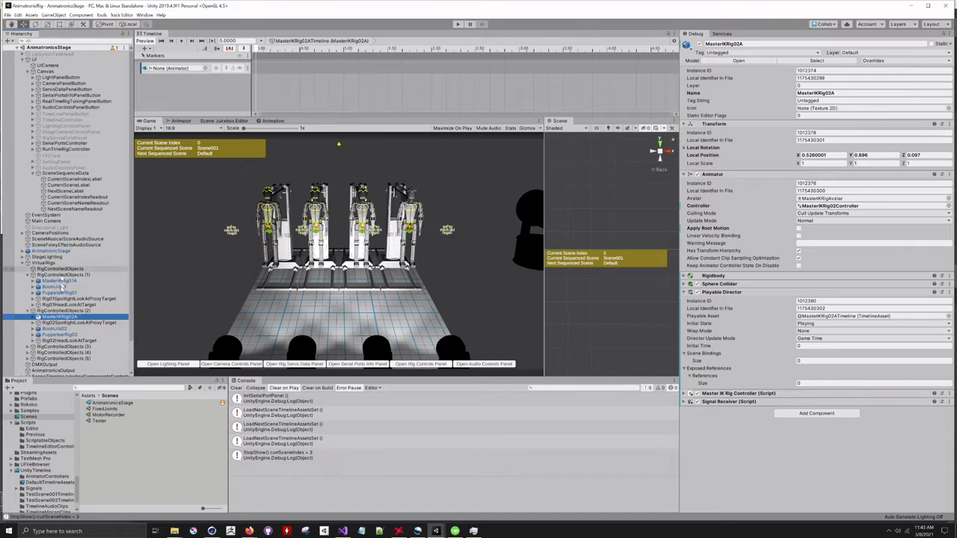
{"action": "left_click_drag", "start_coordinate": [65, 317], "coordinate": [169, 70]}
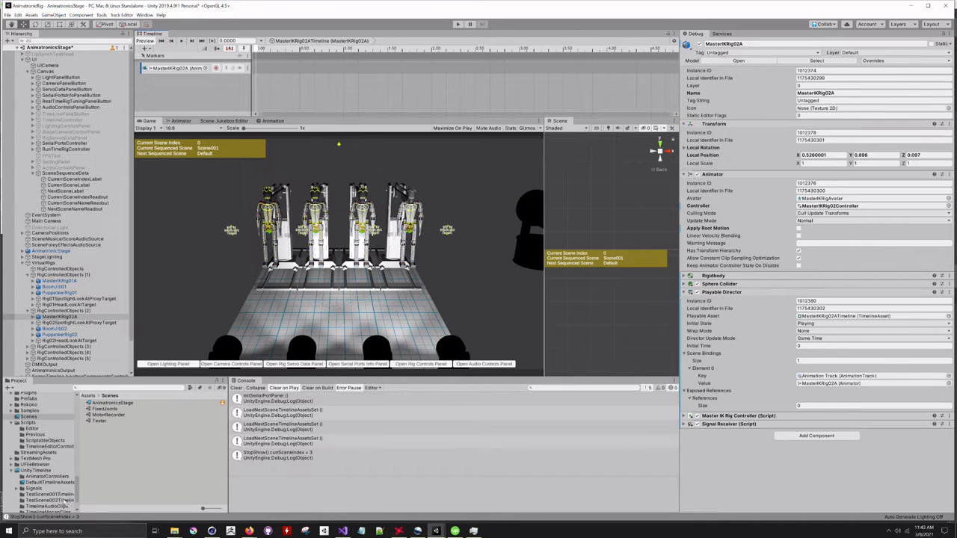
Step: Open the TimelineMocapClips folder and try to place TutorialDemoClip002 on the MasterIKRig02A animation track
{"action": "scroll", "coordinate": [45, 489], "scroll_direction": "down", "scroll_amount": 2}
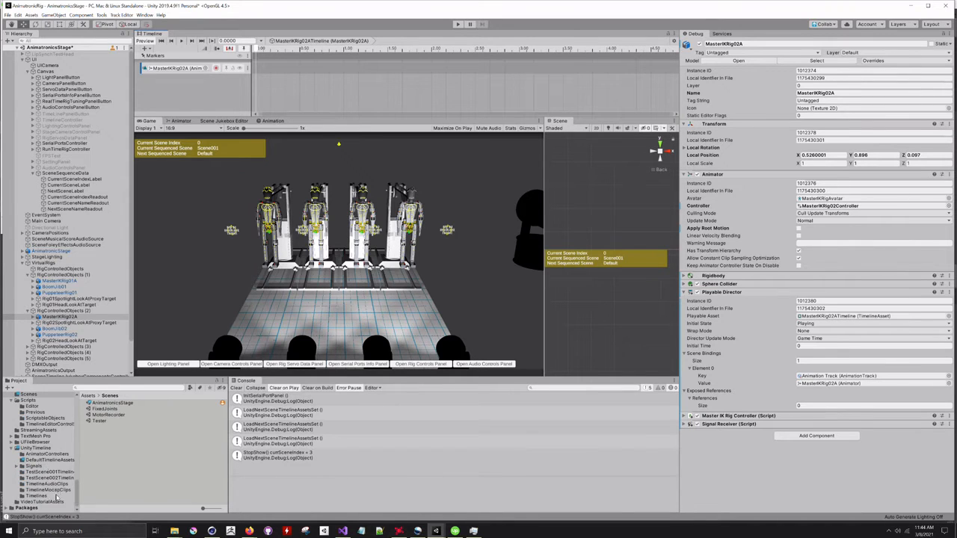
{"action": "left_click", "coordinate": [63, 492]}
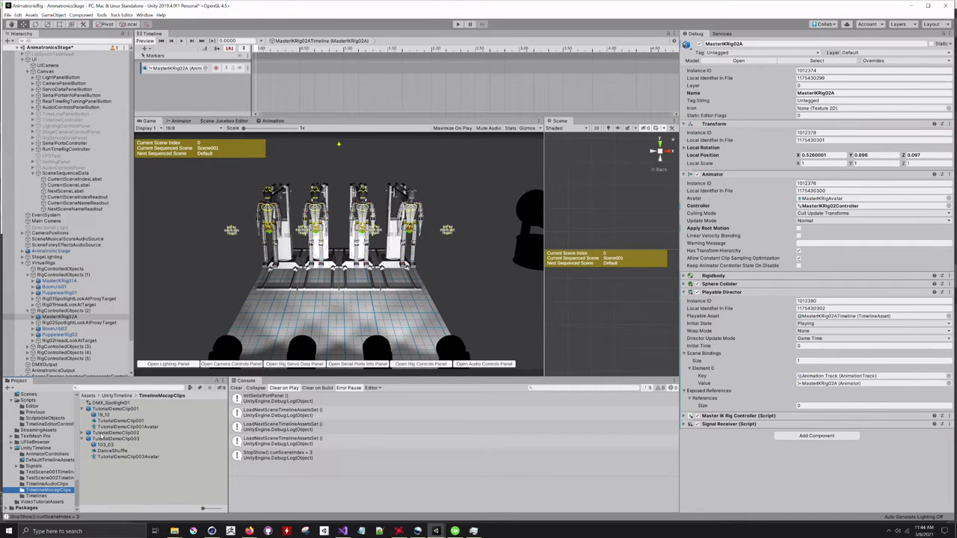
{"action": "left_click_drag", "start_coordinate": [102, 436], "coordinate": [258, 72]}
{"action": "right_click", "coordinate": [267, 72]}
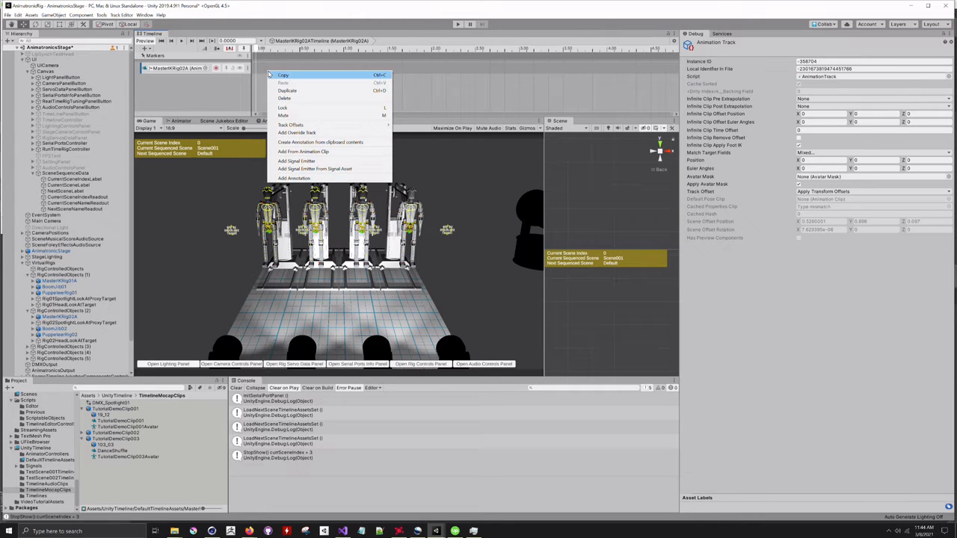
{"action": "left_click", "coordinate": [303, 152]}
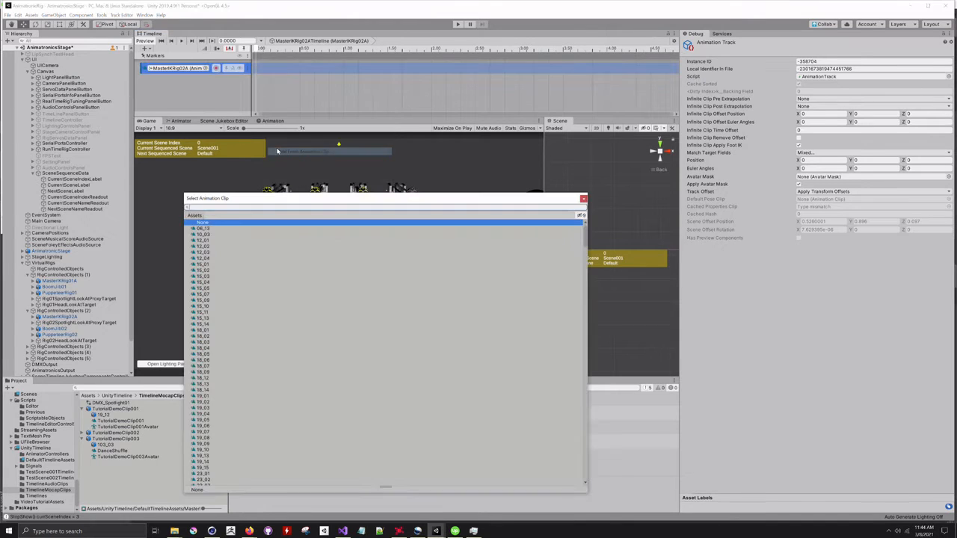
{"action": "scroll", "coordinate": [286, 397], "scroll_direction": "down", "scroll_amount": 15}
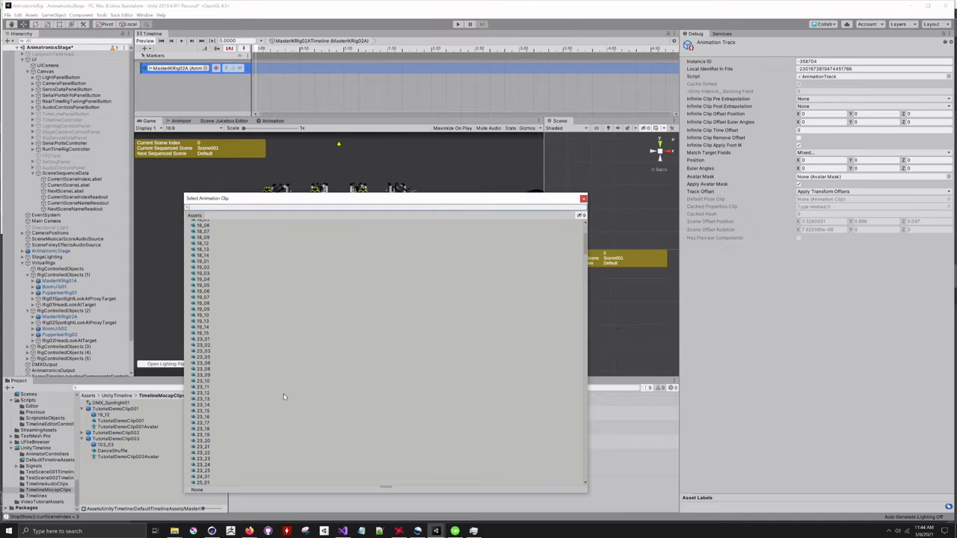
{"action": "scroll", "coordinate": [277, 393], "scroll_direction": "down", "scroll_amount": 5}
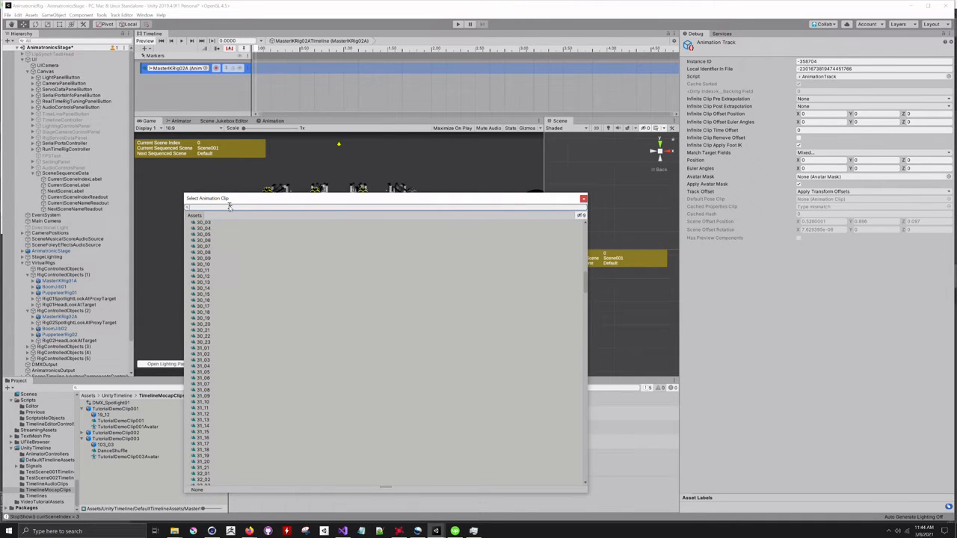
{"action": "type", "text": "t"}
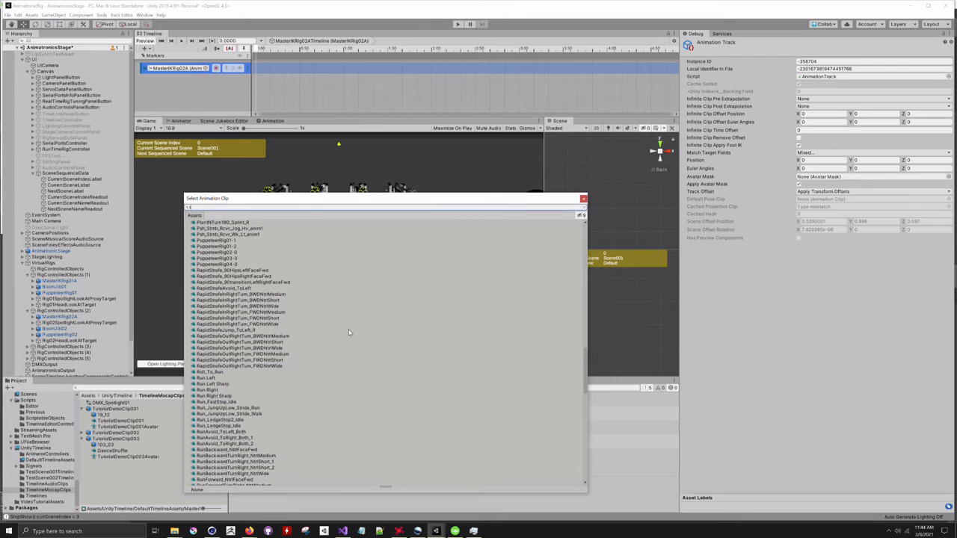
{"action": "scroll", "coordinate": [349, 329], "scroll_direction": "down", "scroll_amount": 10}
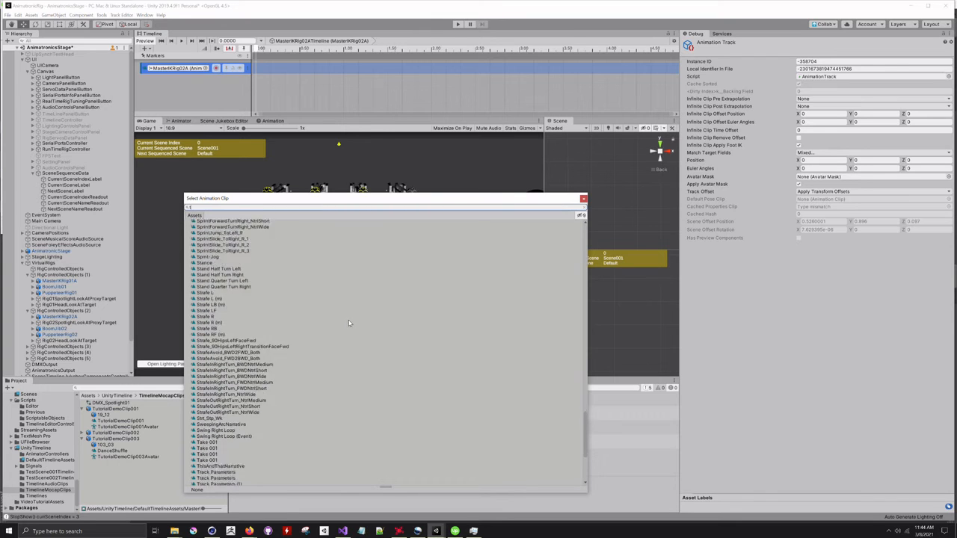
{"action": "scroll", "coordinate": [348, 323], "scroll_direction": "down", "scroll_amount": 6}
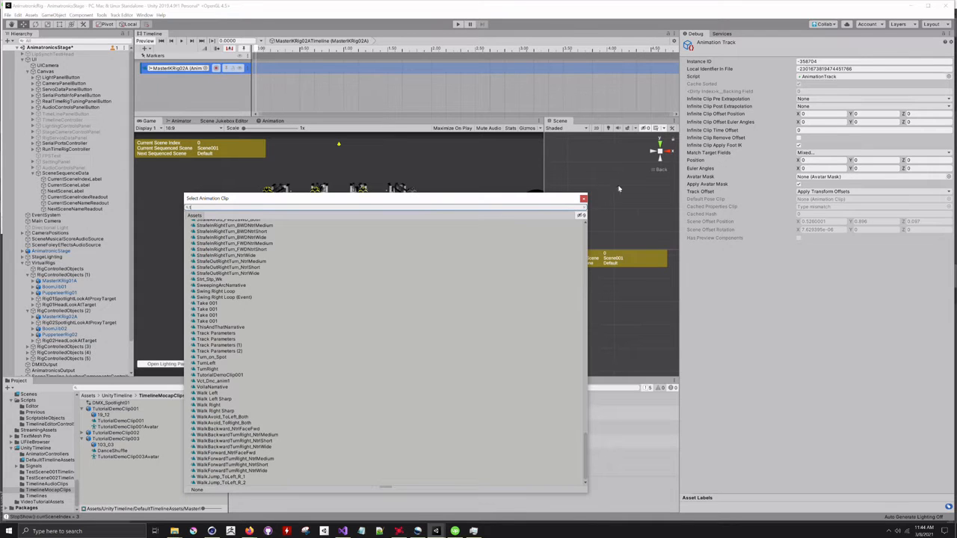
{"action": "left_click", "coordinate": [583, 199]}
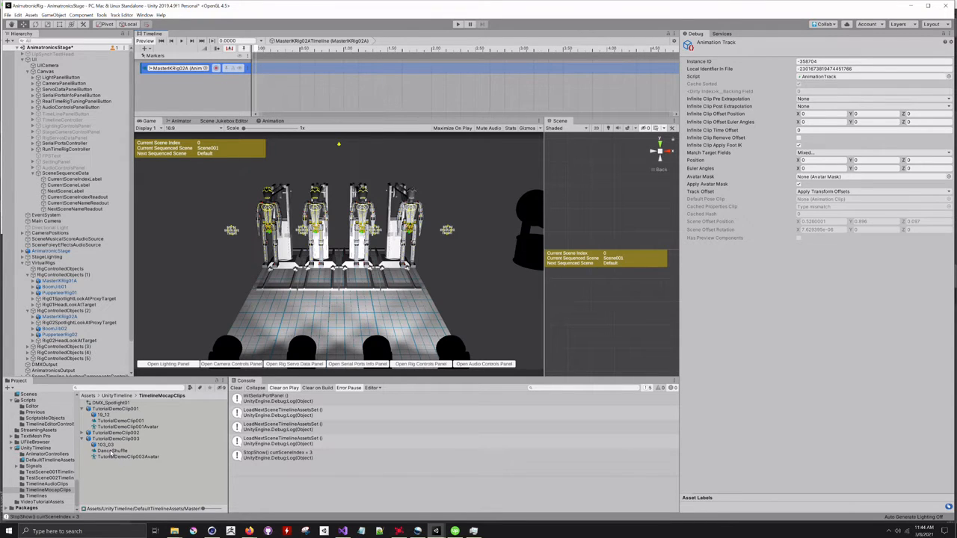
Step: Expand the TutorialDemoClip002 asset and show its import settings with the inspector back in Normal mode
{"action": "left_click", "coordinate": [111, 452]}
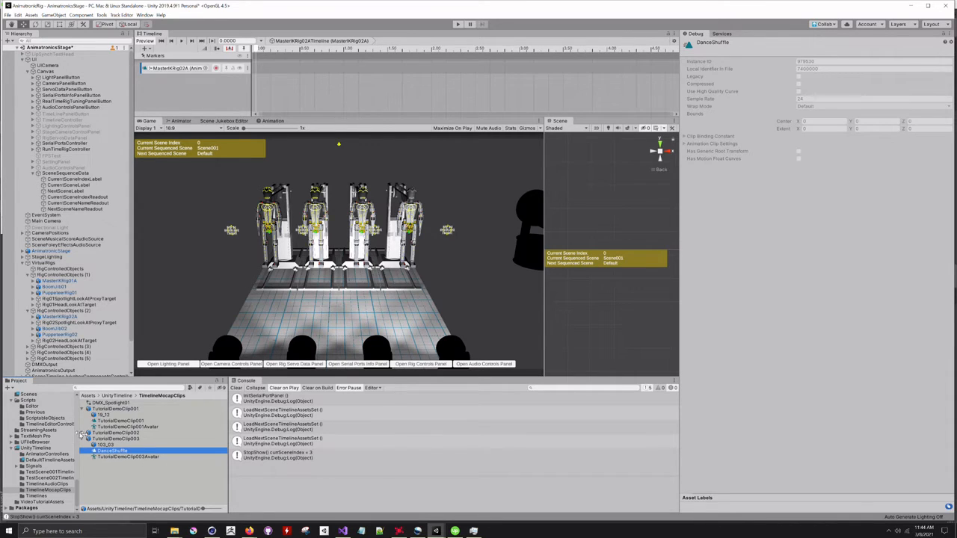
{"action": "left_click", "coordinate": [85, 434]}
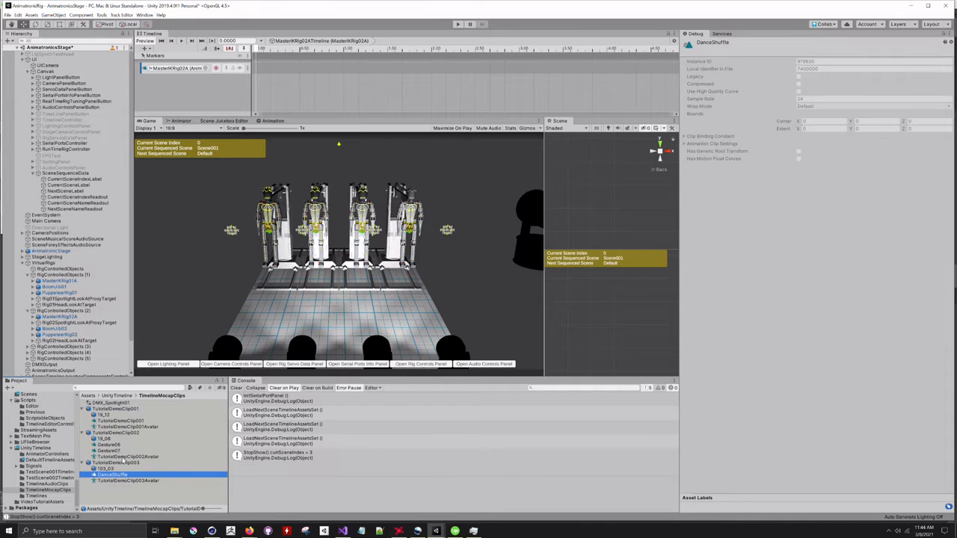
{"action": "left_click", "coordinate": [109, 446]}
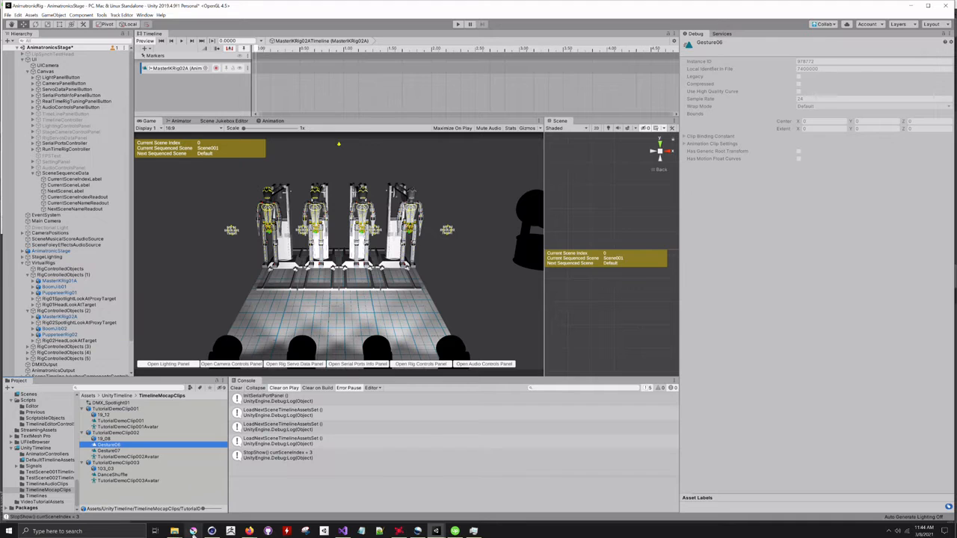
{"action": "left_click", "coordinate": [118, 434]}
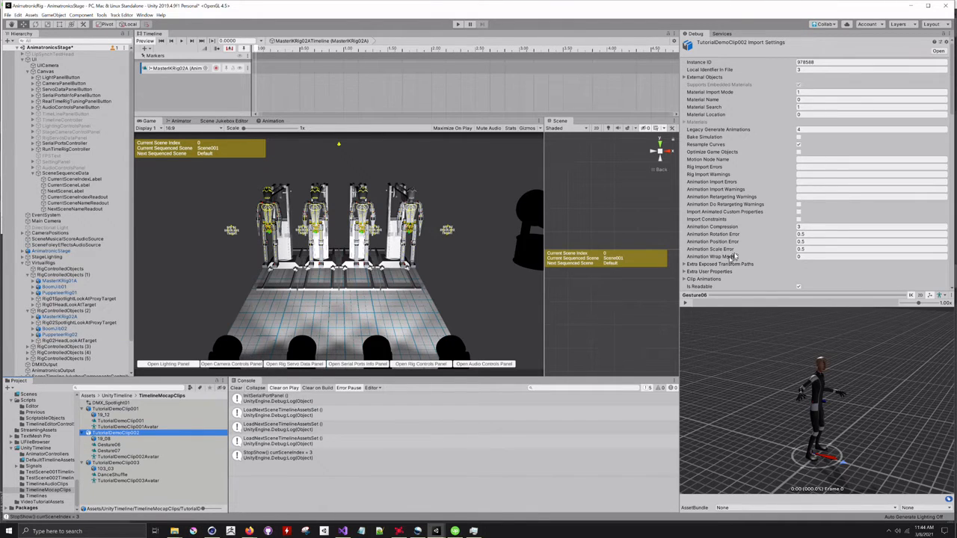
{"action": "left_click", "coordinate": [949, 33]}
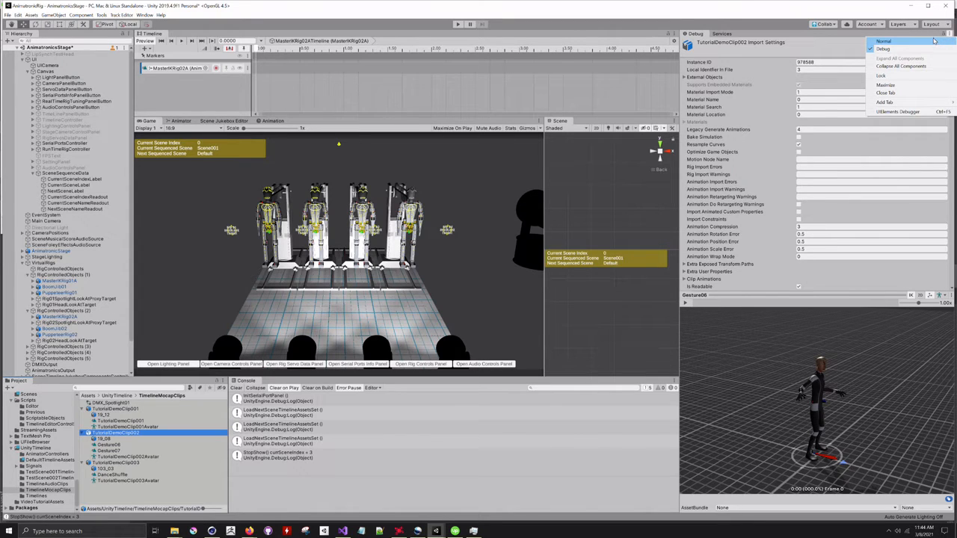
{"action": "left_click", "coordinate": [933, 40]}
Step: Add a new clip to the TutorialDemoClip002 import settings' clip list and name it TutorialDemoClip002
{"action": "scroll", "coordinate": [829, 211], "scroll_direction": "down", "scroll_amount": 5}
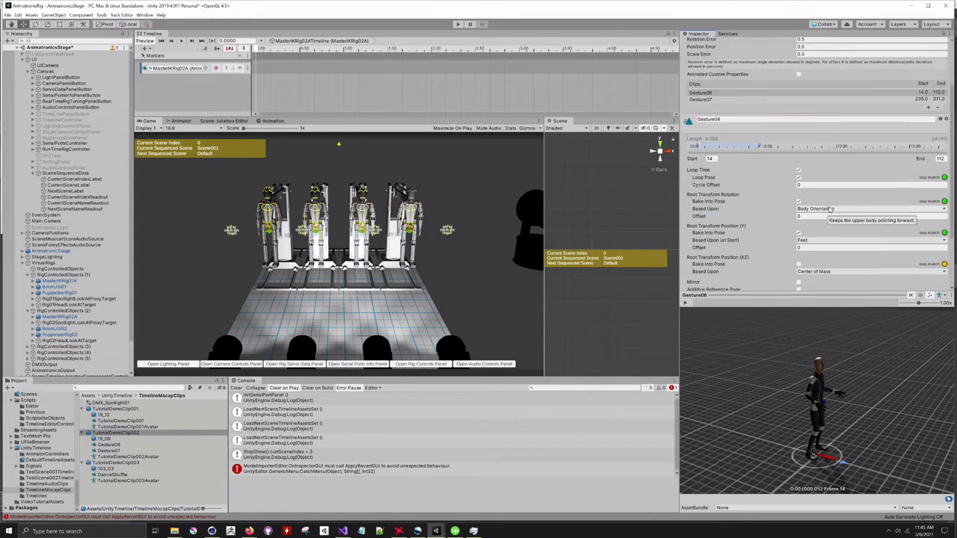
{"action": "scroll", "coordinate": [751, 203], "scroll_direction": "up", "scroll_amount": 3}
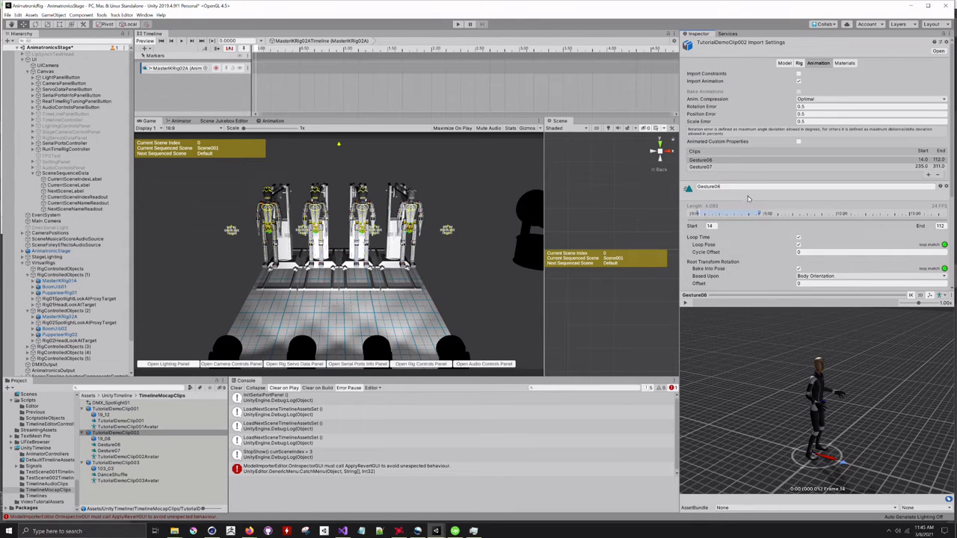
{"action": "left_click", "coordinate": [703, 167]}
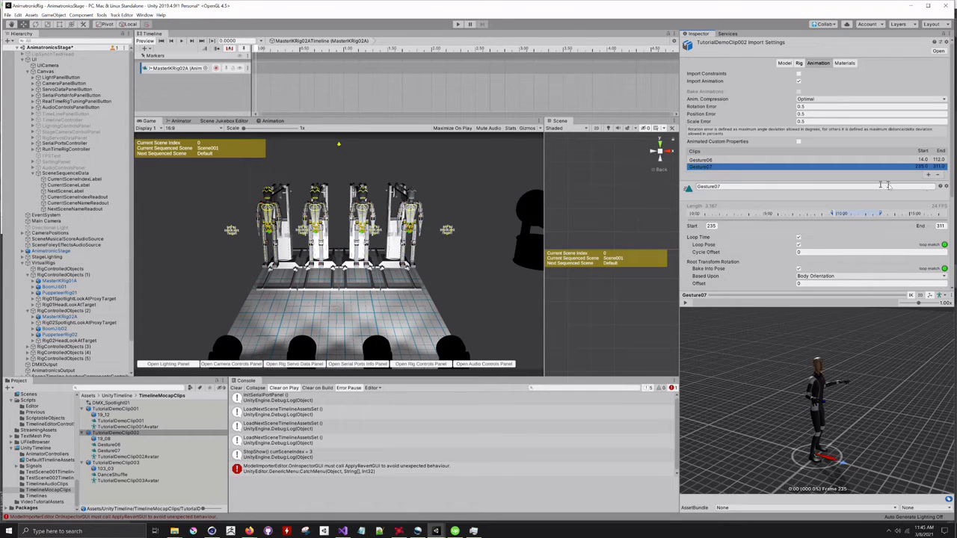
{"action": "left_click", "coordinate": [929, 175]}
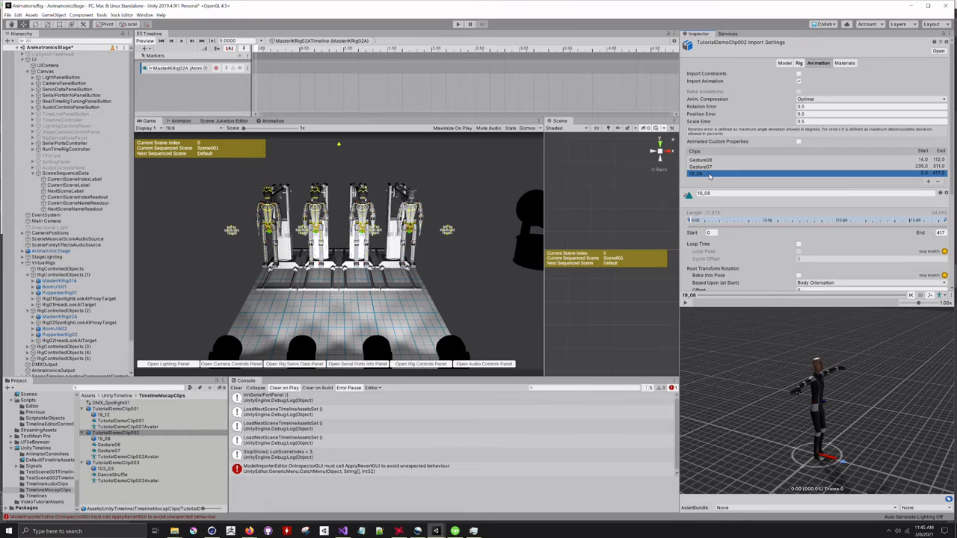
{"action": "left_click", "coordinate": [716, 196]}
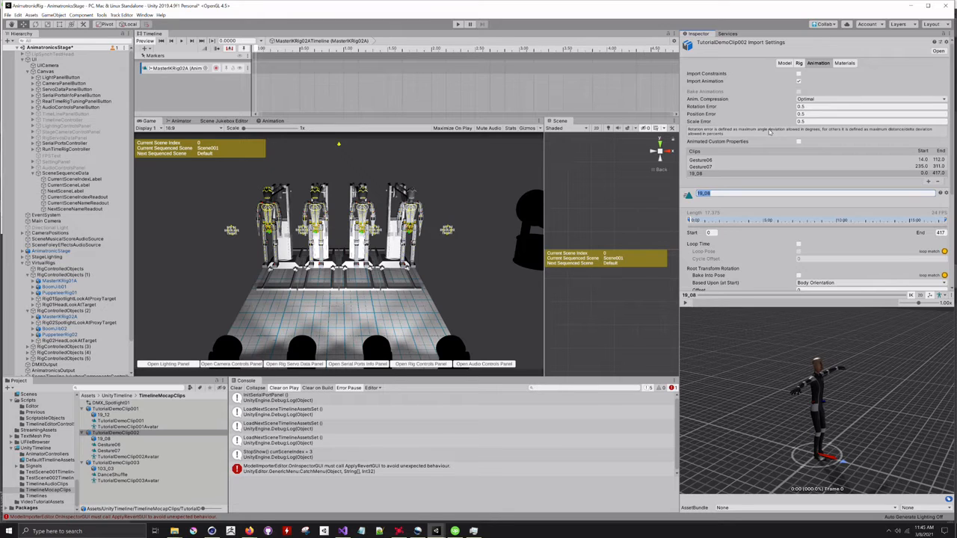
{"action": "type", "text": "TutorialDemoClip002"}
{"action": "key", "text": "Return"}
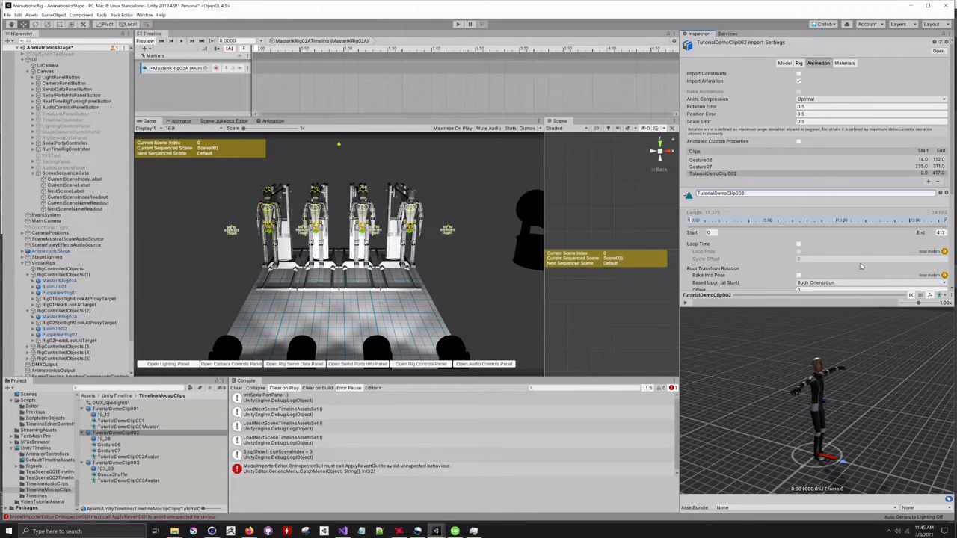
Step: Enable Bake Into Pose for the TutorialDemoClip002 clip's root rotation, Y position and XZ position, with Loop Time off
{"action": "scroll", "coordinate": [860, 262], "scroll_direction": "down", "scroll_amount": 5}
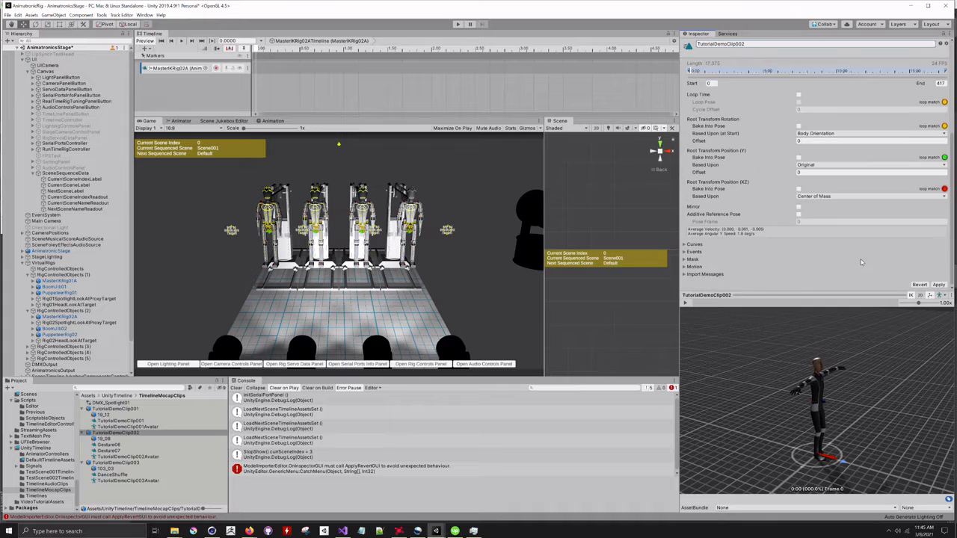
{"action": "left_click", "coordinate": [798, 95]}
{"action": "left_click", "coordinate": [798, 125]}
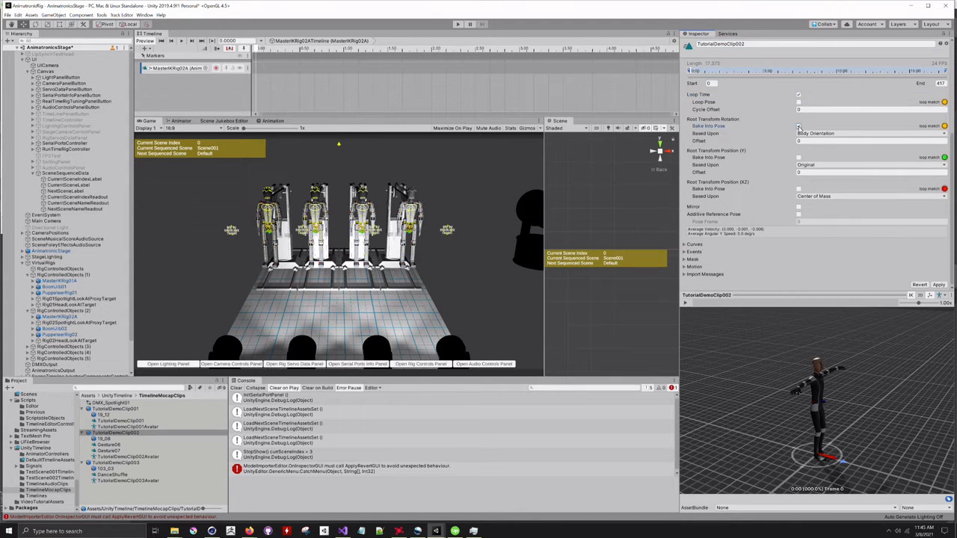
{"action": "left_click", "coordinate": [798, 158]}
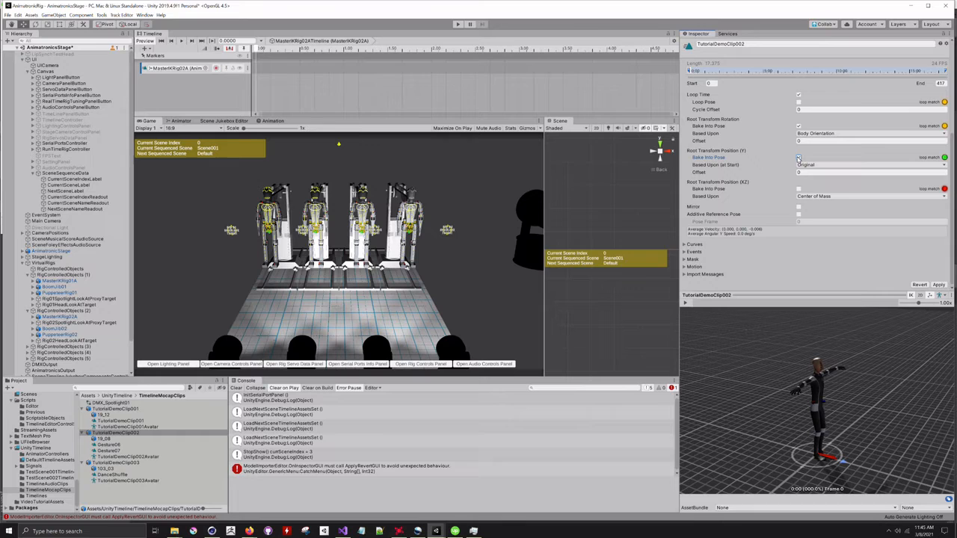
{"action": "left_click", "coordinate": [798, 95]}
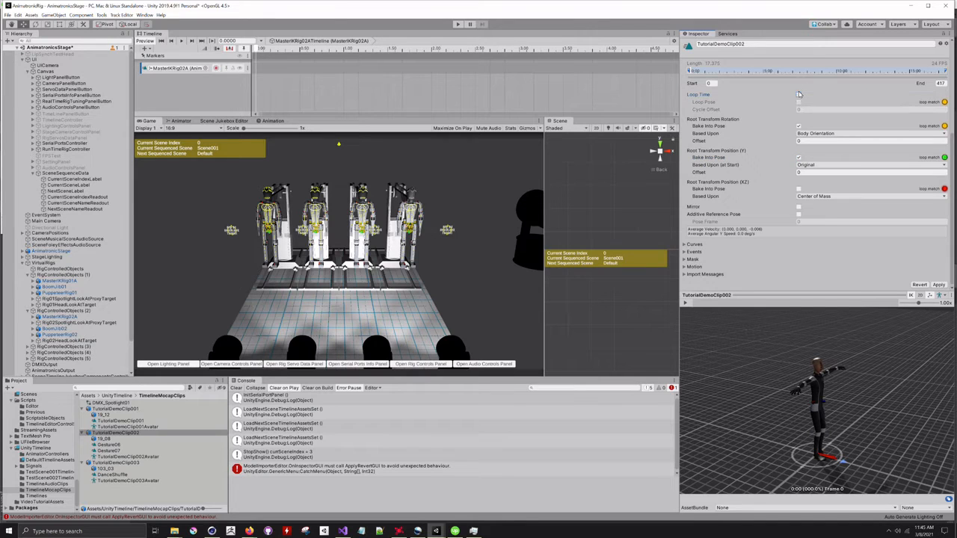
{"action": "left_click", "coordinate": [798, 189]}
Step: Play a short preview of the TutorialDemoClip002 clip and apply its import settings
{"action": "left_click", "coordinate": [686, 303]}
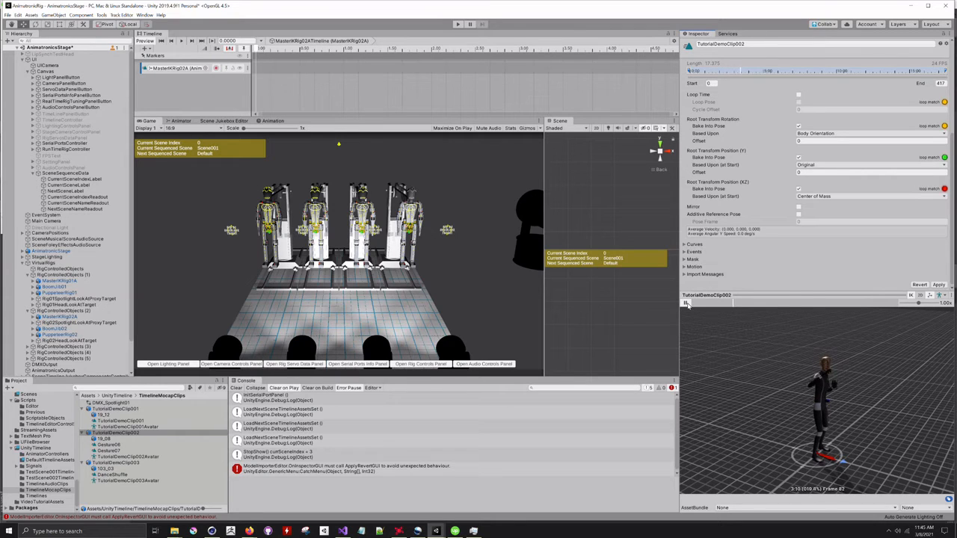
{"action": "left_click", "coordinate": [687, 304]}
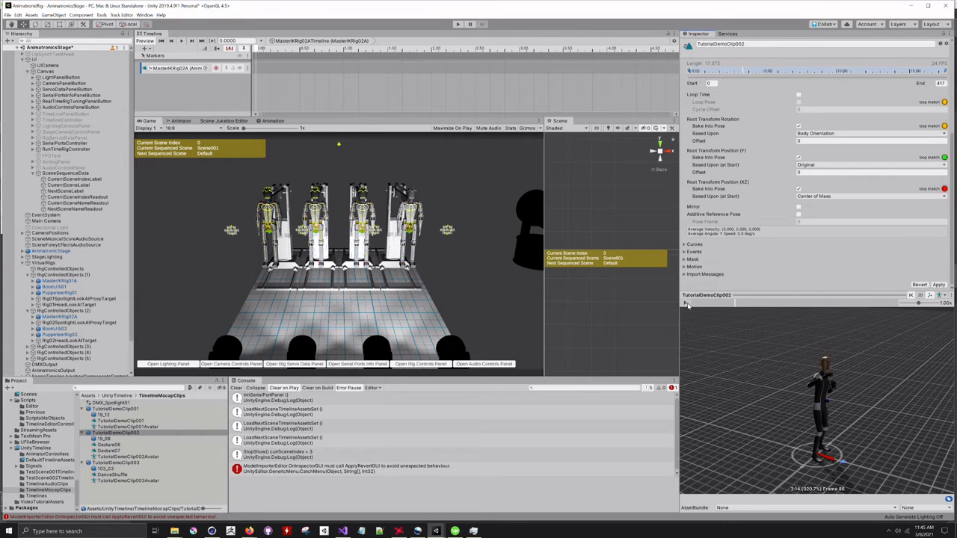
{"action": "left_click", "coordinate": [938, 285]}
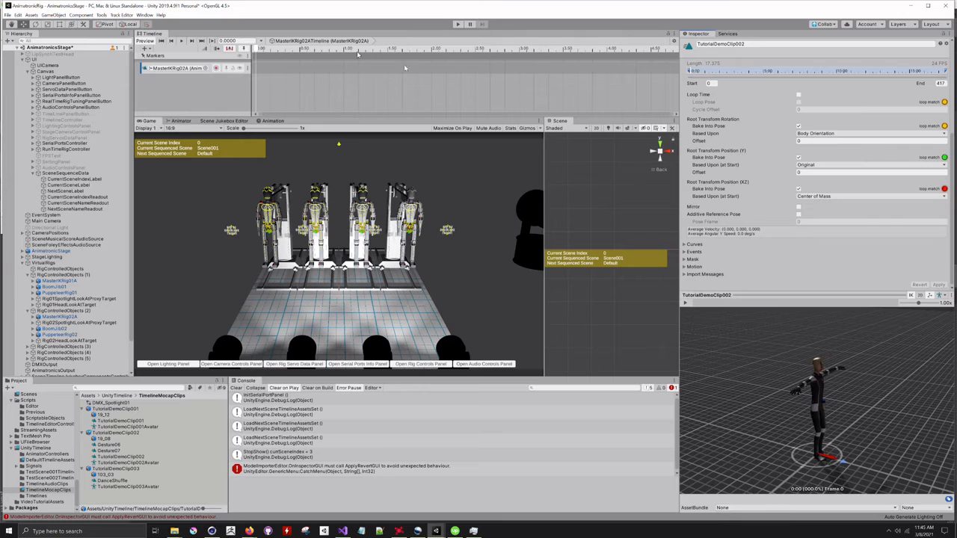
Step: Place the TutorialDemoClip002 animation clip near the start of the MasterIKRig02A animation track
{"action": "right_click", "coordinate": [259, 68]}
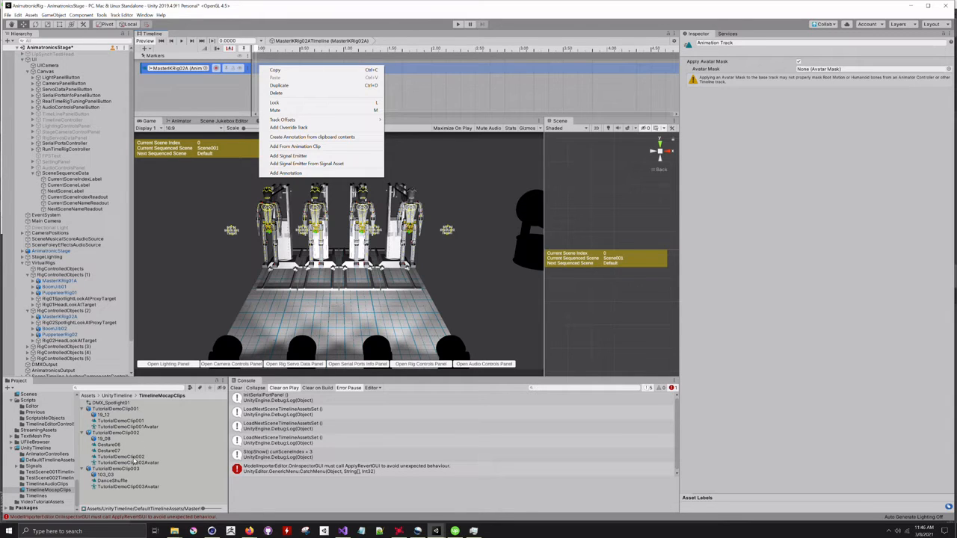
{"action": "left_click", "coordinate": [132, 458]}
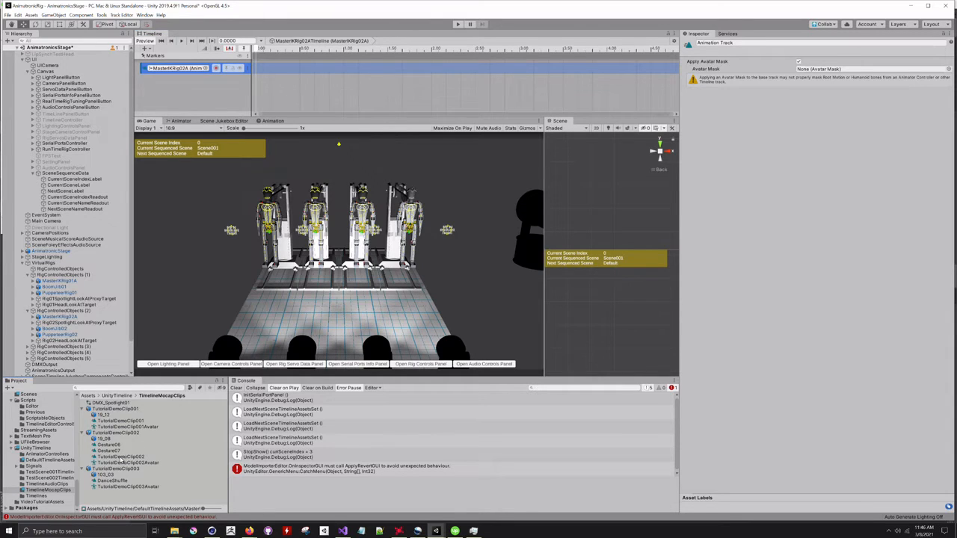
{"action": "left_click_drag", "start_coordinate": [118, 459], "coordinate": [261, 75]}
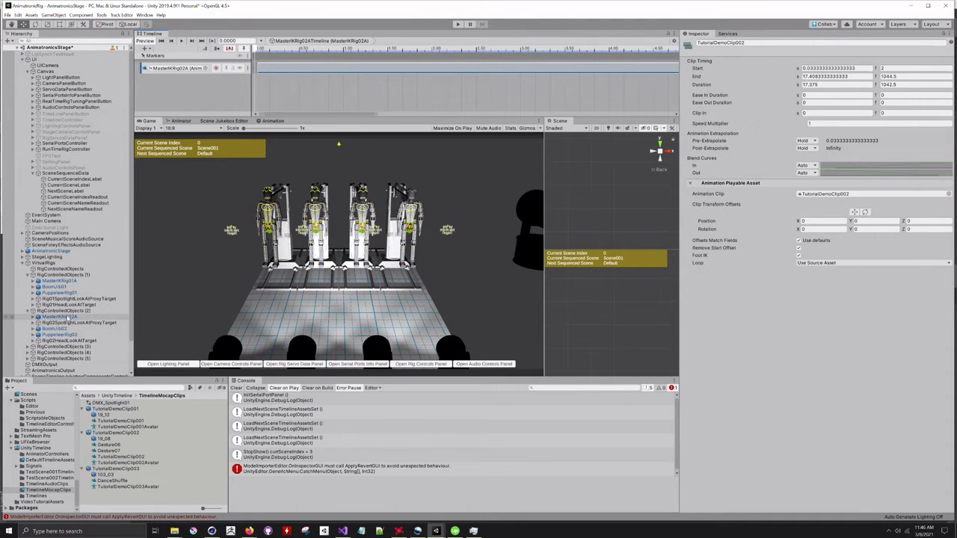
Step: Expand RigControlledObjects (3) and view the timelines of MasterIKRig03A and MasterIKRig01A
{"action": "left_click", "coordinate": [32, 346]}
{"action": "left_click", "coordinate": [47, 352]}
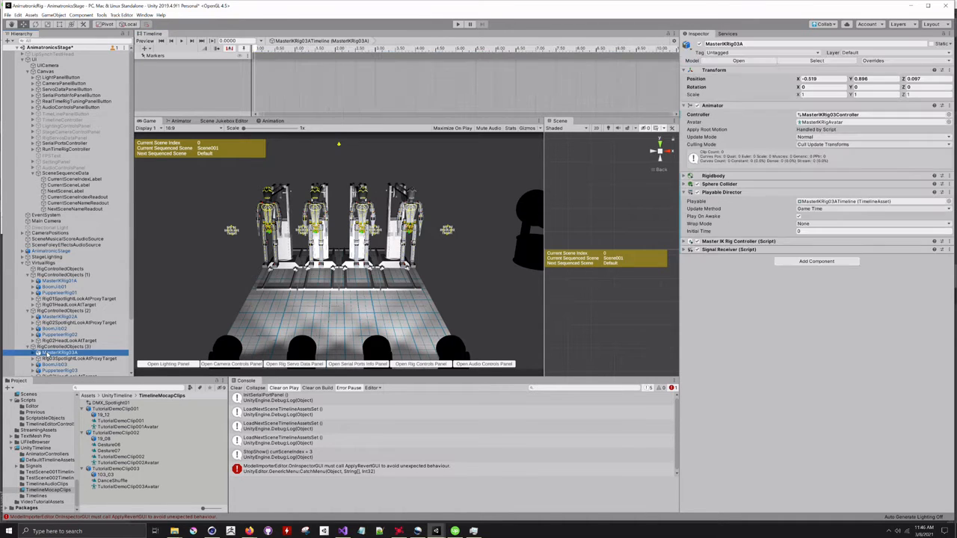
{"action": "right_click", "coordinate": [177, 71]}
{"action": "left_click", "coordinate": [168, 71]}
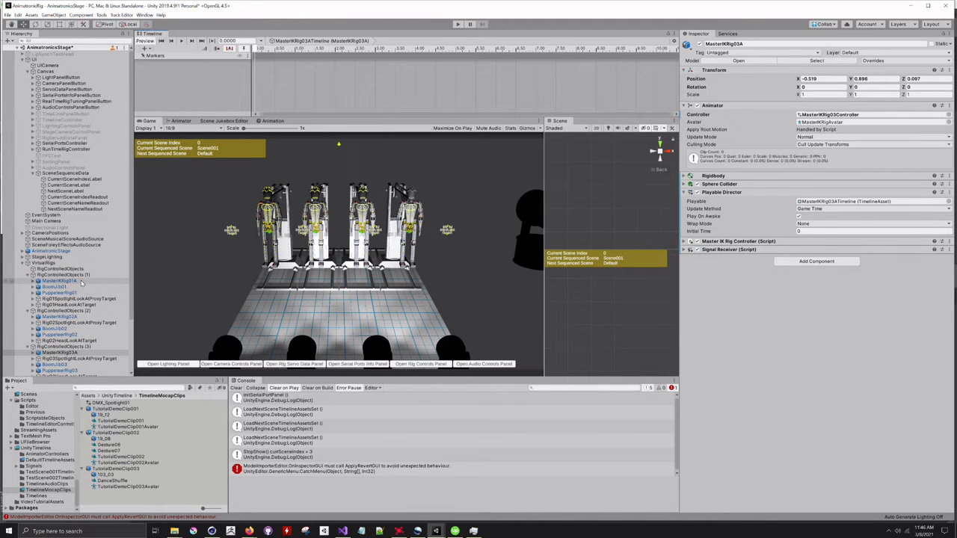
{"action": "left_click", "coordinate": [82, 283]}
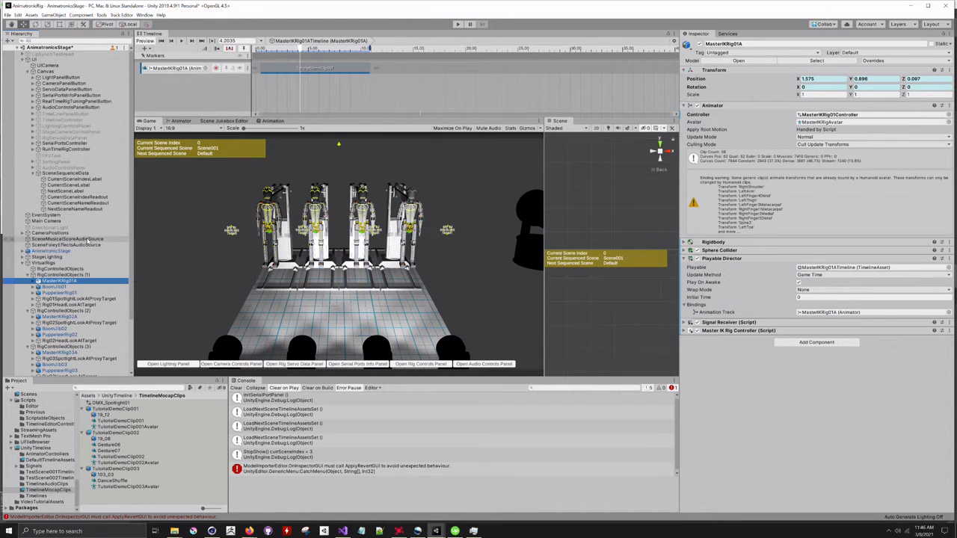
Step: Examine the SceneMusicalScoreAudioSource timeline, its Flight Of The Bumblebee.mp3 clip and the options of its audio track
{"action": "left_click", "coordinate": [88, 239]}
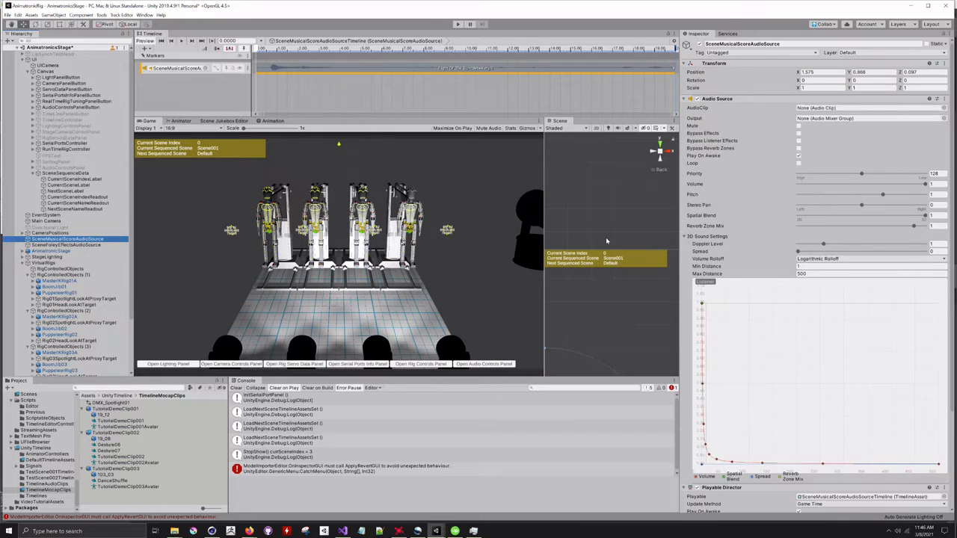
{"action": "left_click", "coordinate": [470, 69]}
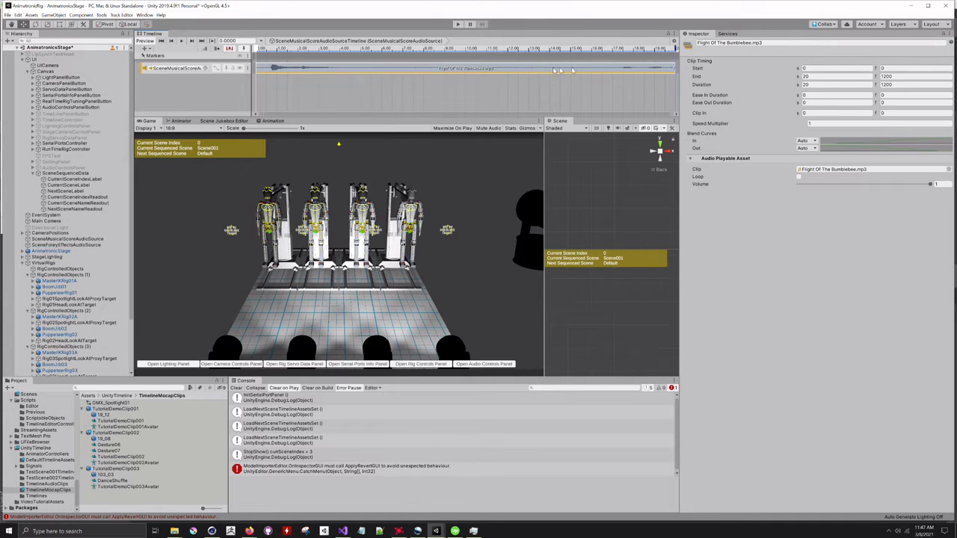
{"action": "right_click", "coordinate": [277, 69]}
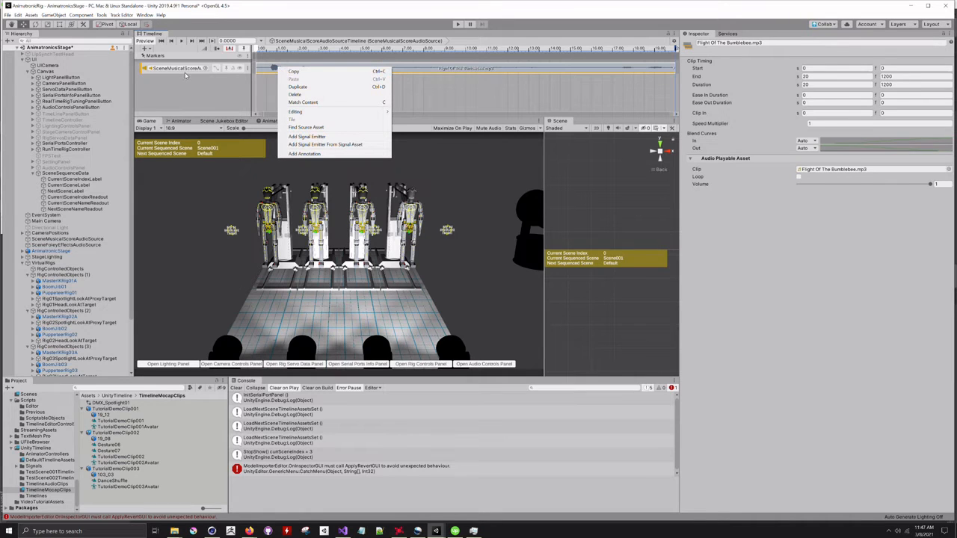
{"action": "left_click", "coordinate": [189, 103]}
{"action": "left_click", "coordinate": [177, 68]}
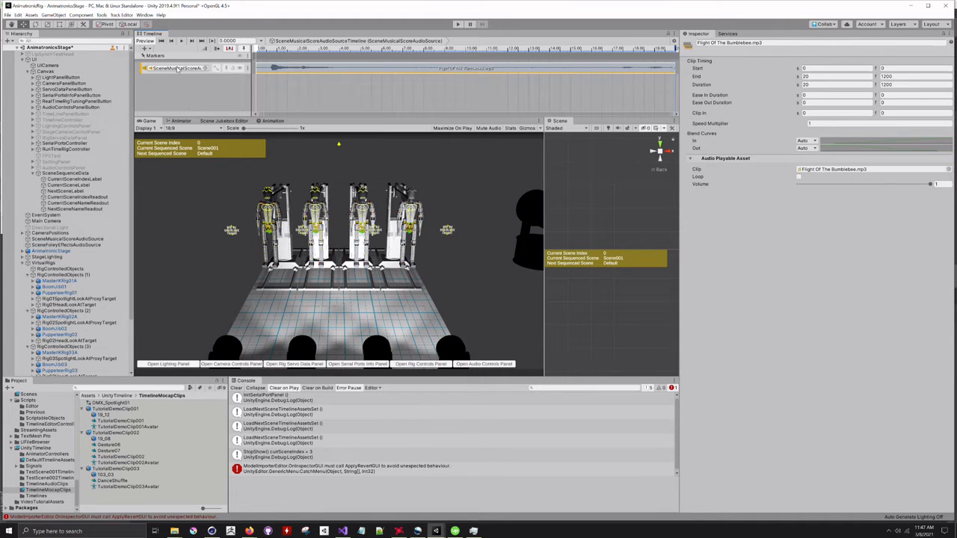
{"action": "right_click", "coordinate": [177, 69]}
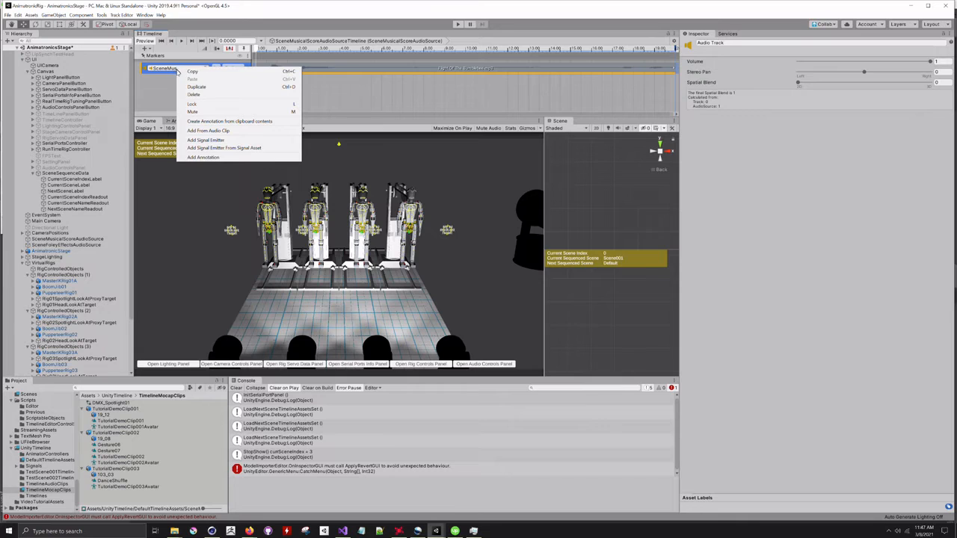
{"action": "left_click", "coordinate": [169, 111]}
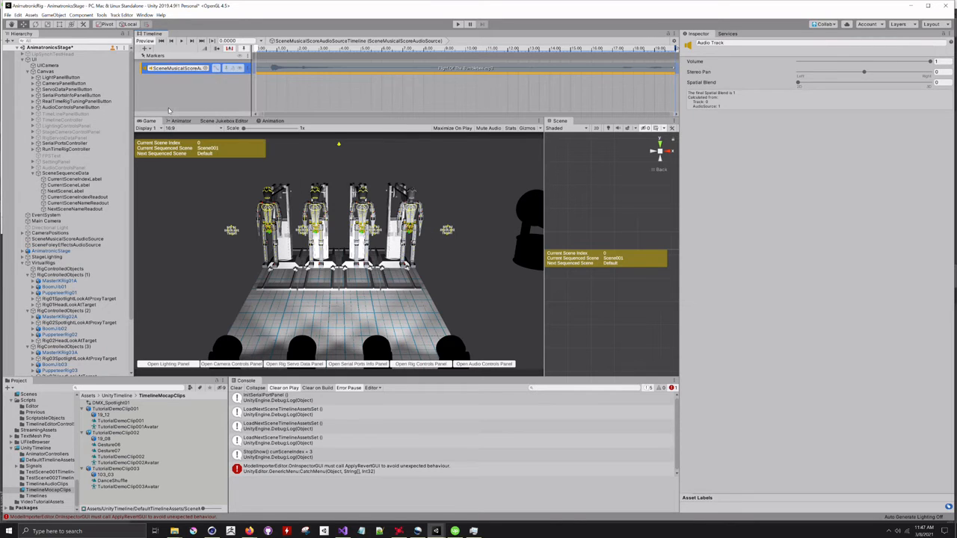
Step: Add a second audio track to the SceneMusicalScoreAudioSource timeline and bind it to the SceneMusicalScoreAudioSource object
{"action": "right_click", "coordinate": [174, 81]}
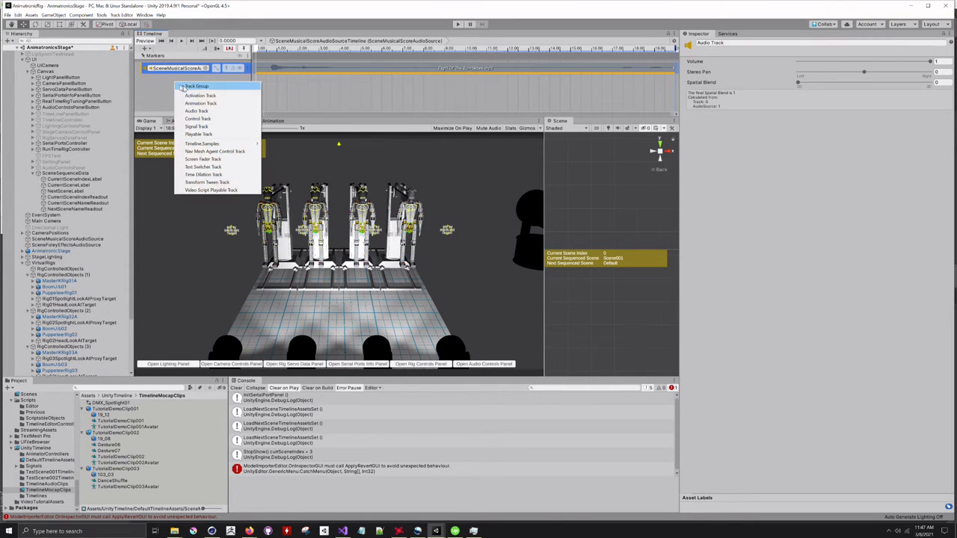
{"action": "left_click", "coordinate": [196, 111]}
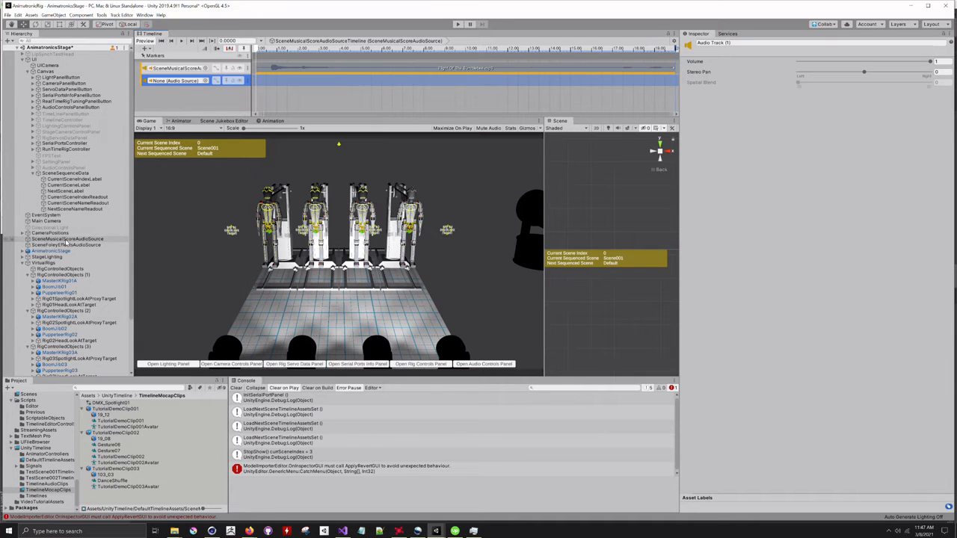
{"action": "left_click_drag", "start_coordinate": [66, 241], "coordinate": [175, 88]}
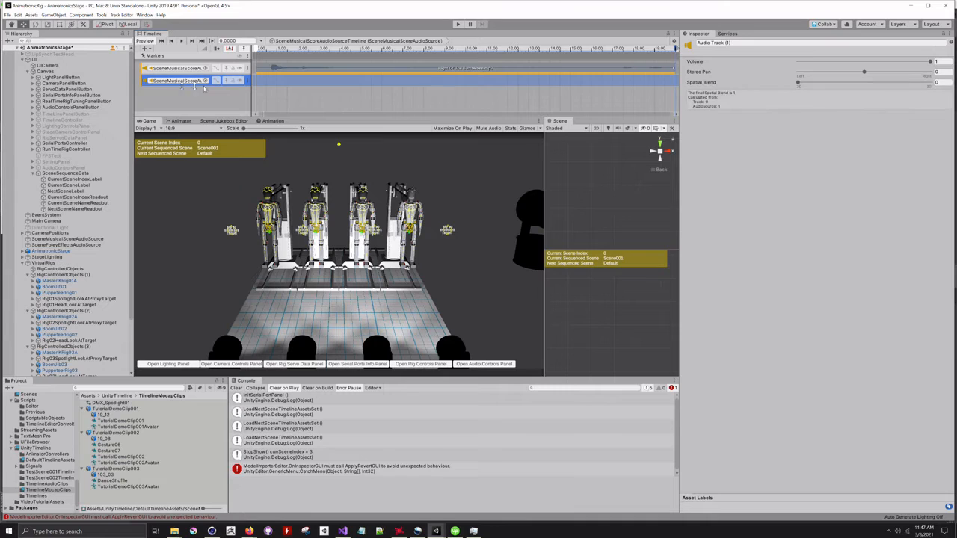
{"action": "right_click", "coordinate": [266, 82]}
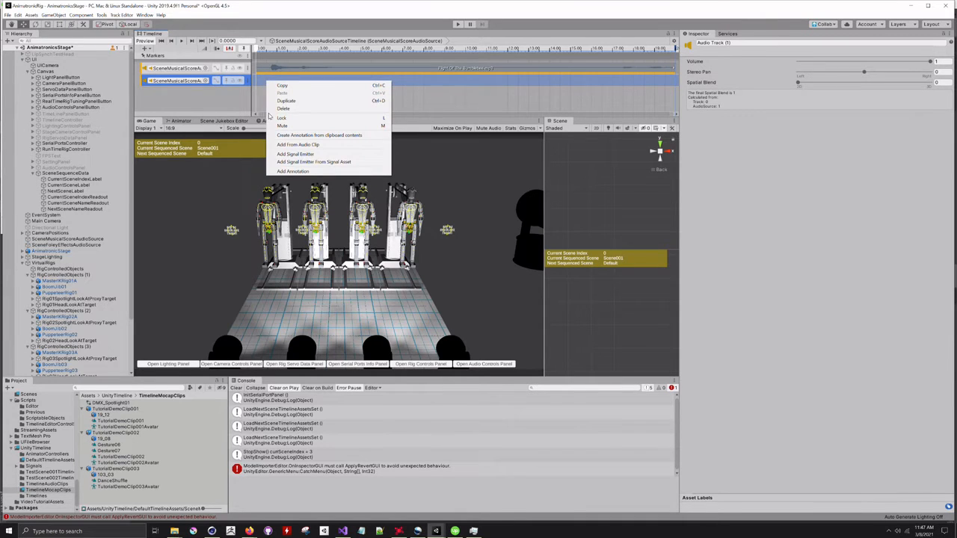
{"action": "left_click", "coordinate": [147, 83]}
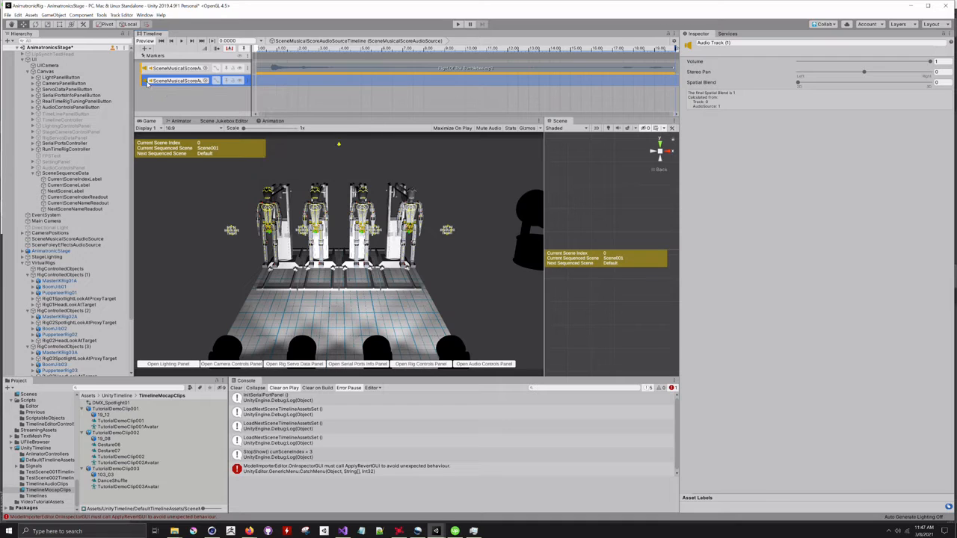
Step: Delete the second audio track from the SceneMusicalScoreAudioSource timeline
{"action": "right_click", "coordinate": [147, 83]}
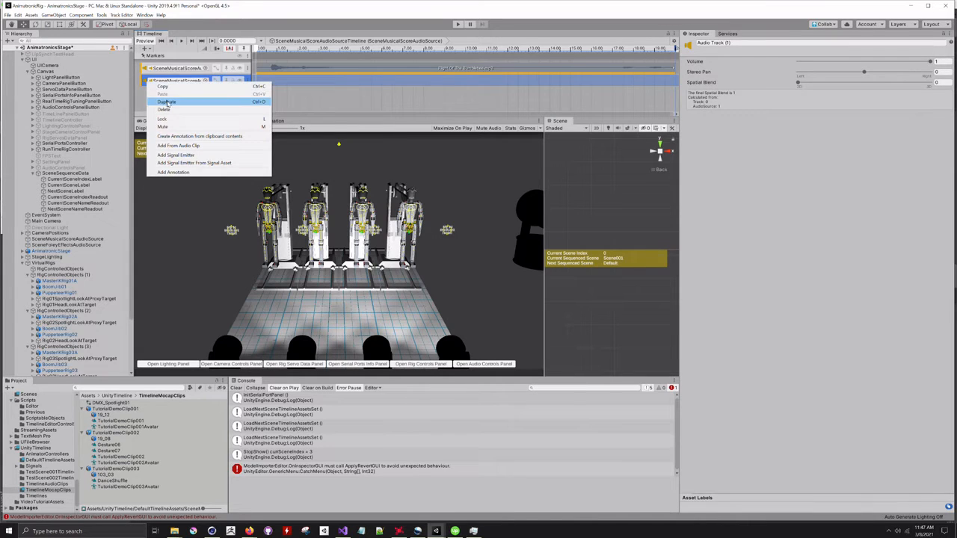
{"action": "left_click", "coordinate": [169, 110]}
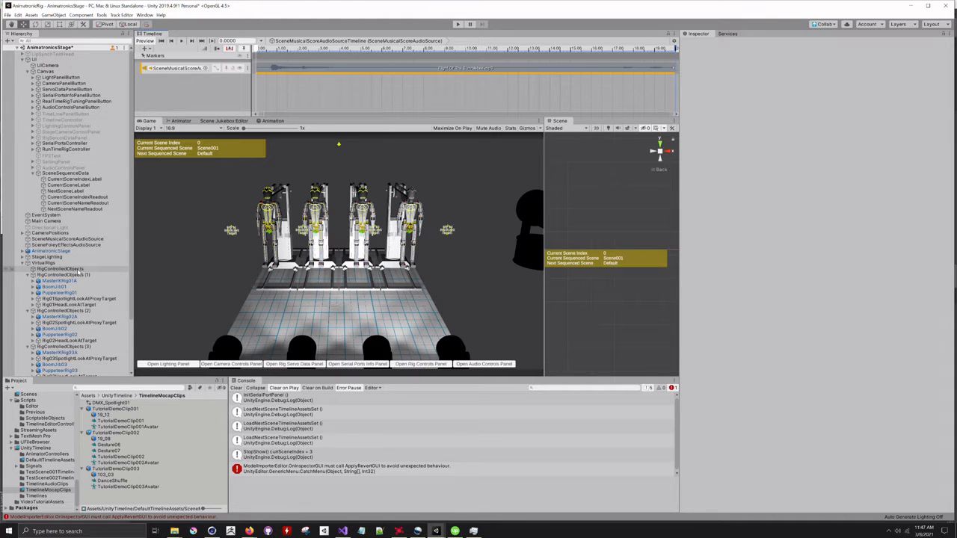
Step: Open the timeline of PuppeteerRig01's Puppeteer01LipSynchAudioSource and shift its AlmostGotMe clip to start at about 0.43 s
{"action": "scroll", "coordinate": [78, 271], "scroll_direction": "down", "scroll_amount": 3}
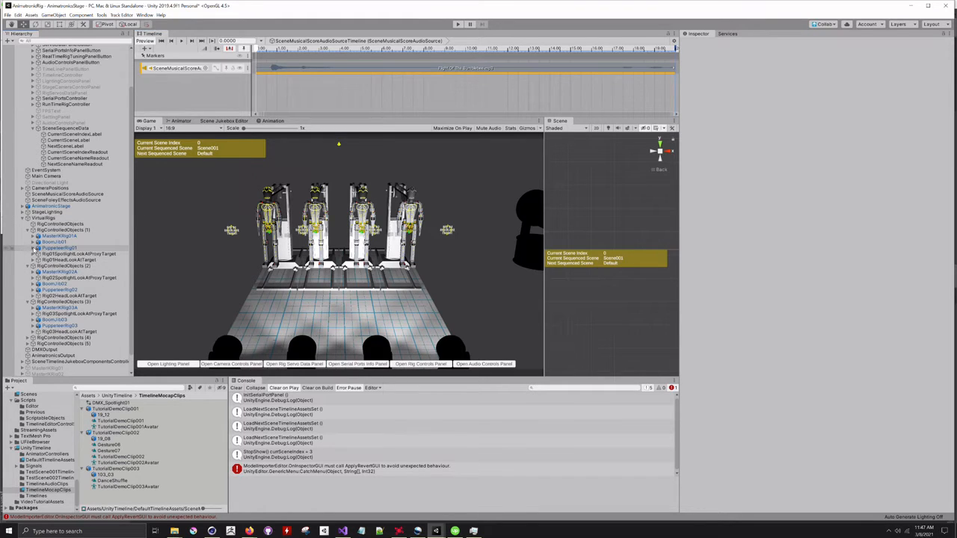
{"action": "left_click", "coordinate": [34, 248]}
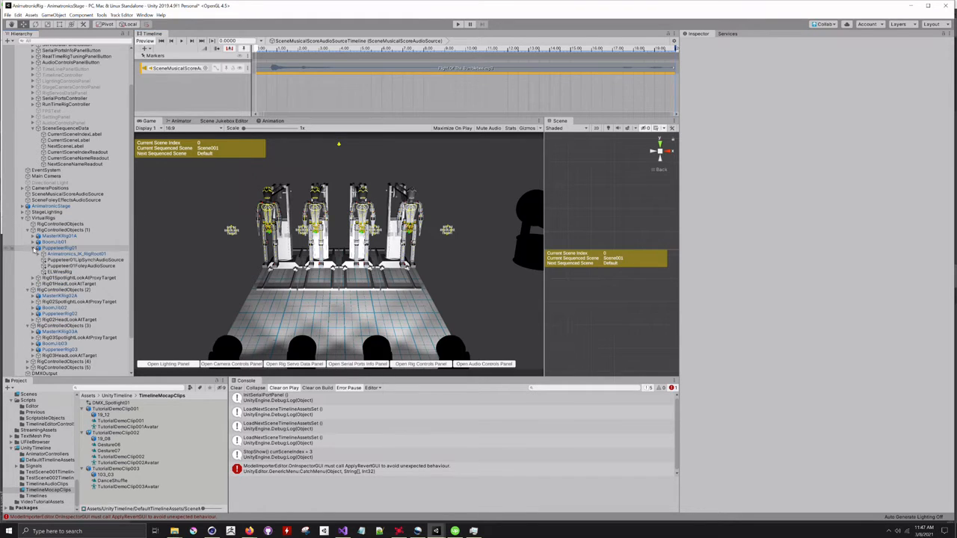
{"action": "left_click", "coordinate": [83, 260]}
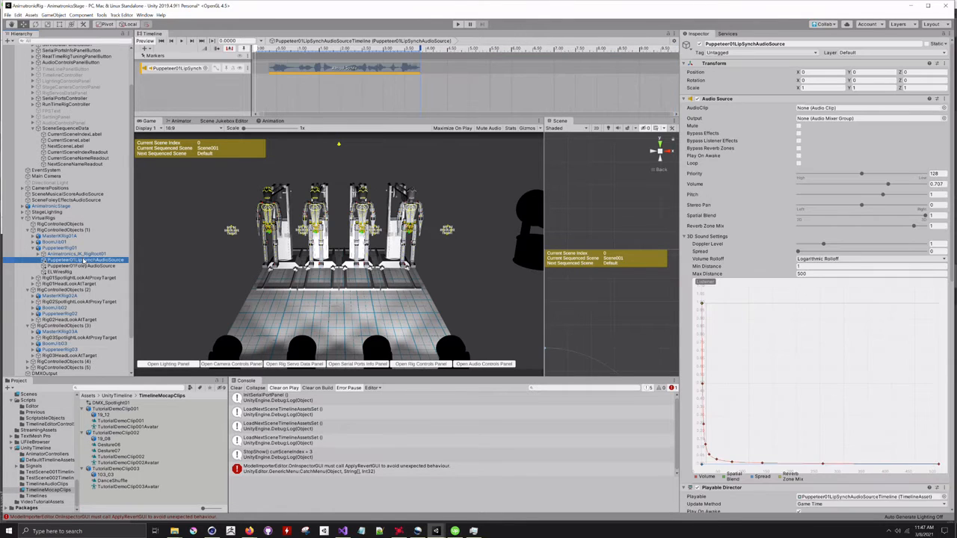
{"action": "left_click", "coordinate": [374, 68]}
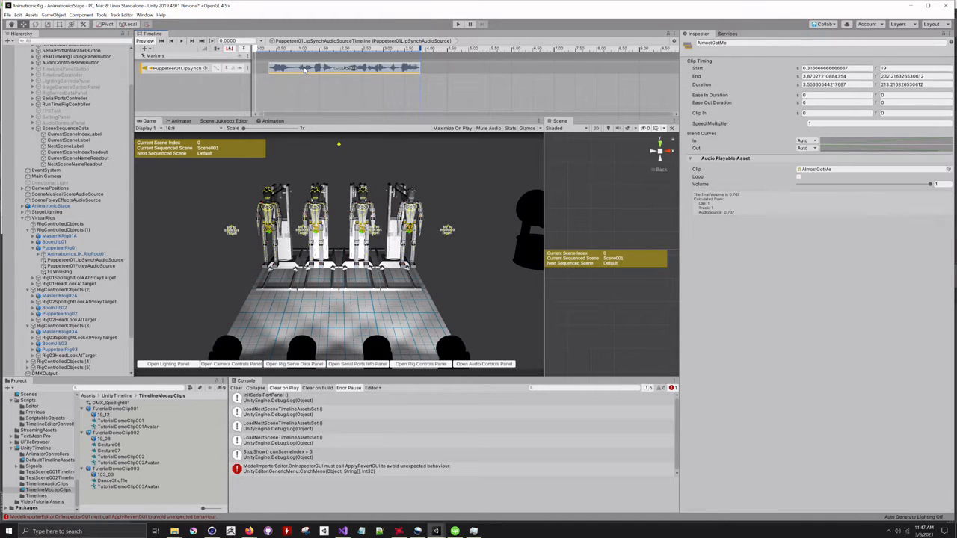
{"action": "mouse_move", "coordinate": [303, 69]}
{"action": "left_mouse_down"}
{"action": "mouse_move", "coordinate": [441, 68]}
{"action": "mouse_move", "coordinate": [289, 69]}
{"action": "mouse_move", "coordinate": [324, 68]}
{"action": "mouse_move", "coordinate": [296, 68]}
{"action": "mouse_move", "coordinate": [308, 72]}
{"action": "left_mouse_up"}
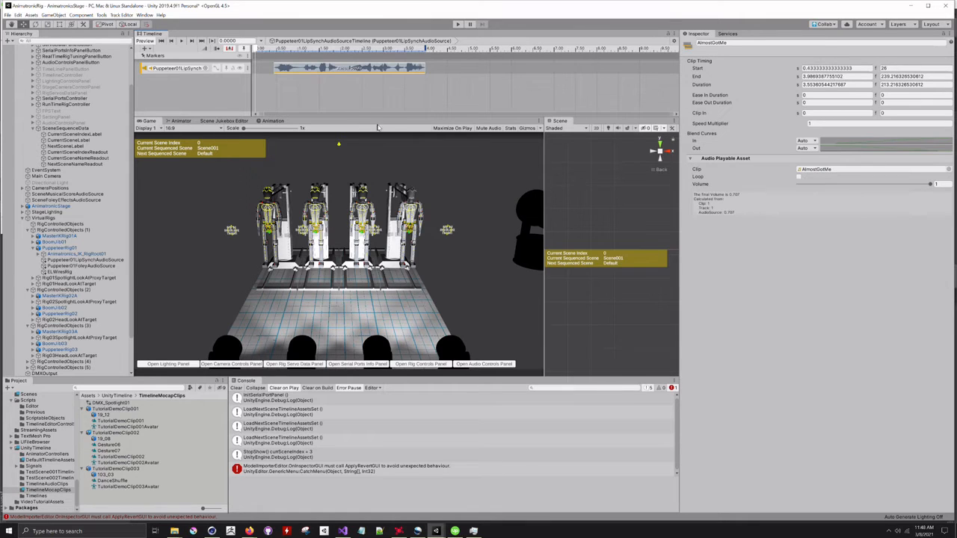
{"action": "left_click", "coordinate": [193, 70]}
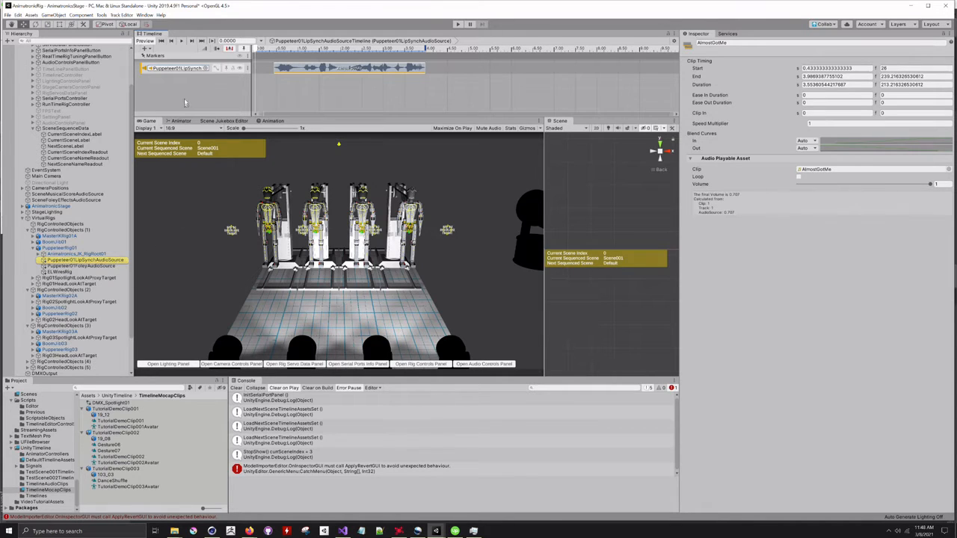
{"action": "left_click", "coordinate": [191, 81]}
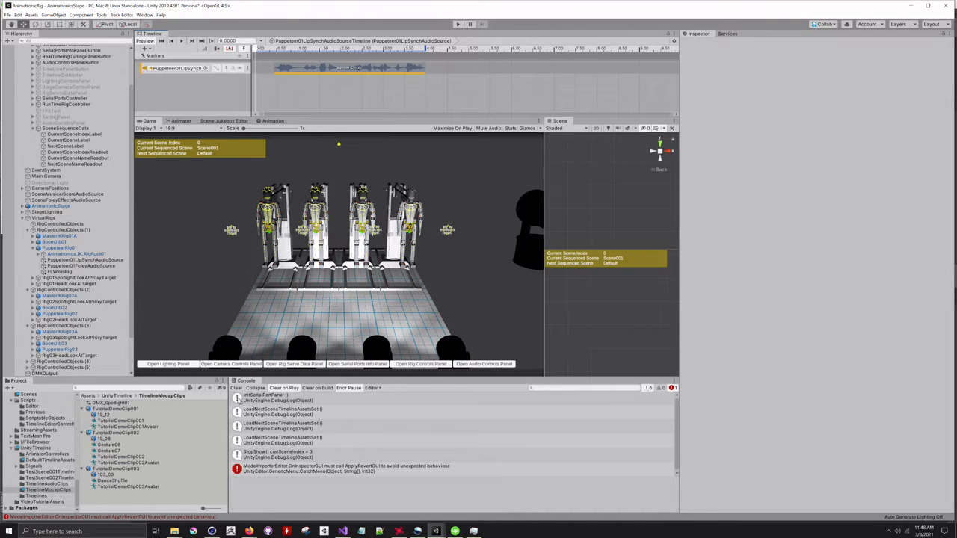
Step: Clear the console messages, play the scene to preview the animated rigs, and stop playback
{"action": "left_click", "coordinate": [236, 387]}
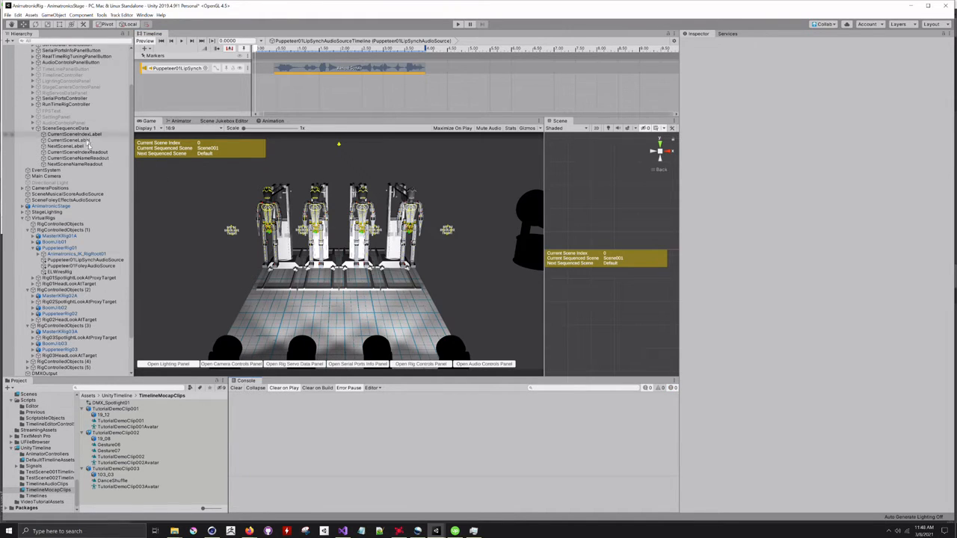
{"action": "left_click", "coordinate": [458, 24]}
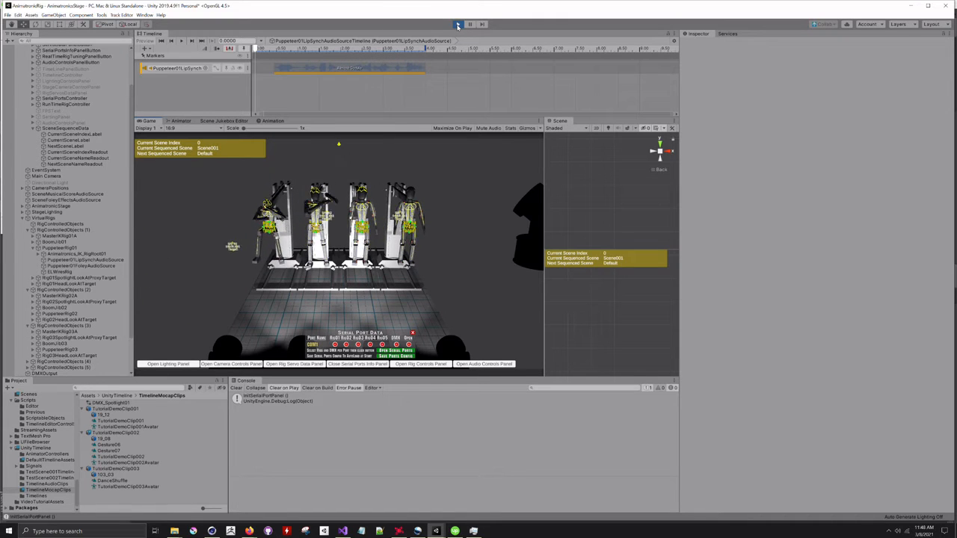
{"action": "left_click", "coordinate": [458, 25]}
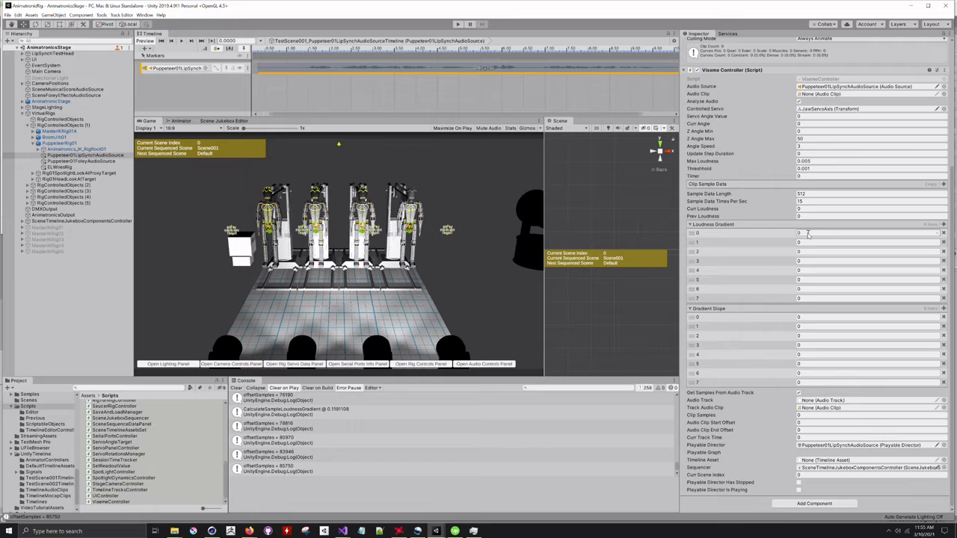
Step: Examine the Viseme Controller's Loudness Gradient and Gradient Slope lists and the audio track options of Puppeteer01LipSynchAudioSource
{"action": "left_click", "coordinate": [800, 299]}
{"action": "left_click", "coordinate": [804, 234]}
{"action": "left_click", "coordinate": [804, 297]}
{"action": "left_click", "coordinate": [810, 236]}
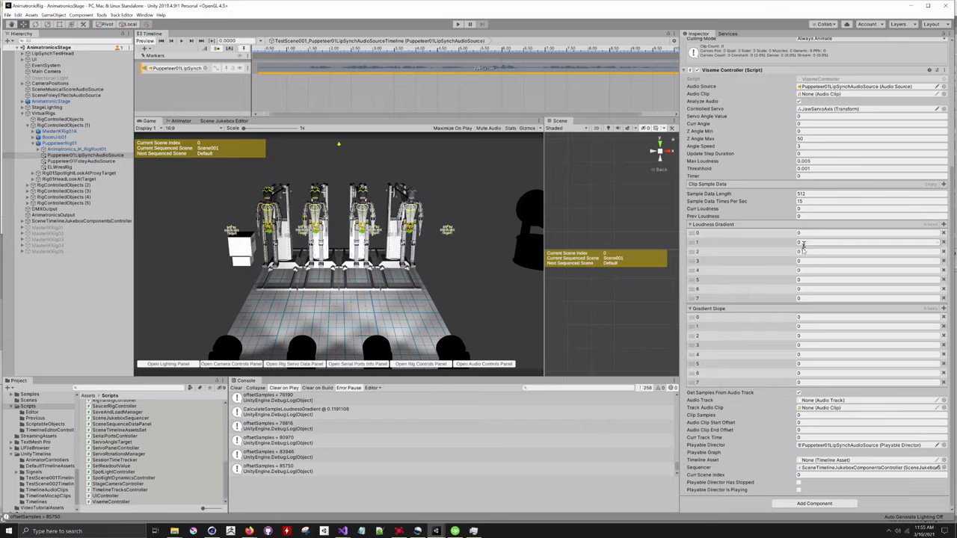
{"action": "left_click", "coordinate": [802, 320]}
{"action": "left_click", "coordinate": [78, 154]}
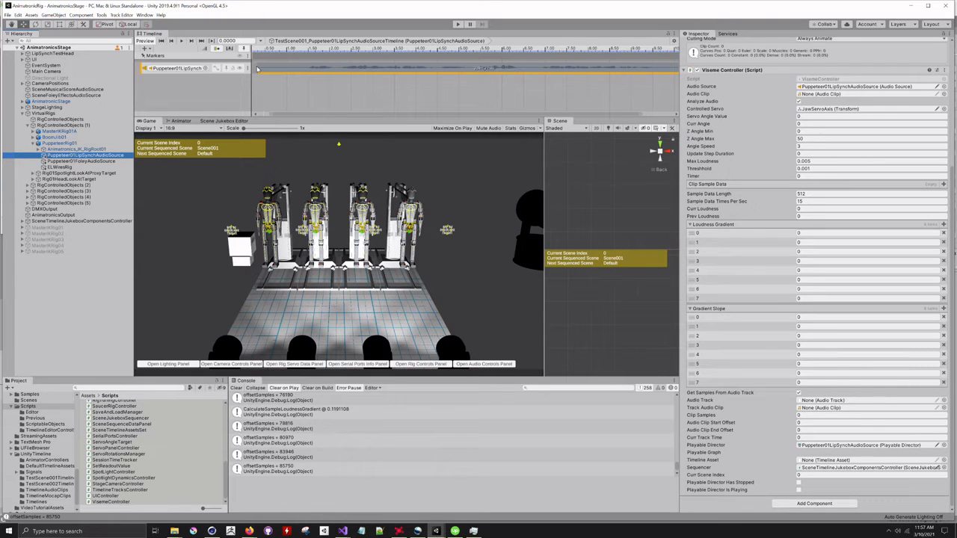
{"action": "right_click", "coordinate": [256, 68]}
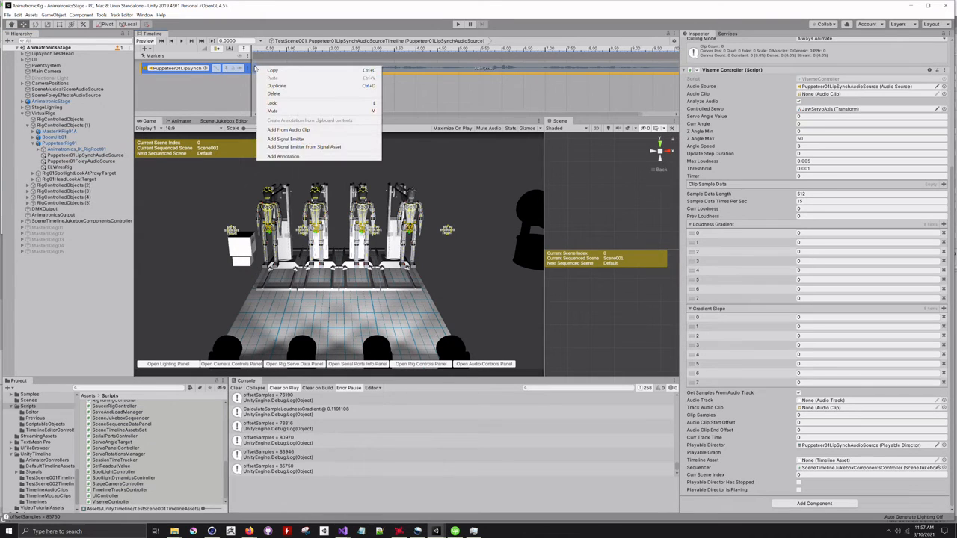
{"action": "left_click", "coordinate": [504, 103]}
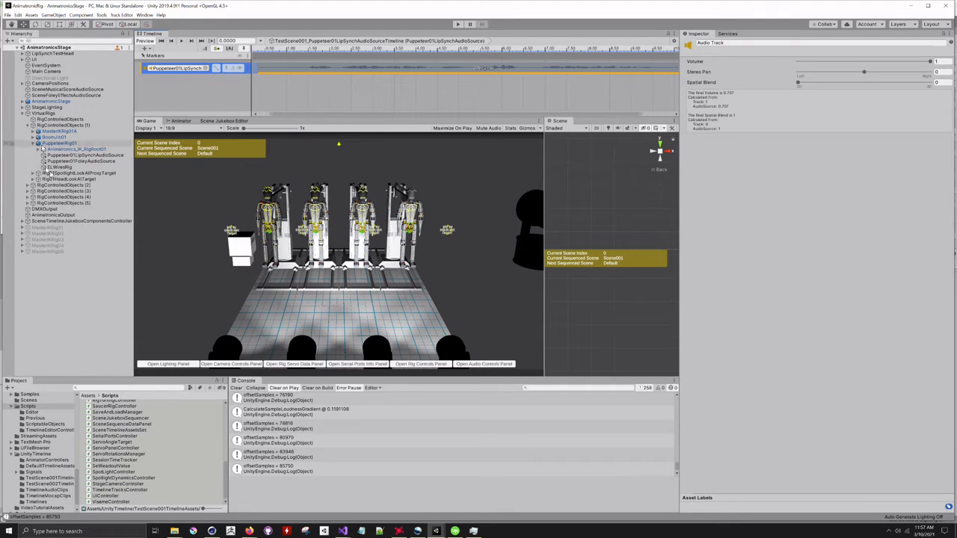
Step: Play the scene twice and observe the Viseme Controller's live loudness and servo values on Puppeteer01LipSynchAudioSource, stopping after each run
{"action": "left_click", "coordinate": [459, 25]}
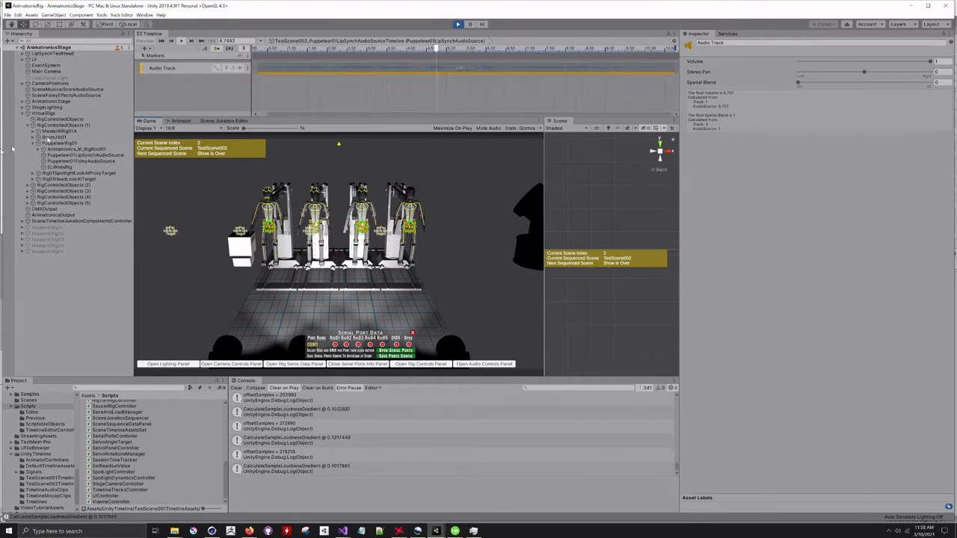
{"action": "left_click", "coordinate": [82, 156]}
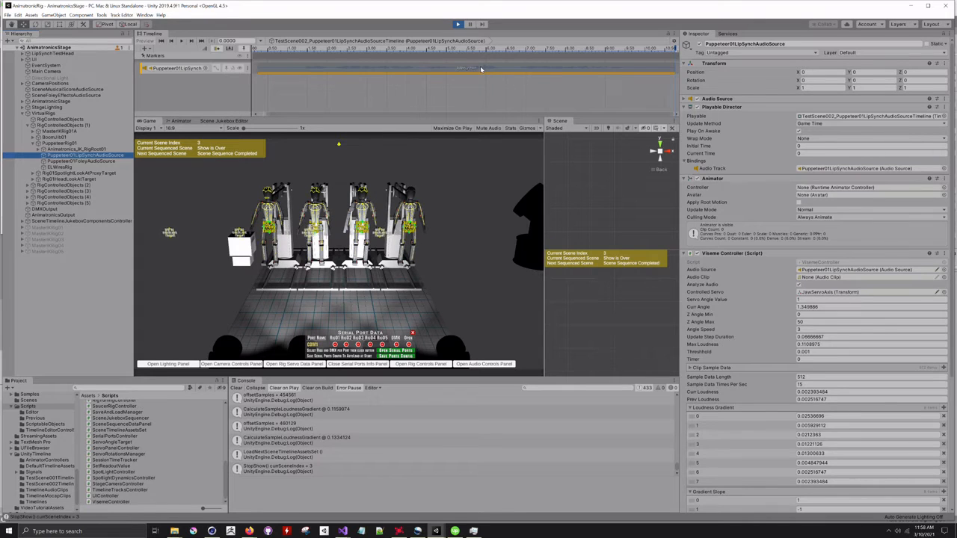
{"action": "left_click", "coordinate": [459, 24]}
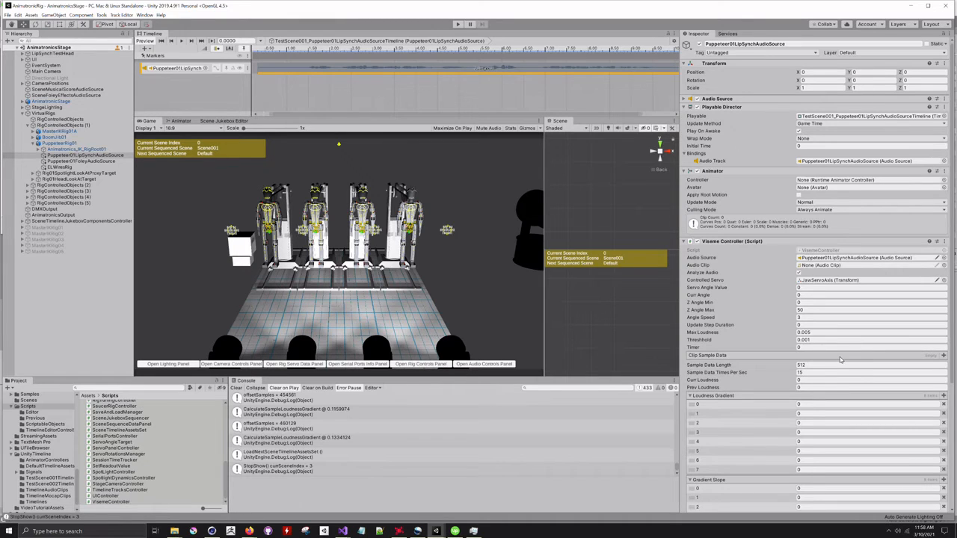
{"action": "left_click", "coordinate": [459, 23]}
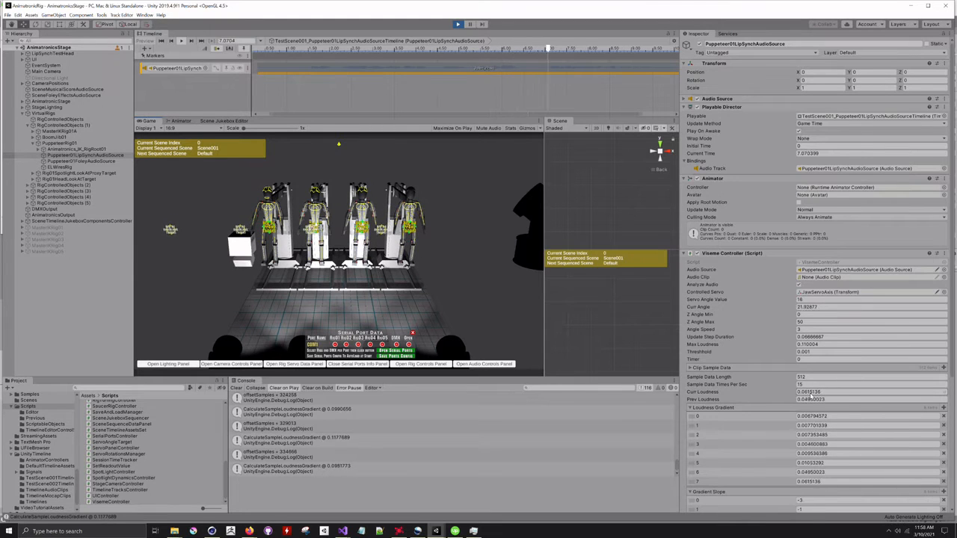
{"action": "left_click", "coordinate": [458, 24]}
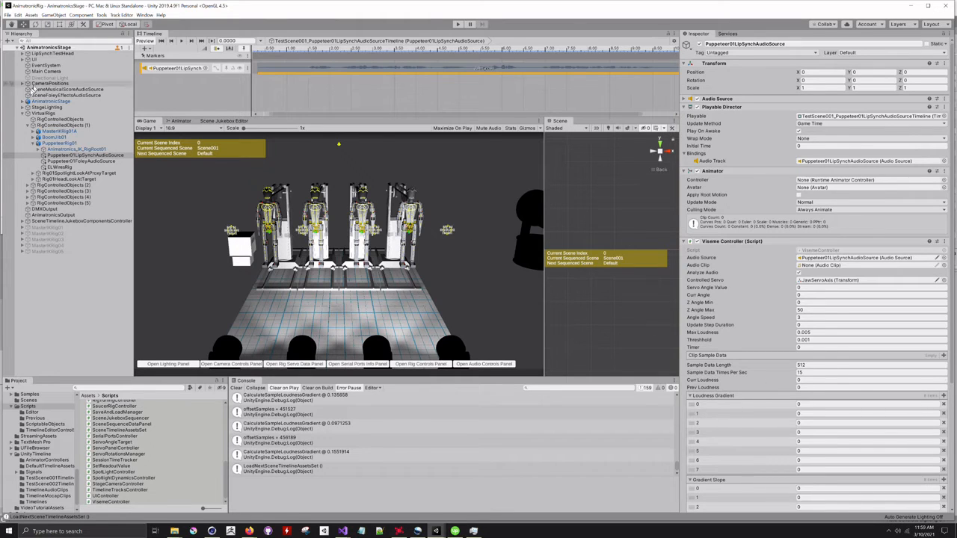
Step: Enable Analyze Audio in the Viseme Controller of PuppeteerRig02's Puppeteer02LipSynchAudioSource and review its remaining settings
{"action": "left_click", "coordinate": [32, 186]}
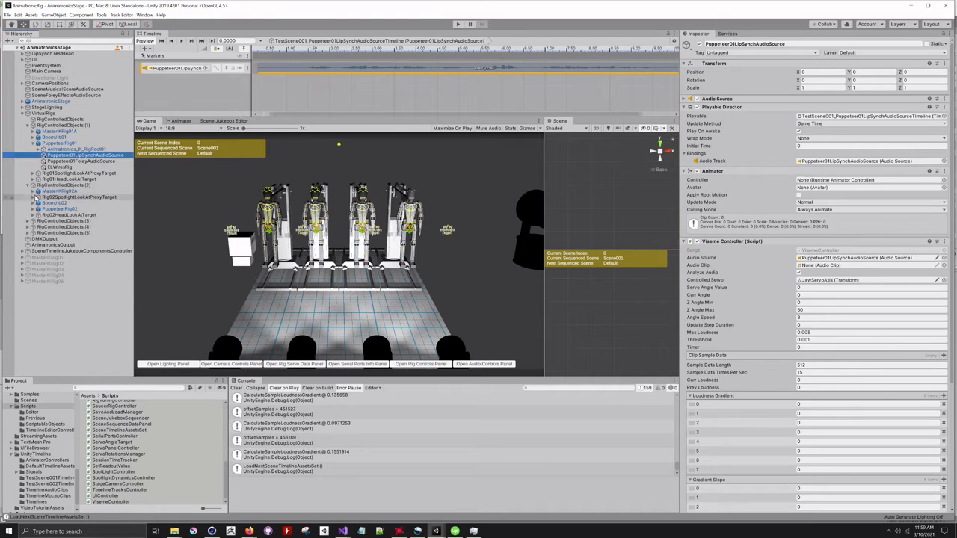
{"action": "left_click", "coordinate": [33, 209]}
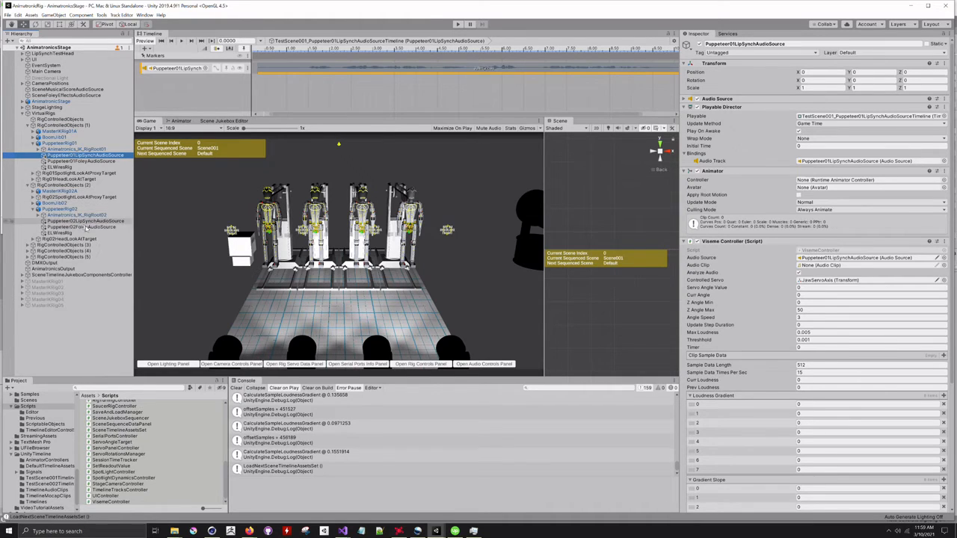
{"action": "left_click", "coordinate": [96, 221]}
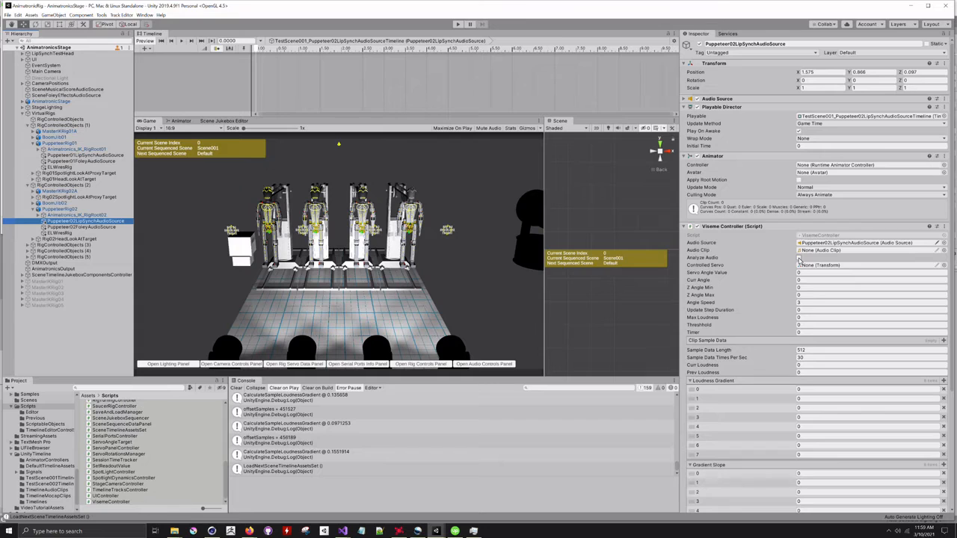
{"action": "left_click", "coordinate": [799, 258]}
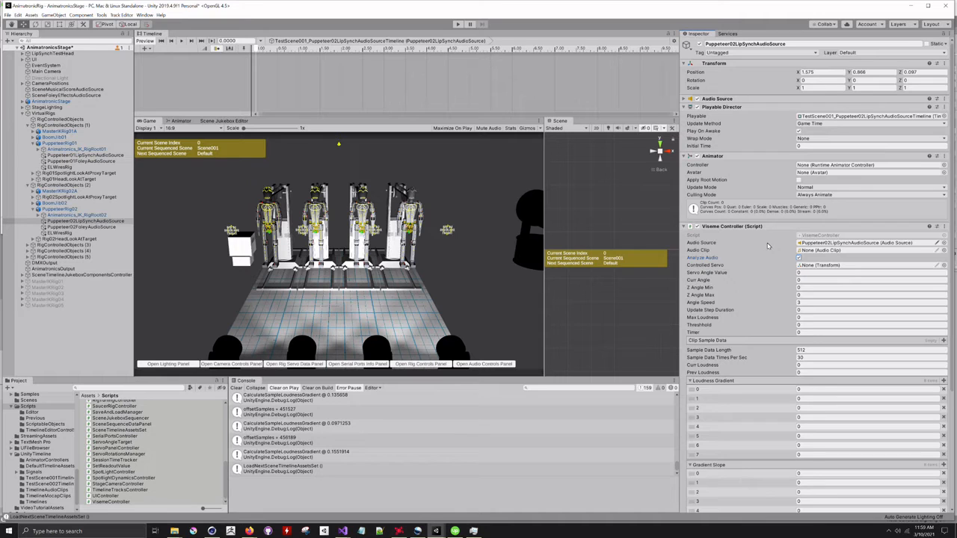
{"action": "scroll", "coordinate": [767, 245], "scroll_direction": "down", "scroll_amount": 3}
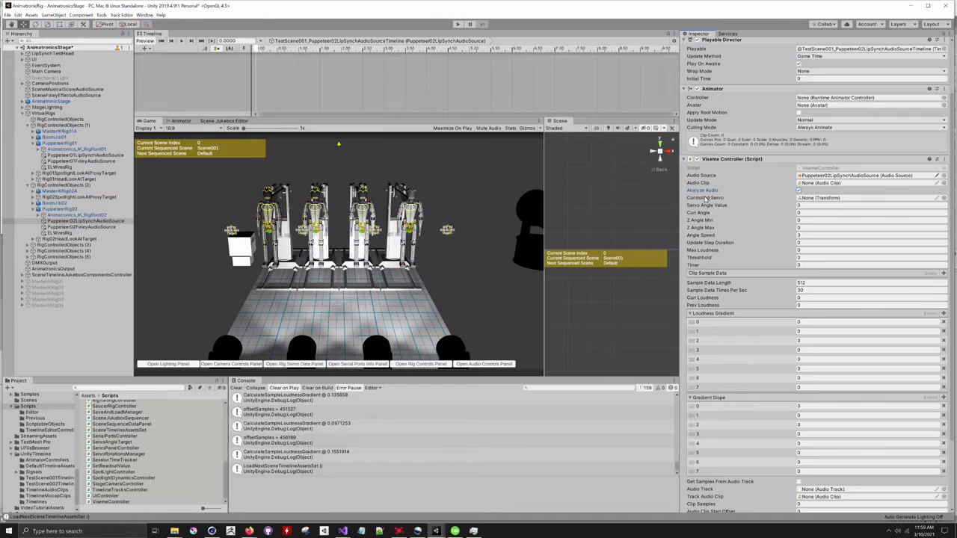
{"action": "scroll", "coordinate": [704, 197], "scroll_direction": "down", "scroll_amount": 3}
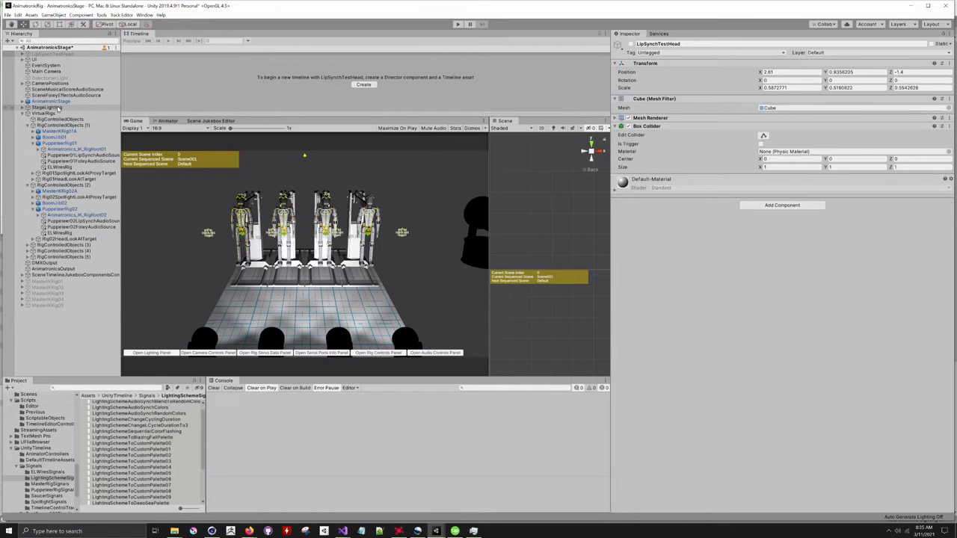
Step: Examine the StageLighting object's Spotlight Dynamics Controller, including its targets, default look-at and random marquee sweep settings
{"action": "left_click", "coordinate": [59, 107]}
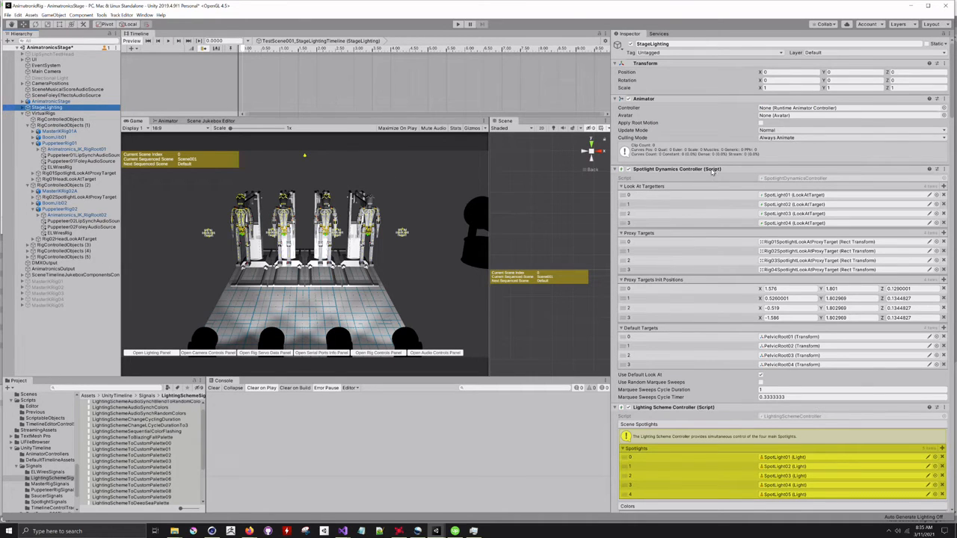
{"action": "scroll", "coordinate": [717, 199], "scroll_direction": "down", "scroll_amount": 3}
{"action": "scroll", "coordinate": [716, 198], "scroll_direction": "up", "scroll_amount": 3}
{"action": "left_click", "coordinate": [760, 375]}
{"action": "left_click", "coordinate": [761, 383]}
{"action": "type", "text": "1"}
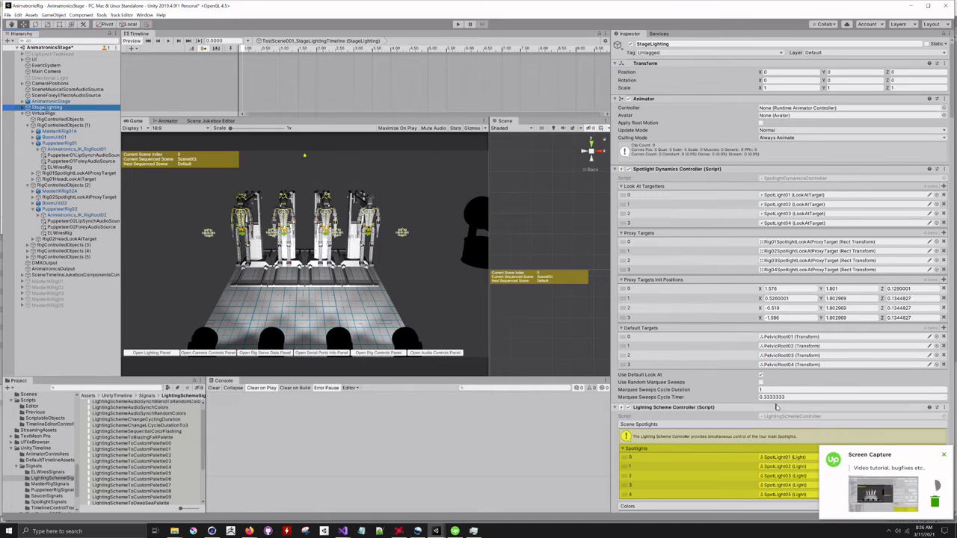
Step: Review StageLighting's Lighting Scheme Controller colors, intensity, cycling modes and palettes, and expand its AudioSynchData settings
{"action": "scroll", "coordinate": [779, 402], "scroll_direction": "down", "scroll_amount": 3}
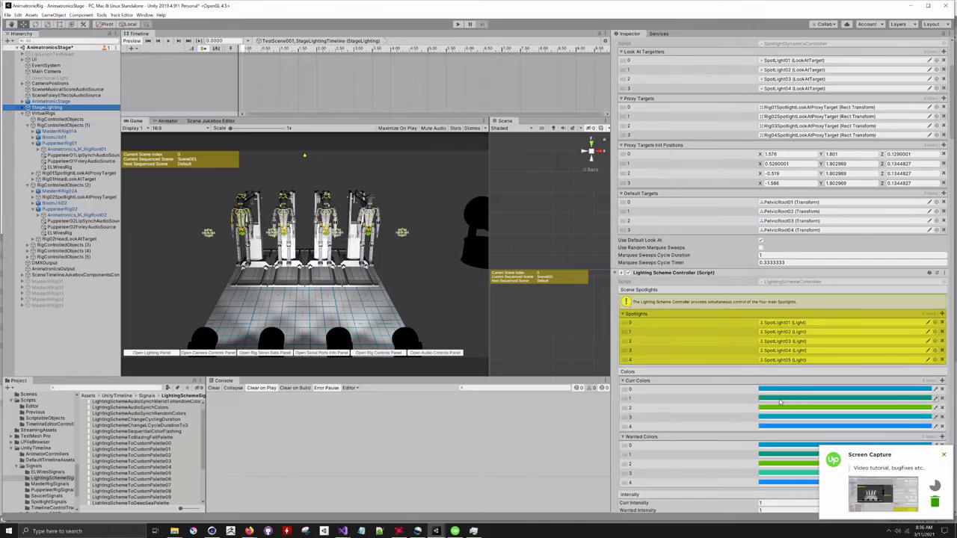
{"action": "scroll", "coordinate": [808, 263], "scroll_direction": "down", "scroll_amount": 3}
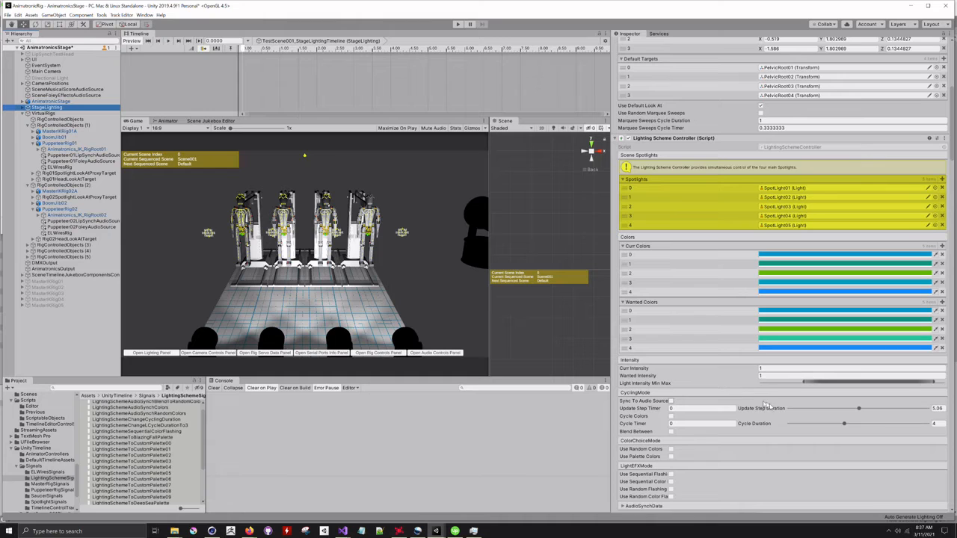
{"action": "scroll", "coordinate": [779, 410], "scroll_direction": "down", "scroll_amount": 3}
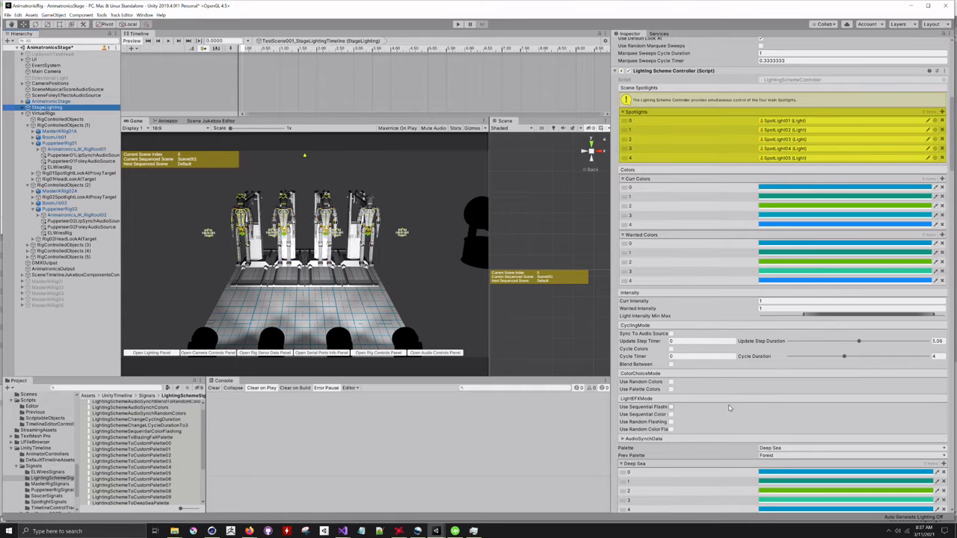
{"action": "scroll", "coordinate": [731, 405], "scroll_direction": "down", "scroll_amount": 4}
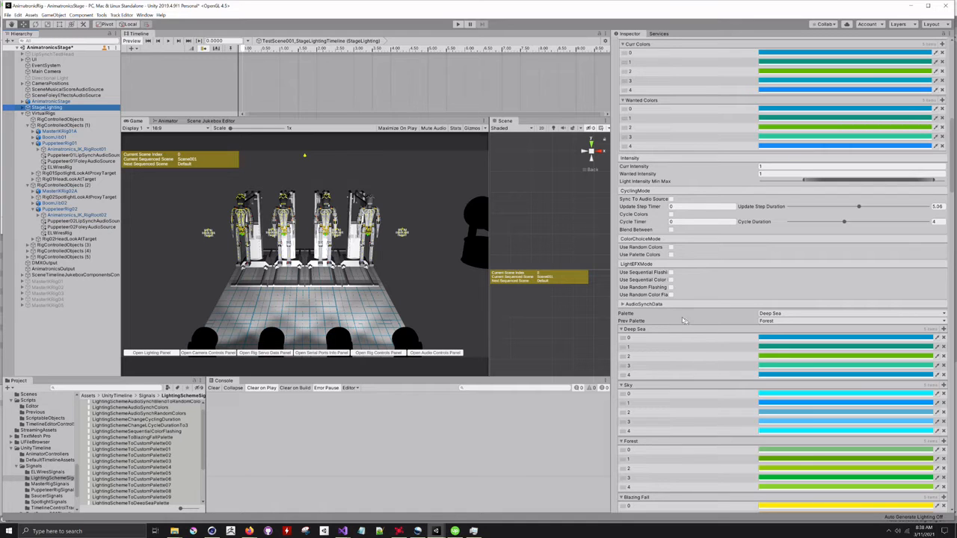
{"action": "left_click", "coordinate": [621, 304]}
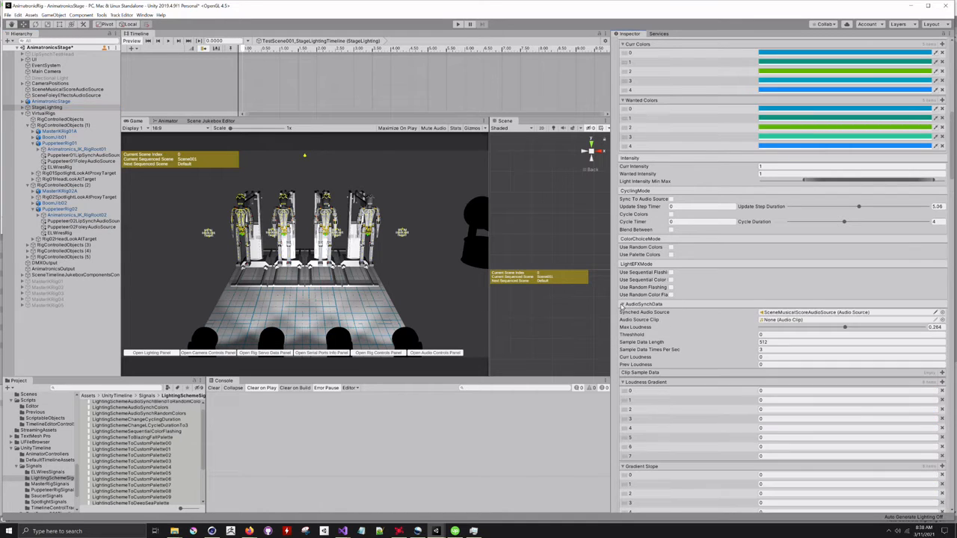
{"action": "scroll", "coordinate": [704, 363], "scroll_direction": "down", "scroll_amount": 3}
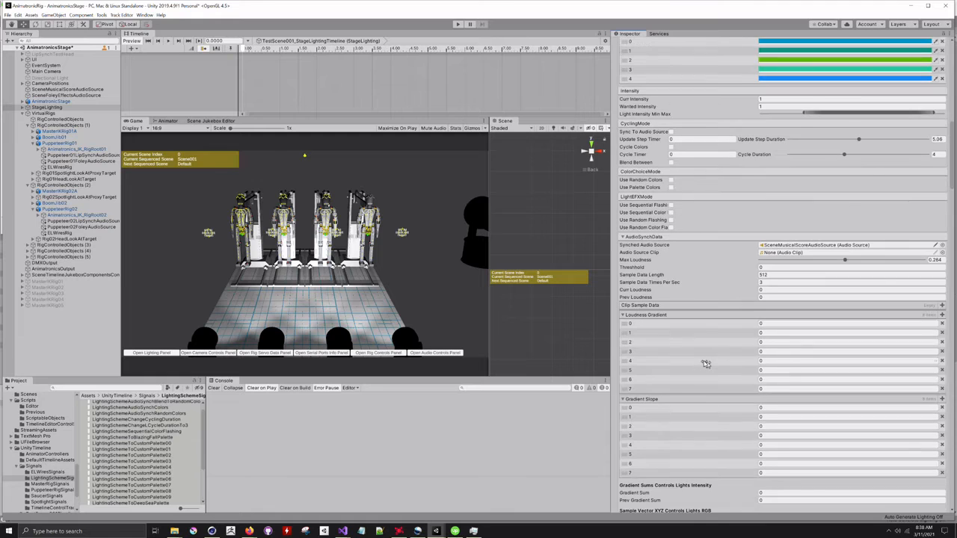
Step: Collapse the Loudness Gradient and Gradient Slope lists in StageLighting's AudioSynchData and review the color palettes from Deep Sea through Custom Palette 09
{"action": "left_click", "coordinate": [621, 314]}
{"action": "left_click", "coordinate": [621, 324]}
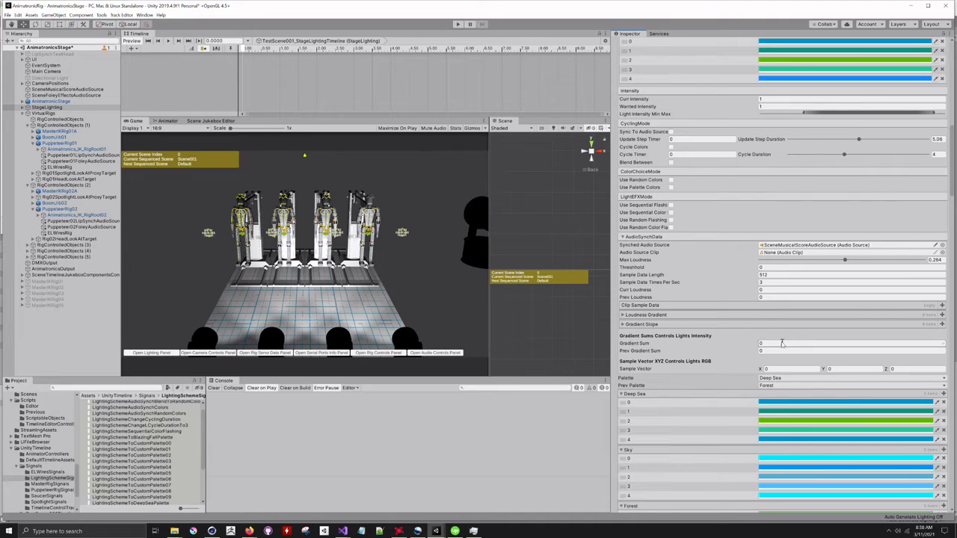
{"action": "scroll", "coordinate": [699, 349], "scroll_direction": "down", "scroll_amount": 3}
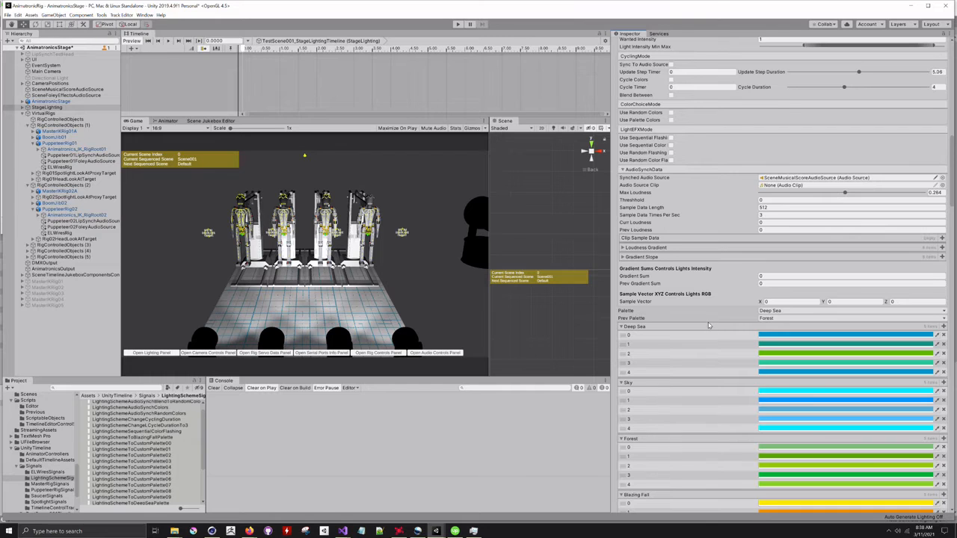
{"action": "scroll", "coordinate": [708, 322], "scroll_direction": "down", "scroll_amount": 3}
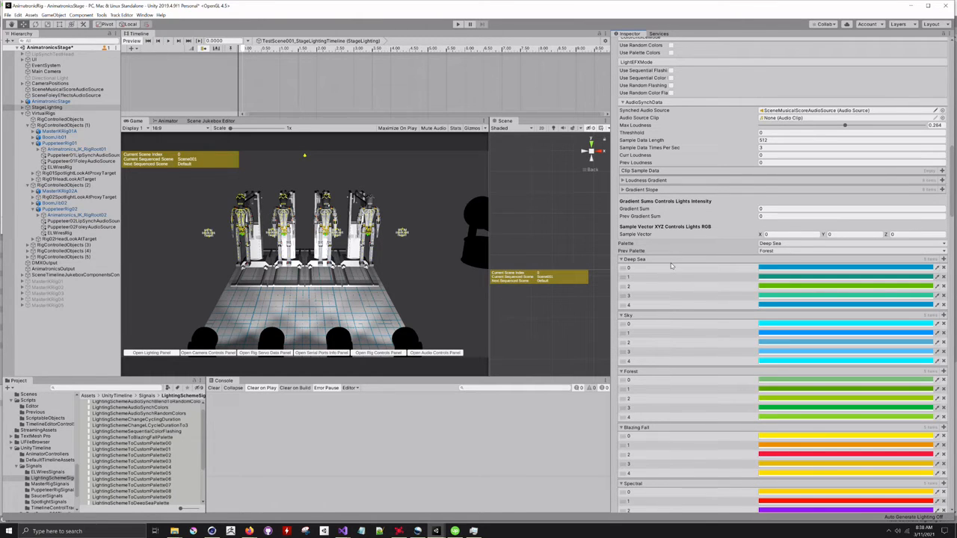
{"action": "scroll", "coordinate": [671, 266], "scroll_direction": "down", "scroll_amount": 3}
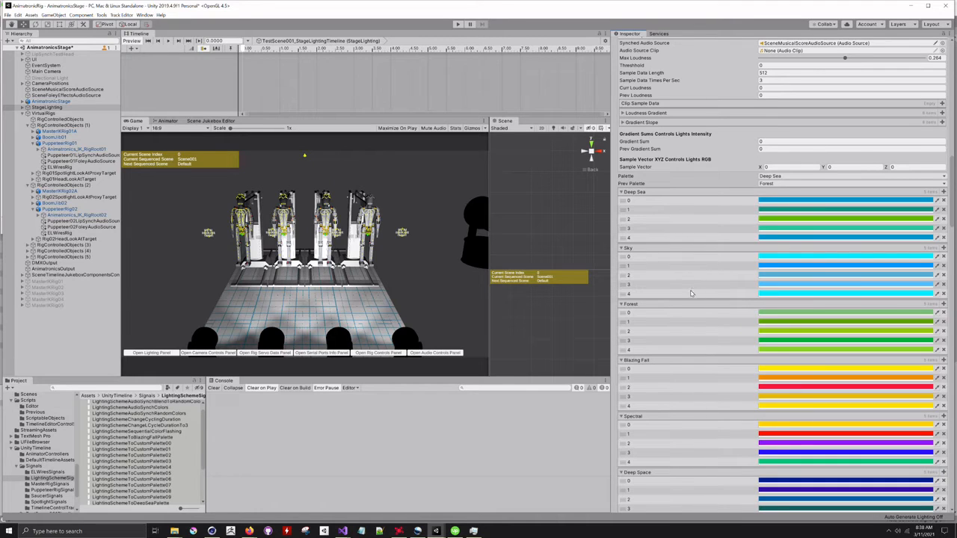
{"action": "scroll", "coordinate": [701, 322], "scroll_direction": "down", "scroll_amount": 5}
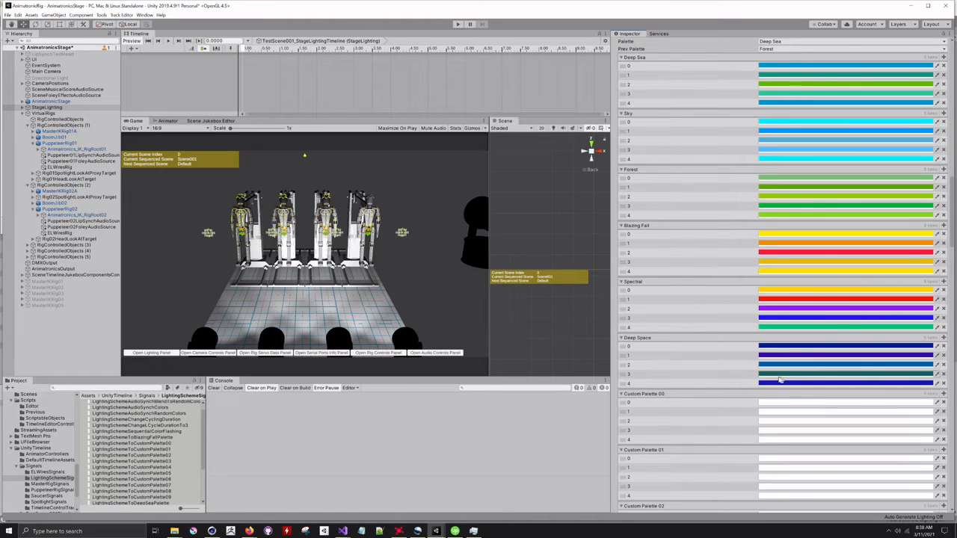
{"action": "scroll", "coordinate": [783, 385], "scroll_direction": "down", "scroll_amount": 5}
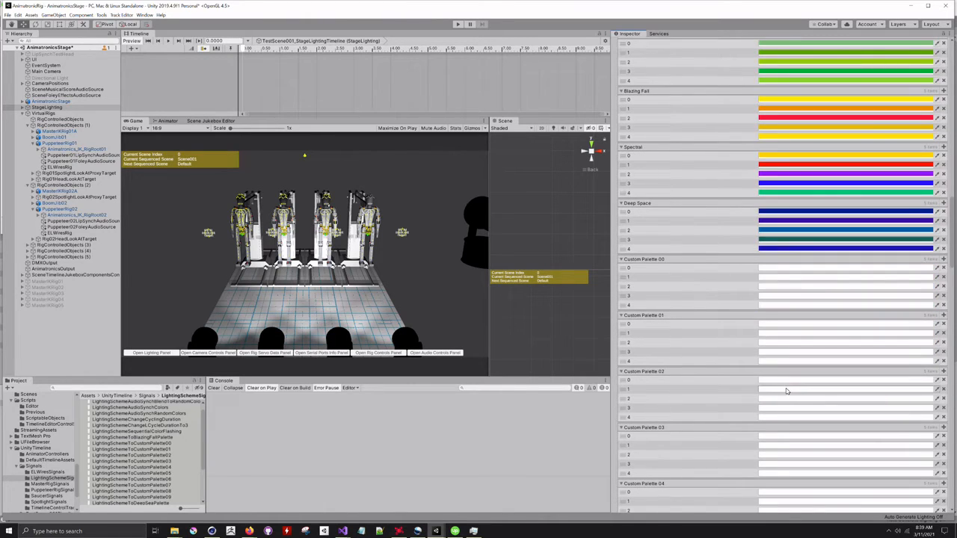
{"action": "scroll", "coordinate": [786, 390], "scroll_direction": "down", "scroll_amount": 3}
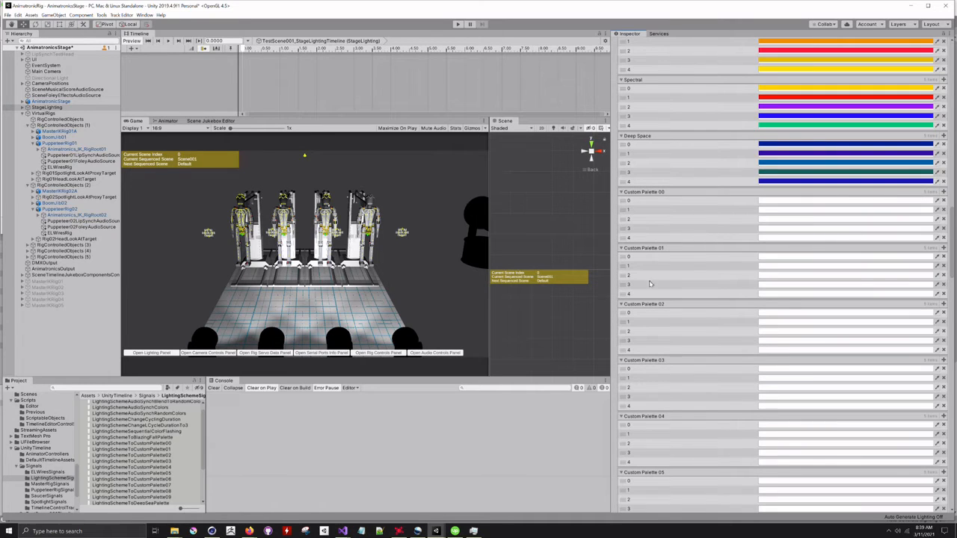
{"action": "scroll", "coordinate": [737, 346], "scroll_direction": "down", "scroll_amount": 5}
{"action": "scroll", "coordinate": [734, 347], "scroll_direction": "down", "scroll_amount": 10}
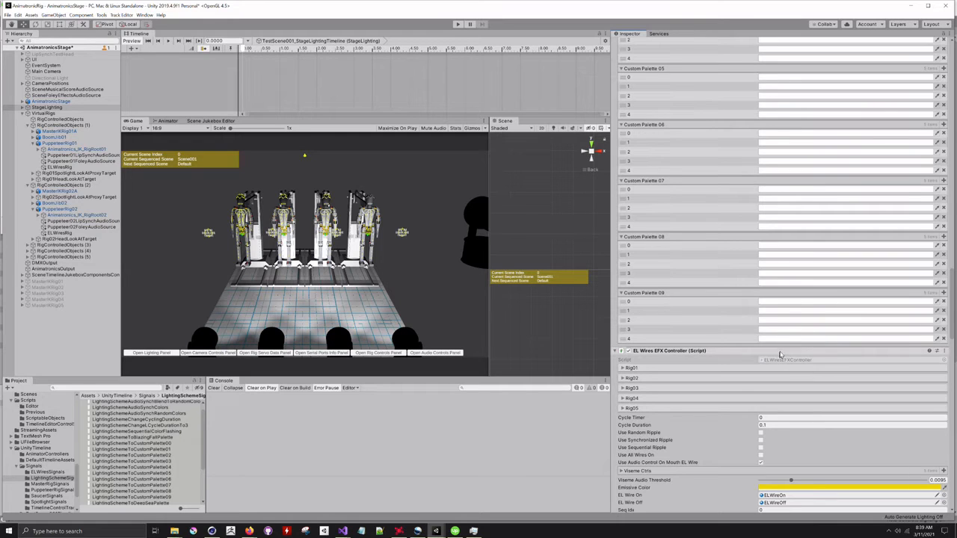
Step: Examine the EL Wires EFX Controller's Rig01 wire lists, ripple options and Viseme Ctrls, locating the Puppeteer01 and Puppeteer03 lip-sync audio sources in the hierarchy
{"action": "scroll", "coordinate": [759, 376], "scroll_direction": "down", "scroll_amount": 4}
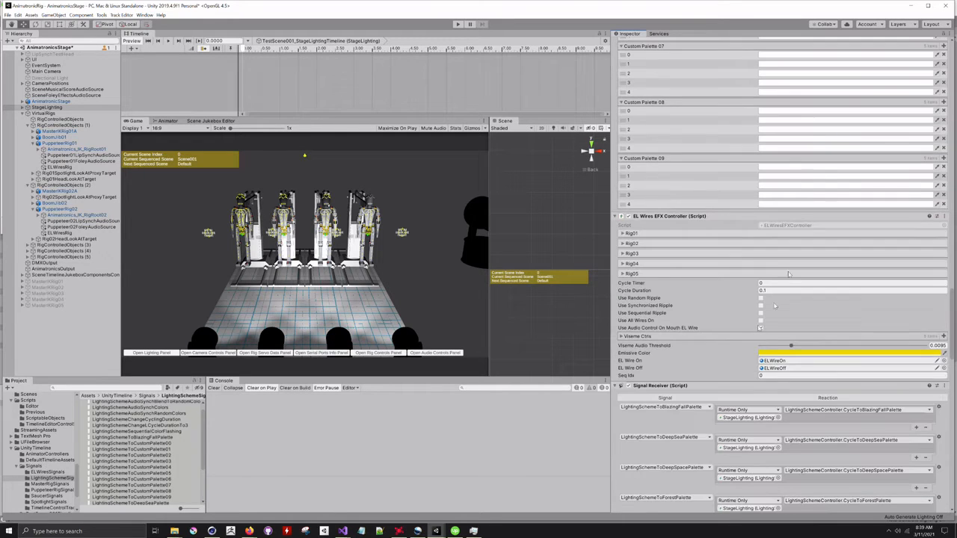
{"action": "left_click", "coordinate": [624, 234]}
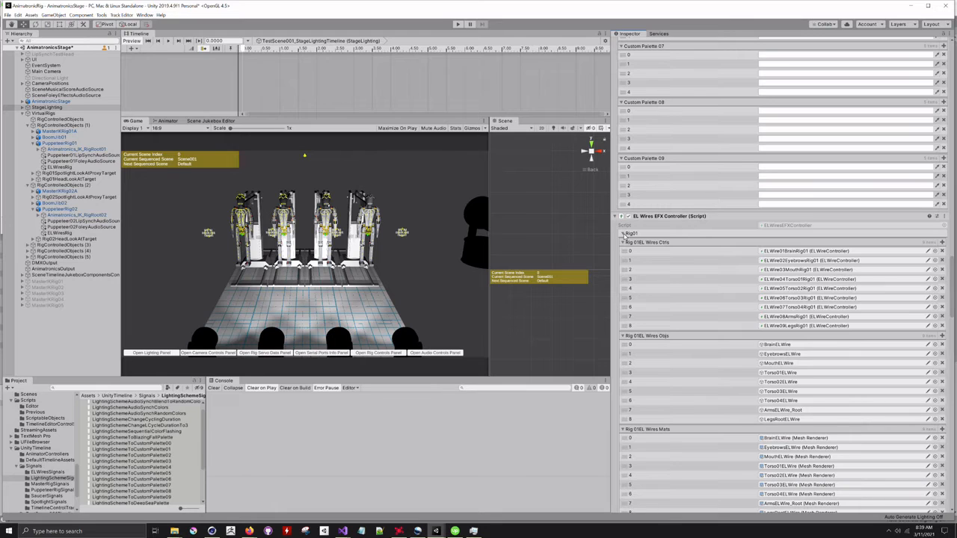
{"action": "left_click", "coordinate": [624, 233]}
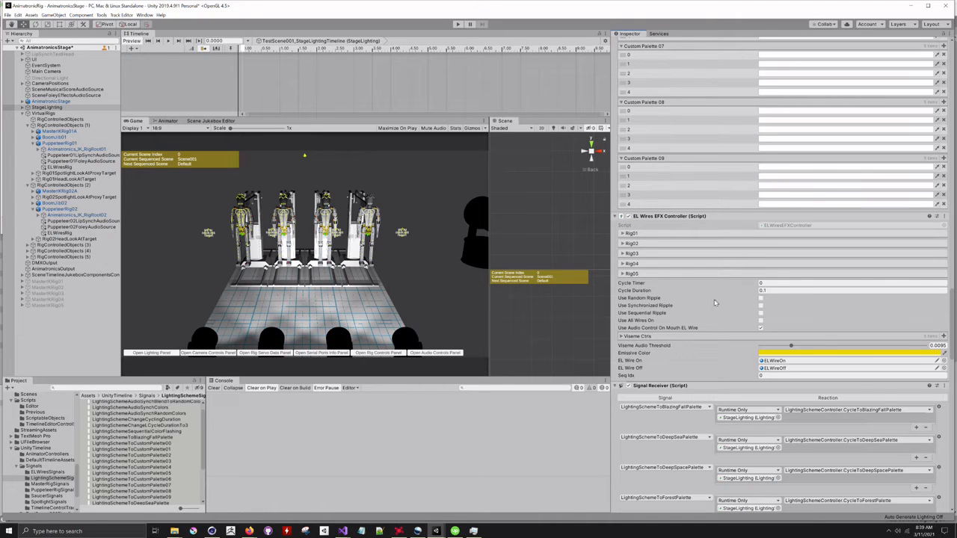
{"action": "left_click", "coordinate": [761, 329]}
{"action": "left_click", "coordinate": [621, 337]}
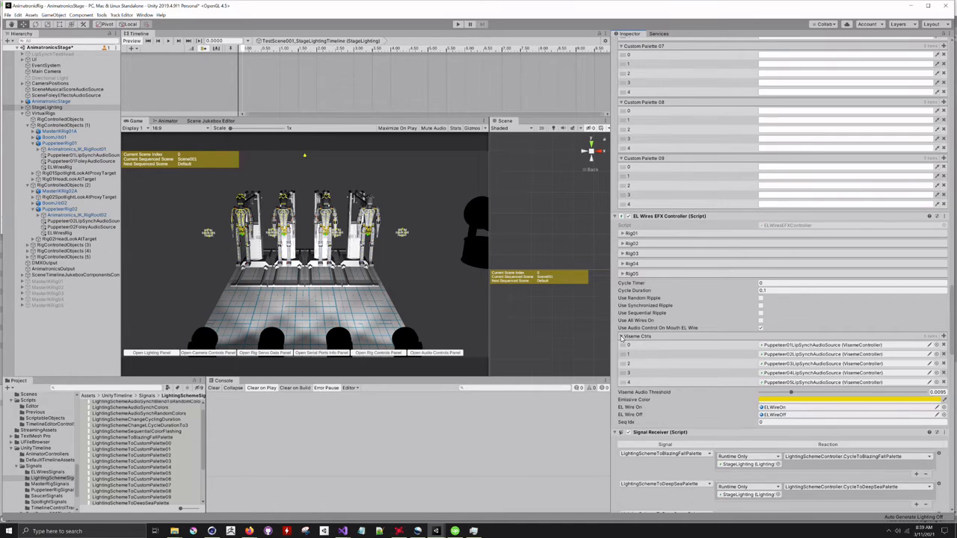
{"action": "left_click", "coordinate": [622, 337]}
{"action": "left_click", "coordinate": [621, 337]}
{"action": "left_click", "coordinate": [876, 346]}
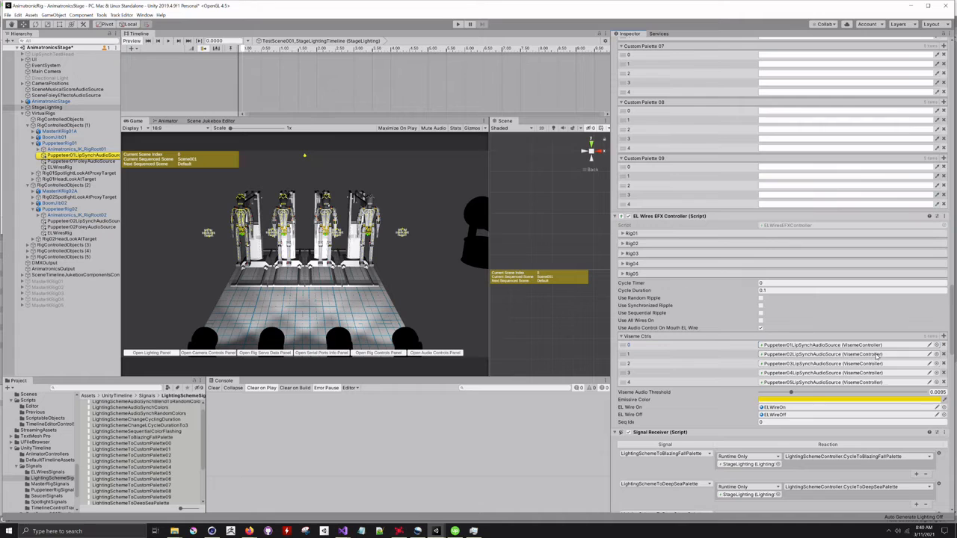
{"action": "left_click", "coordinate": [873, 364]}
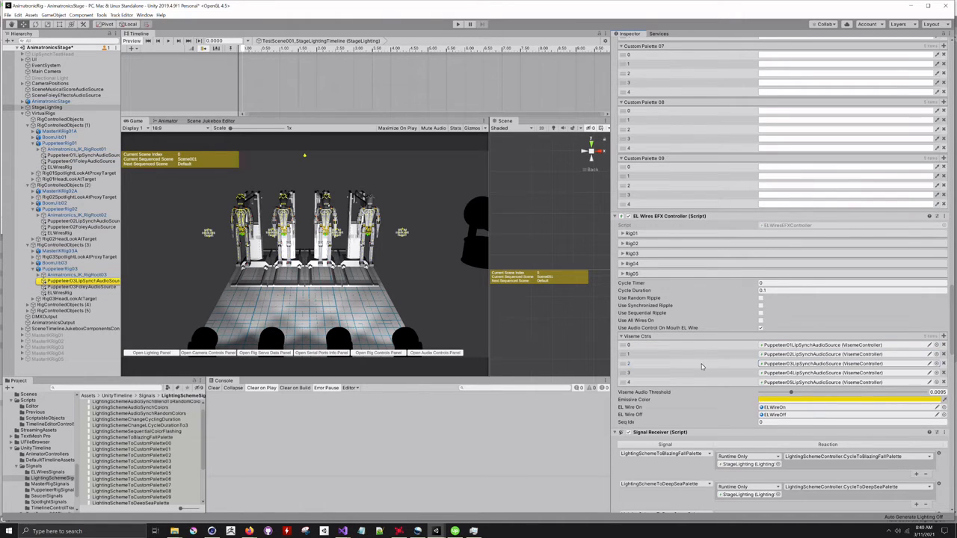
Step: Review StageLighting's Signal Receiver, covering every lighting scheme, EL wire and spotlight signal with its reaction, down to the Playable Director
{"action": "scroll", "coordinate": [700, 361], "scroll_direction": "down", "scroll_amount": 4}
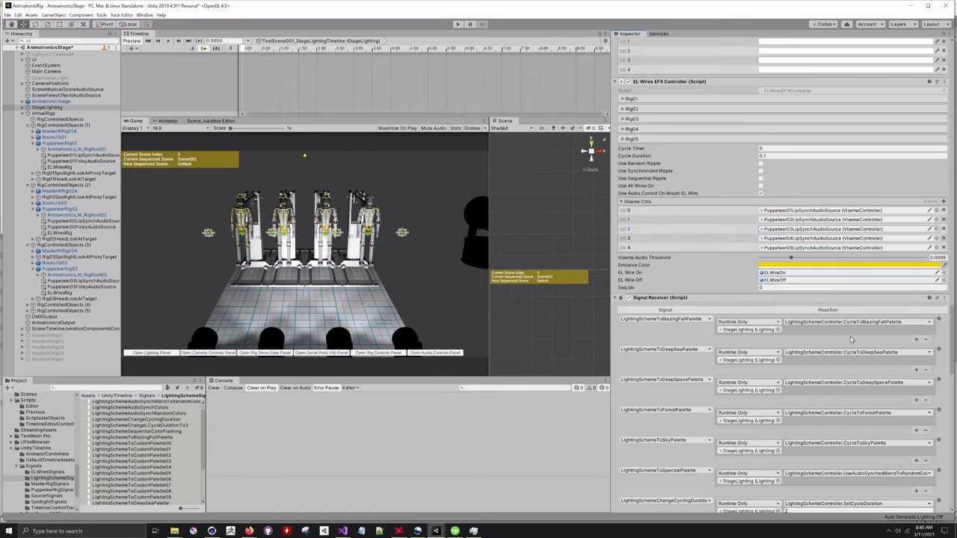
{"action": "scroll", "coordinate": [828, 329], "scroll_direction": "down", "scroll_amount": 3}
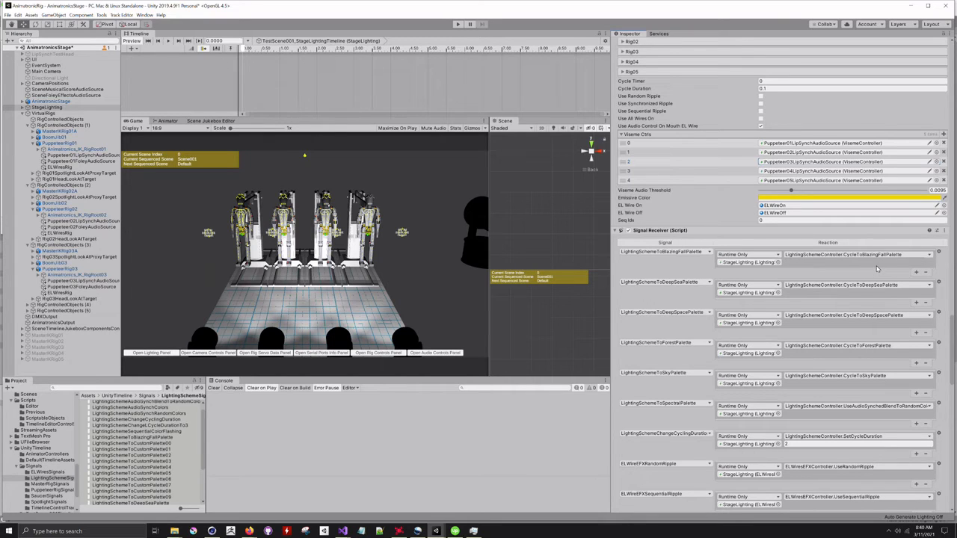
{"action": "scroll", "coordinate": [876, 269], "scroll_direction": "down", "scroll_amount": 3}
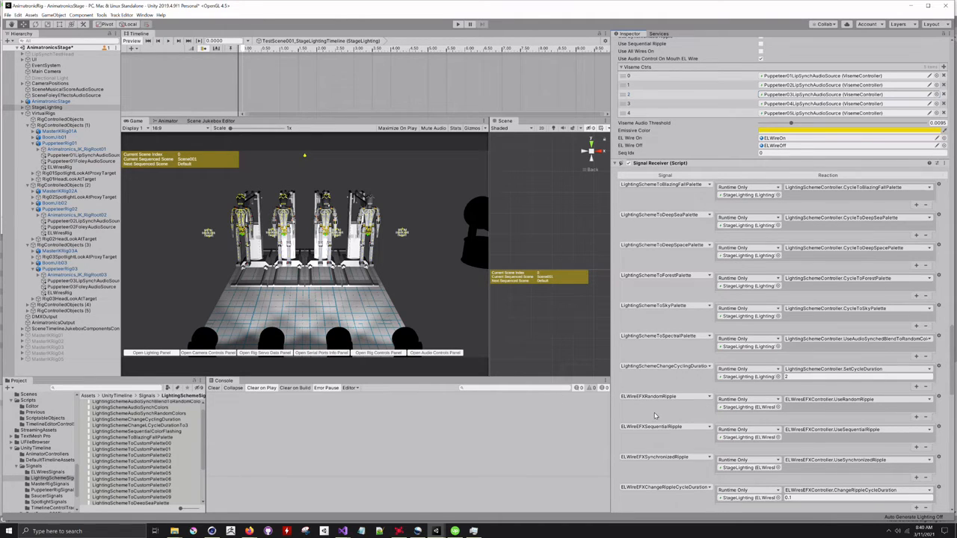
{"action": "scroll", "coordinate": [654, 415], "scroll_direction": "down", "scroll_amount": 6}
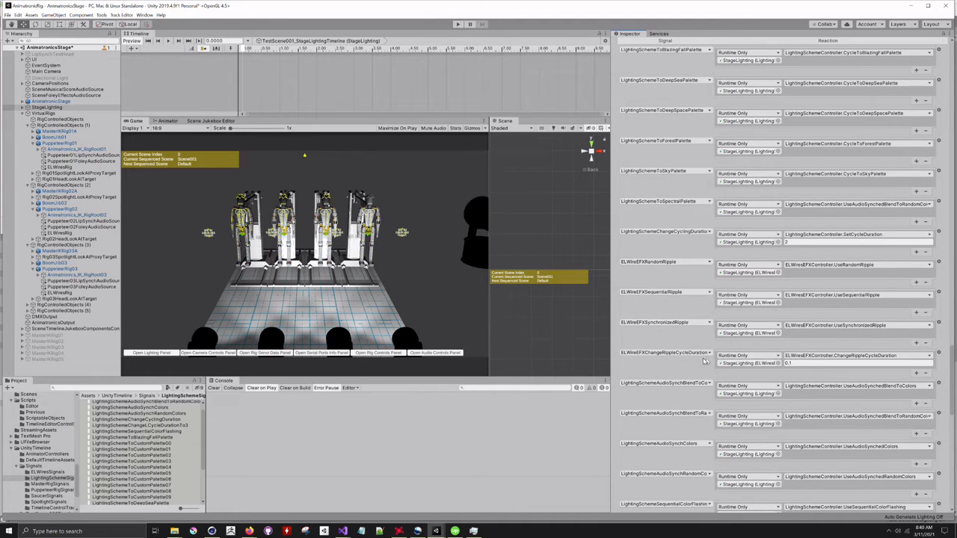
{"action": "scroll", "coordinate": [698, 378], "scroll_direction": "down", "scroll_amount": 6}
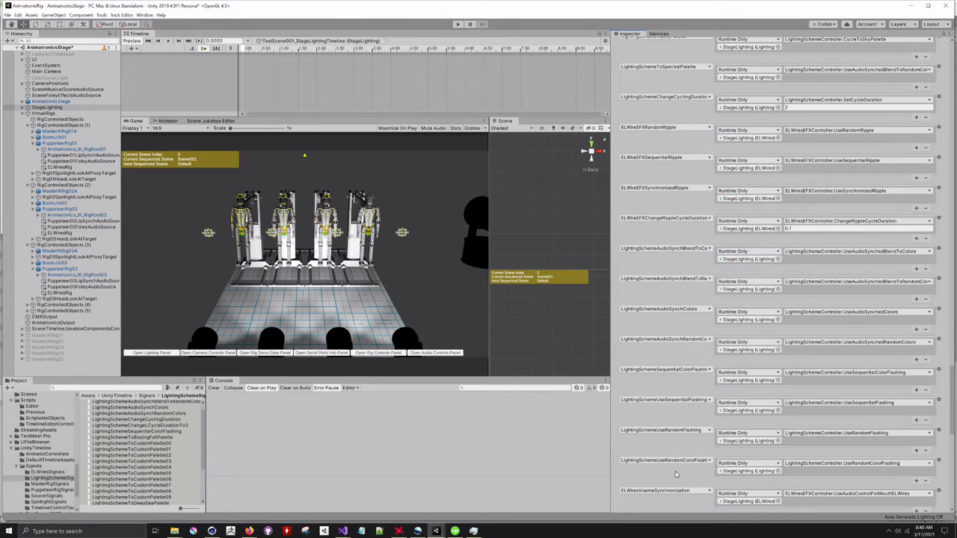
{"action": "scroll", "coordinate": [676, 472], "scroll_direction": "down", "scroll_amount": 15}
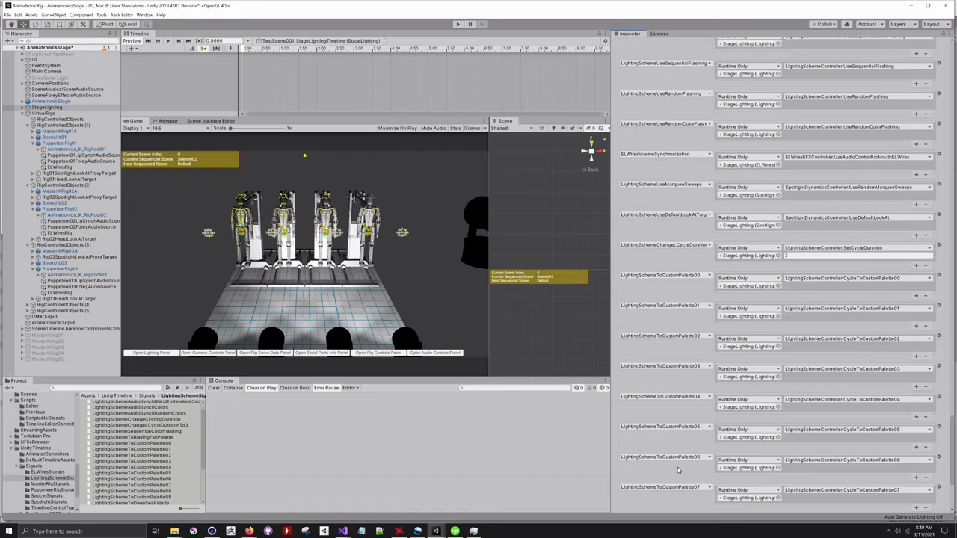
{"action": "scroll", "coordinate": [678, 469], "scroll_direction": "down", "scroll_amount": 6}
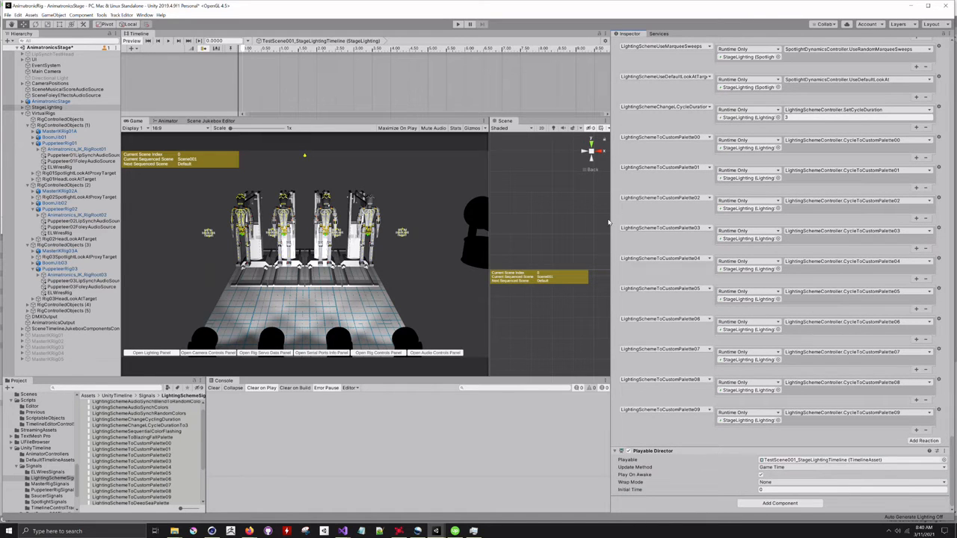
Step: Narrow the Inspector to enlarge the Timeline and Game views, and view the signals available for the LightingSchemeToCustomPalette02 reaction without changing it
{"action": "left_click_drag", "start_coordinate": [613, 222], "coordinate": [781, 237]}
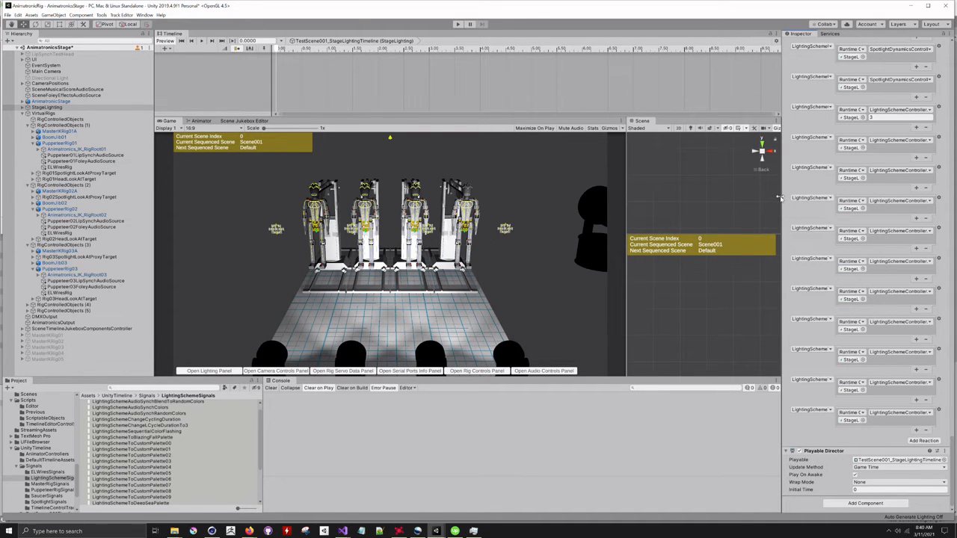
{"action": "left_click_drag", "start_coordinate": [779, 198], "coordinate": [757, 201]}
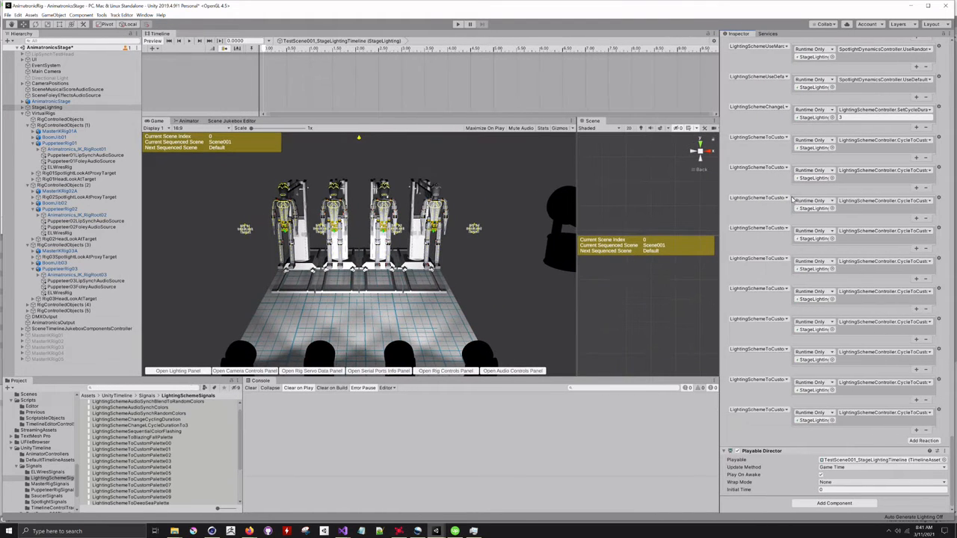
{"action": "left_click", "coordinate": [784, 198]}
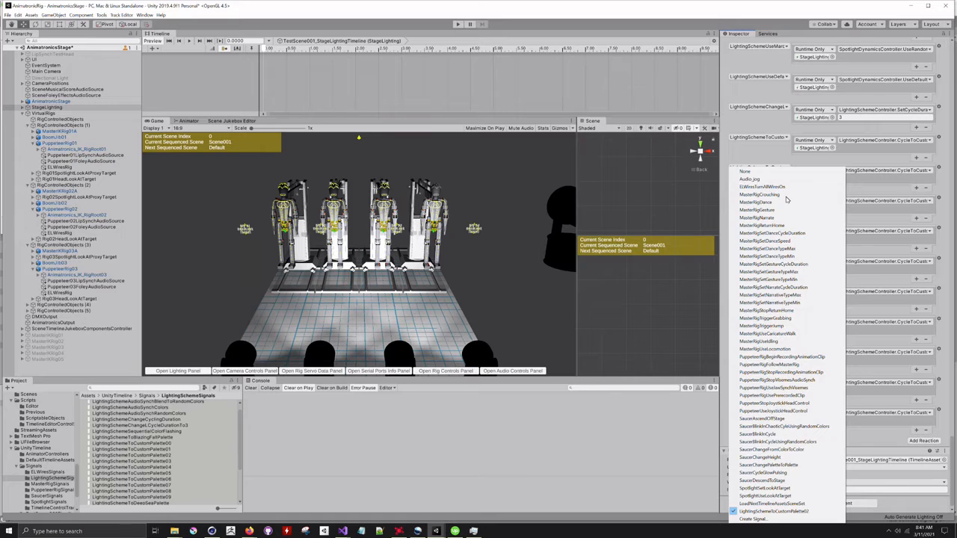
{"action": "left_click", "coordinate": [790, 17]}
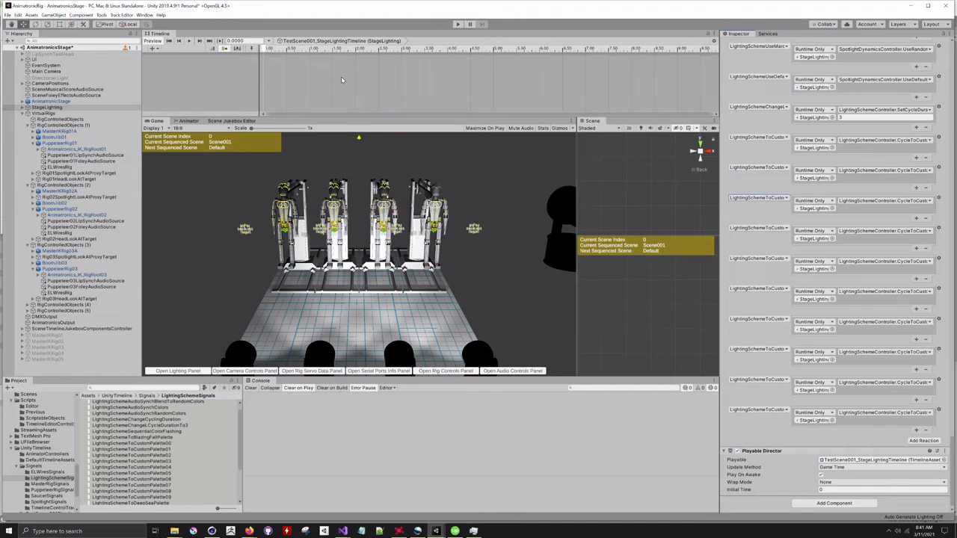
Step: Run the scene briefly to check the stage lighting before any signals are added, and stop it
{"action": "left_click", "coordinate": [457, 25]}
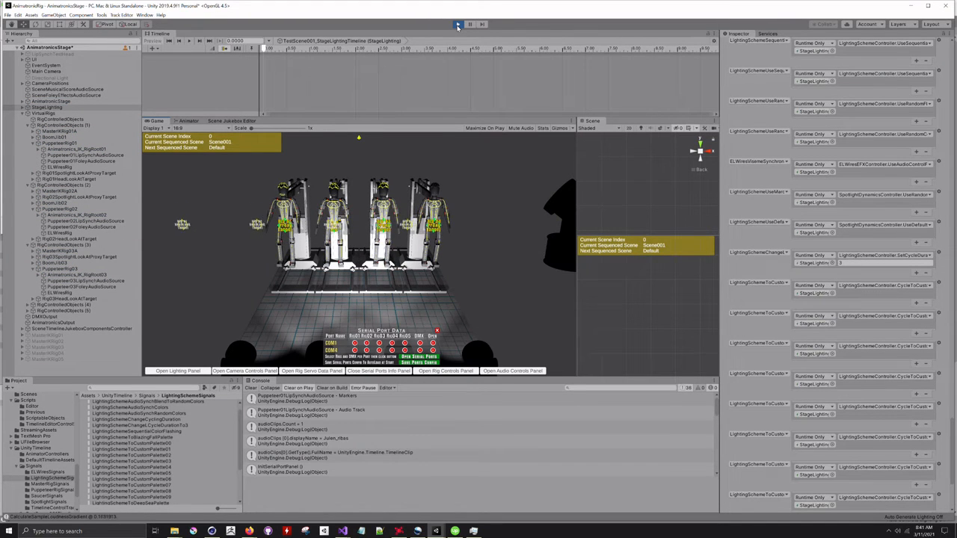
{"action": "left_click", "coordinate": [458, 24]}
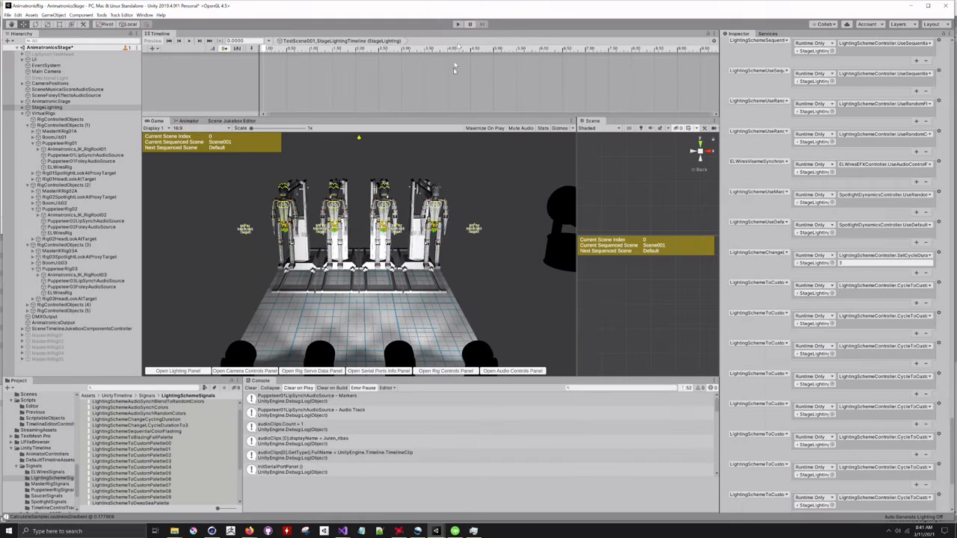
Step: Add a Signal Track to the StageLighting timeline with a signal emitter at about 0.033 s that emits LightingSchemeUseMarqueeSweeps
{"action": "right_click", "coordinate": [196, 58]}
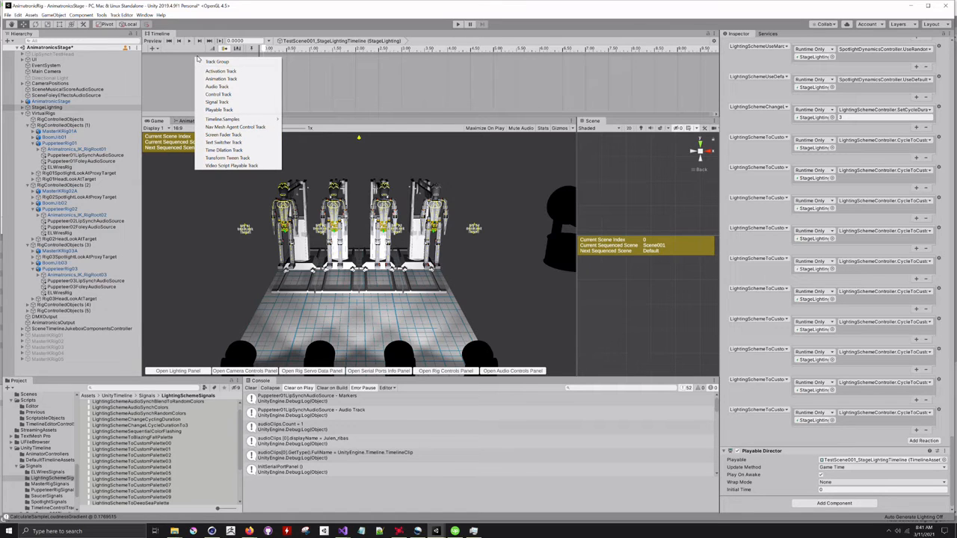
{"action": "left_click", "coordinate": [216, 102]}
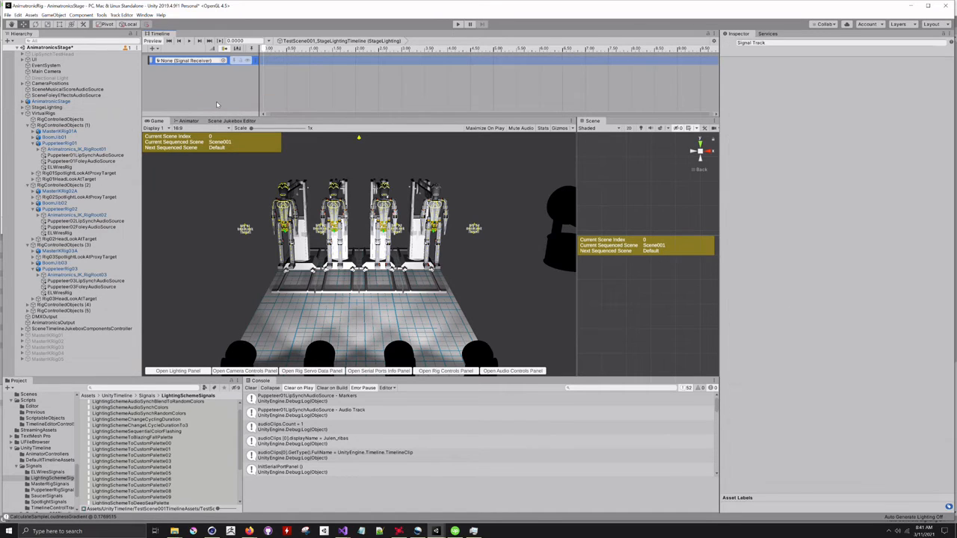
{"action": "right_click", "coordinate": [266, 64]}
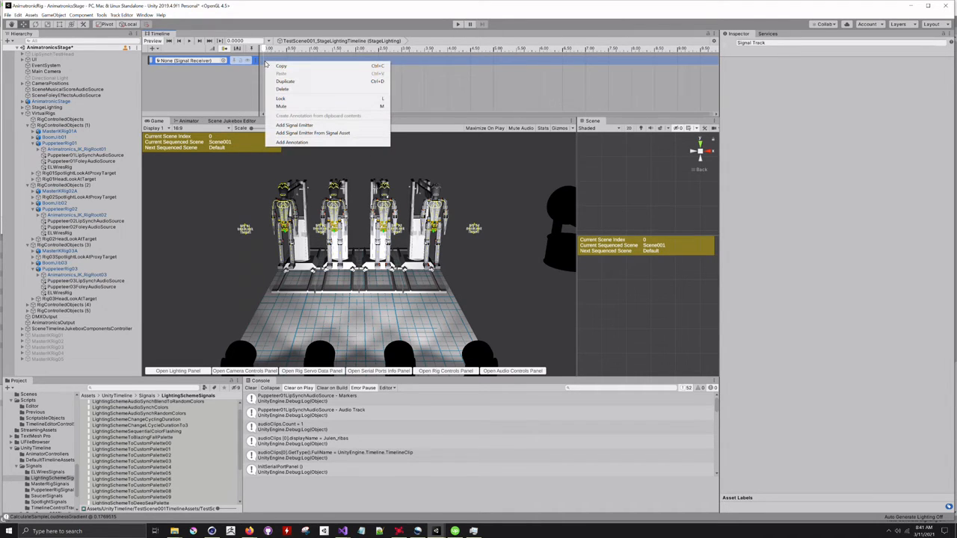
{"action": "left_click", "coordinate": [278, 132]}
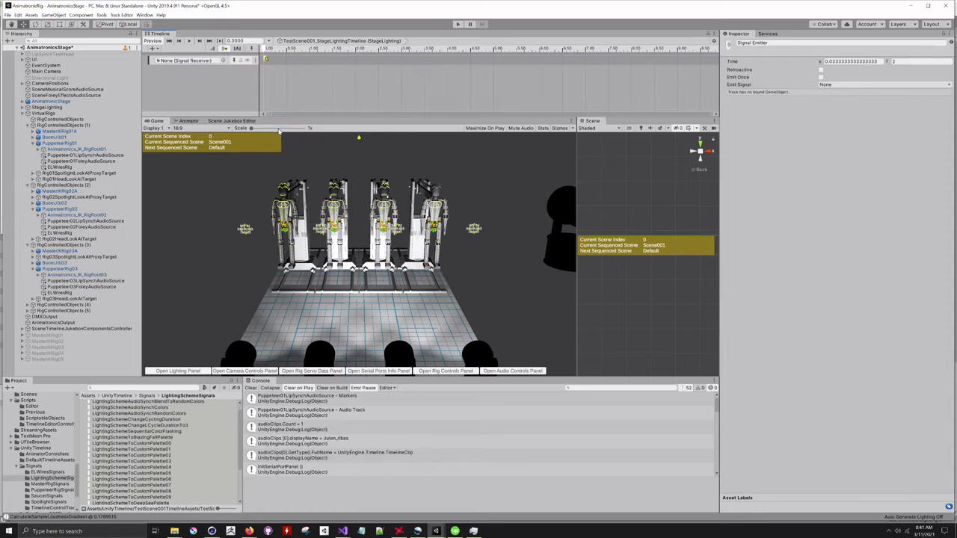
{"action": "left_click", "coordinate": [918, 88]}
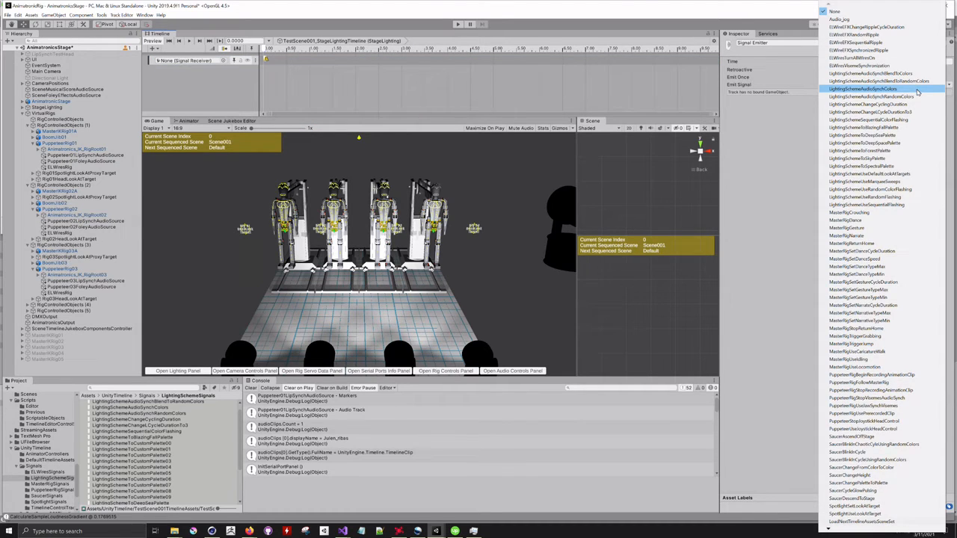
{"action": "left_click", "coordinate": [904, 183]}
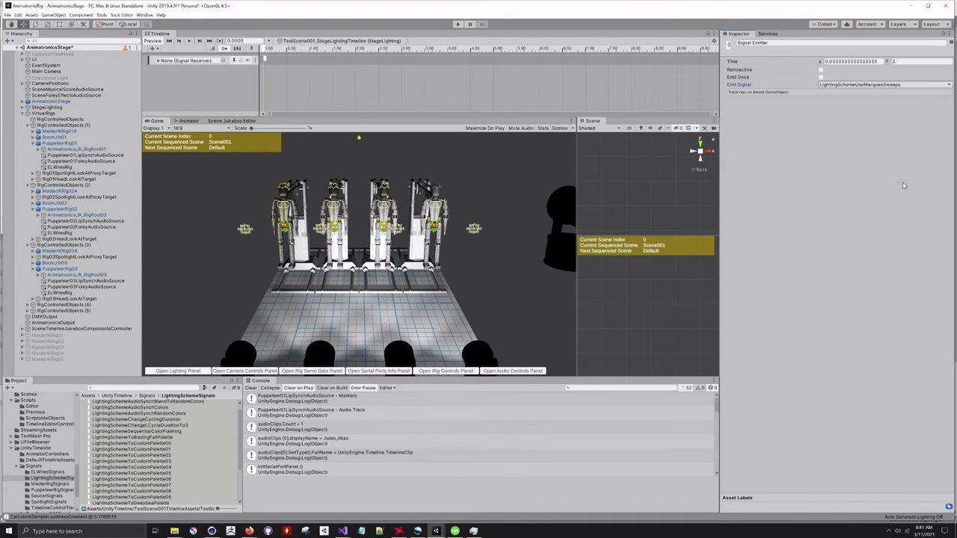
Step: Play the scene to test the marquee sweeps signal emitter on the StageLighting timeline, and stop the run
{"action": "left_click", "coordinate": [442, 25]}
{"action": "left_click", "coordinate": [457, 26]}
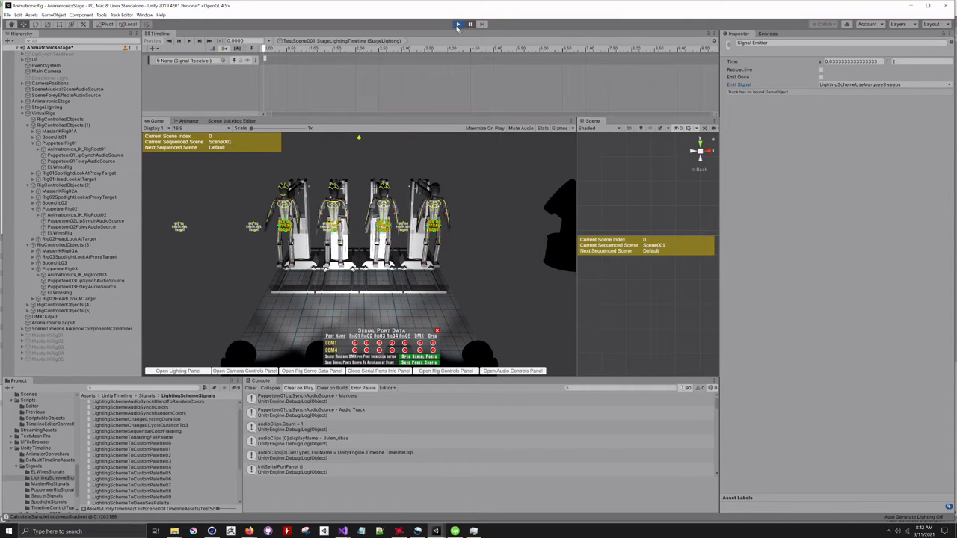
{"action": "left_click", "coordinate": [457, 25]}
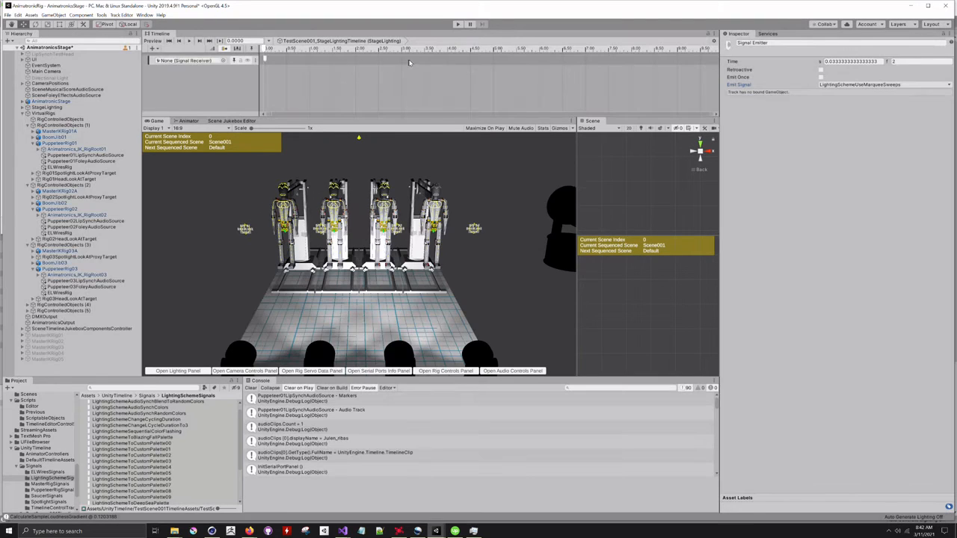
Step: Add a signal emitter at 3.25 s that emits LightingSchemeToBlazingFallPalette to the signal track, and run the scene briefly to test it
{"action": "right_click", "coordinate": [412, 59]}
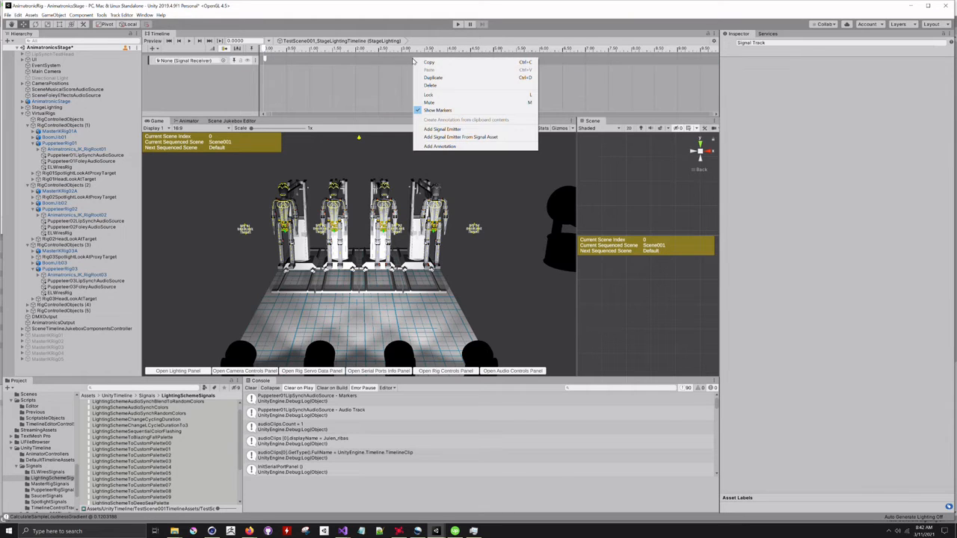
{"action": "left_click", "coordinate": [452, 131]}
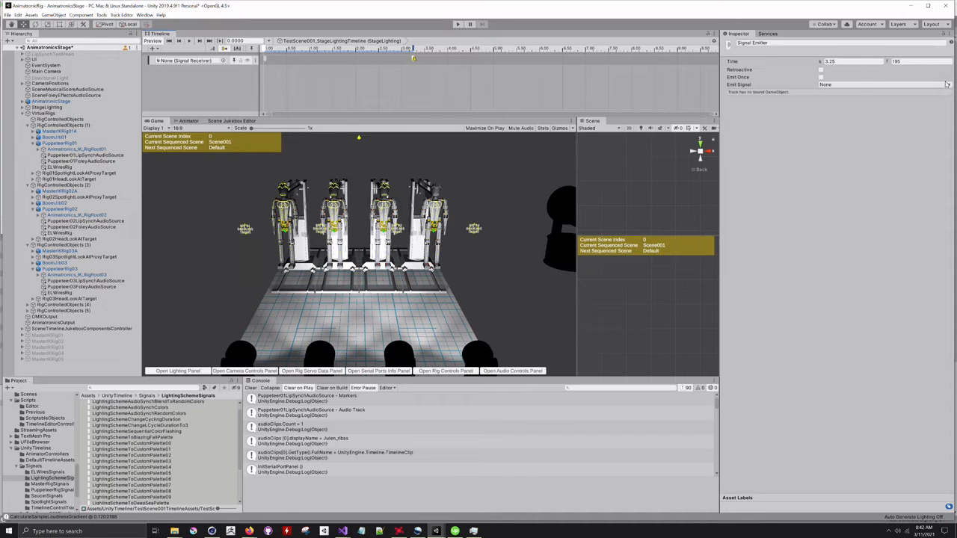
{"action": "left_click", "coordinate": [947, 85]}
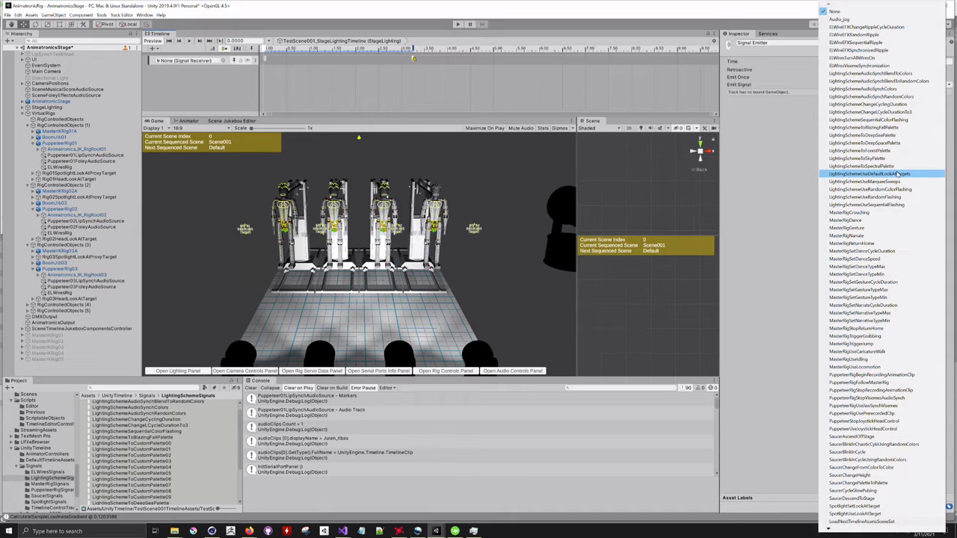
{"action": "left_click", "coordinate": [888, 132]}
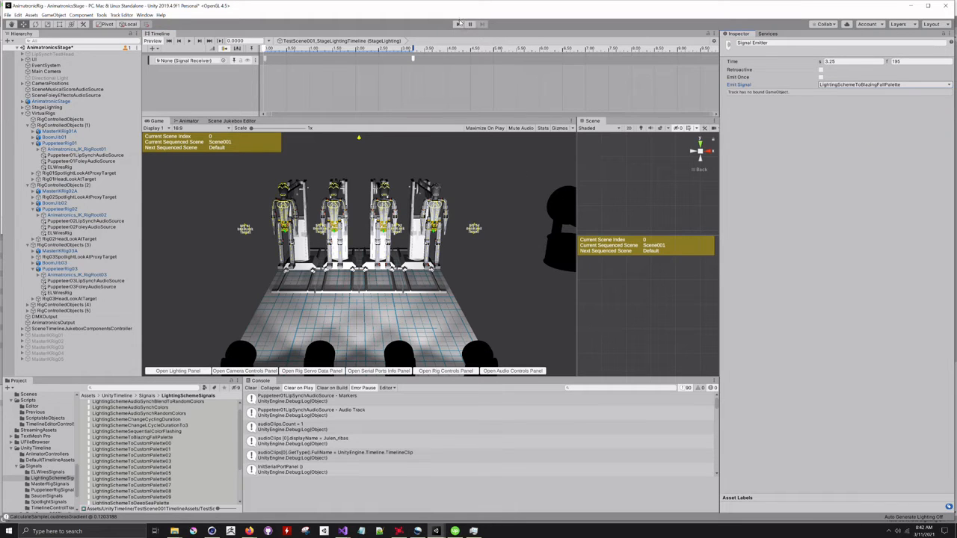
{"action": "left_click", "coordinate": [459, 25]}
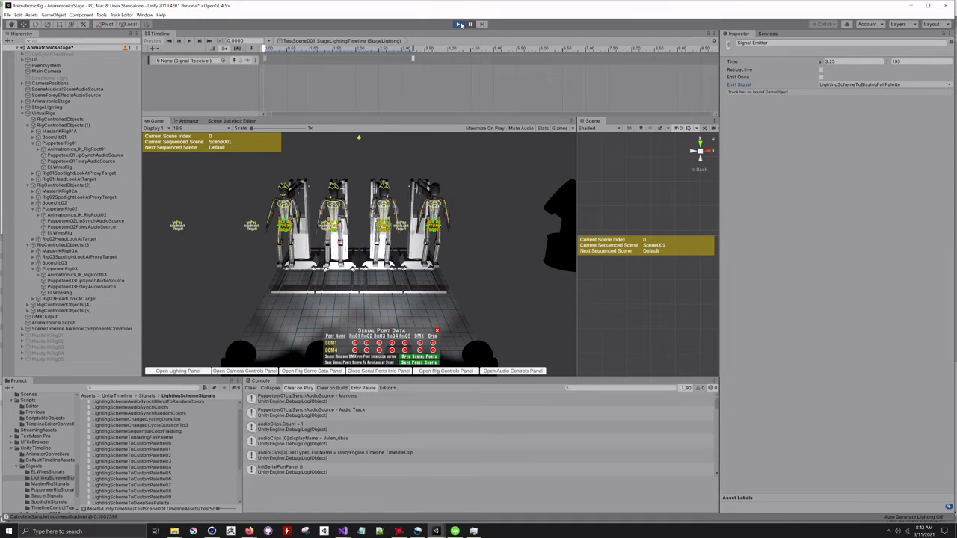
{"action": "left_click", "coordinate": [458, 24]}
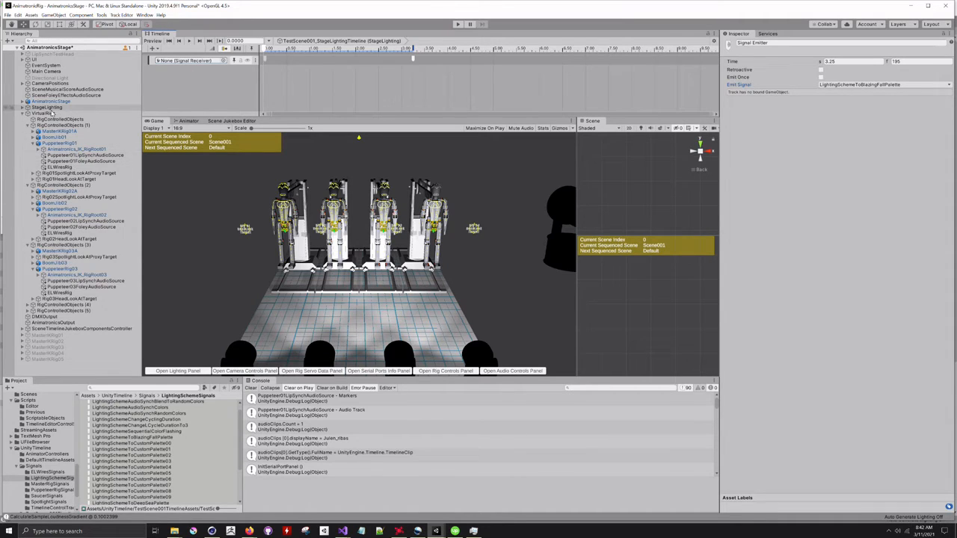
Step: Bind the StageLighting object's Signal Receiver to the signal track, and run the scene to test the lighting signals
{"action": "left_click", "coordinate": [49, 108]}
{"action": "left_click_drag", "start_coordinate": [49, 110], "coordinate": [191, 66]}
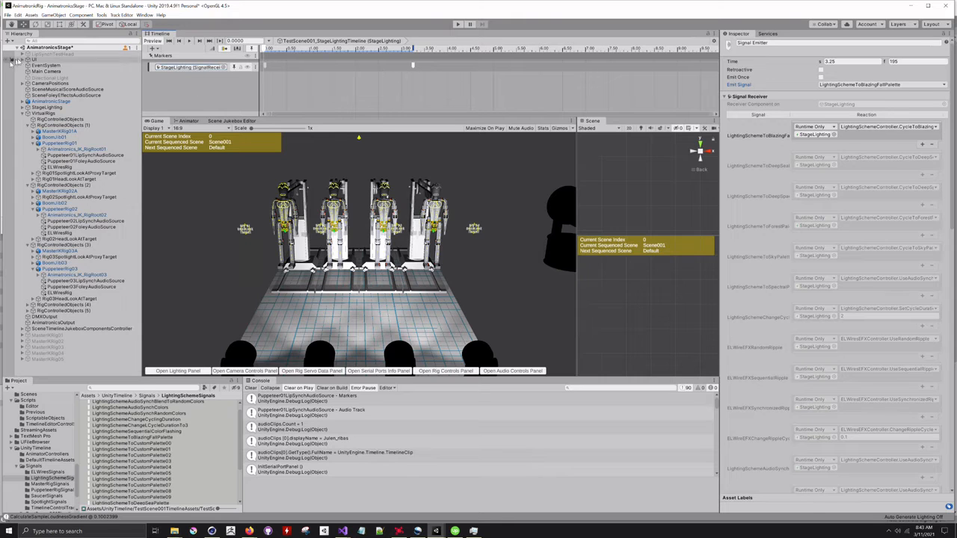
{"action": "left_click", "coordinate": [460, 25]}
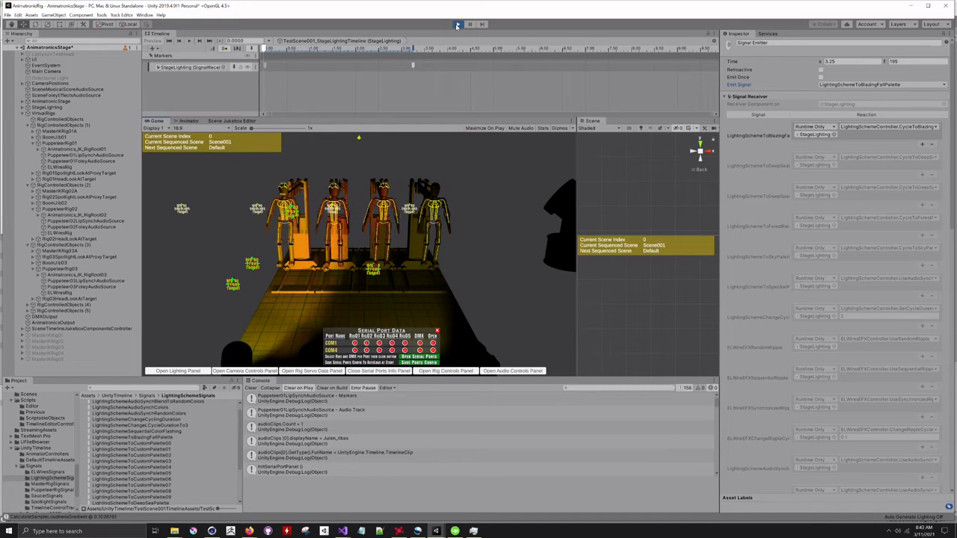
{"action": "left_click", "coordinate": [458, 25]}
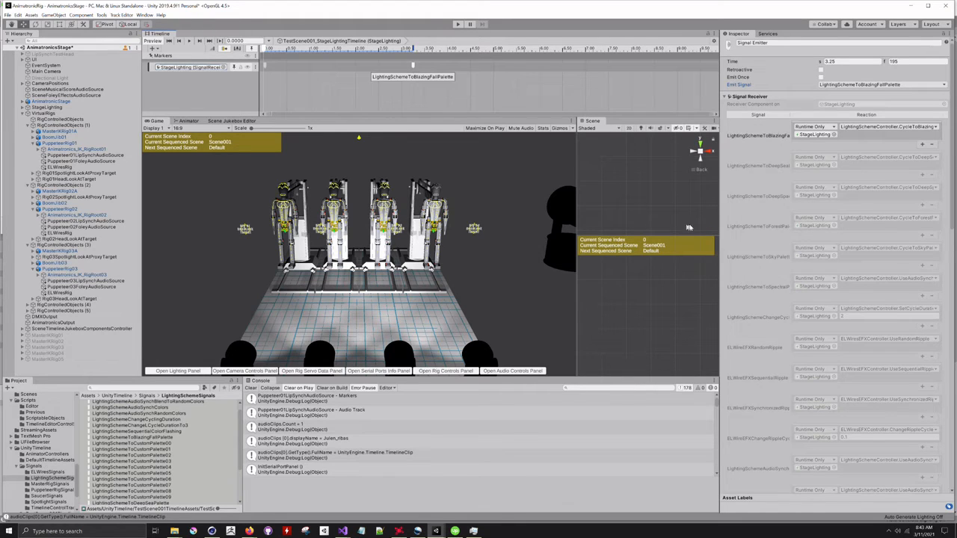
Step: Add a signal emitter at about 6.417 s on the StageLighting signal track that emits LightingSchemeSequentialColorFlashing
{"action": "left_click", "coordinate": [558, 66]}
{"action": "right_click", "coordinate": [559, 67]}
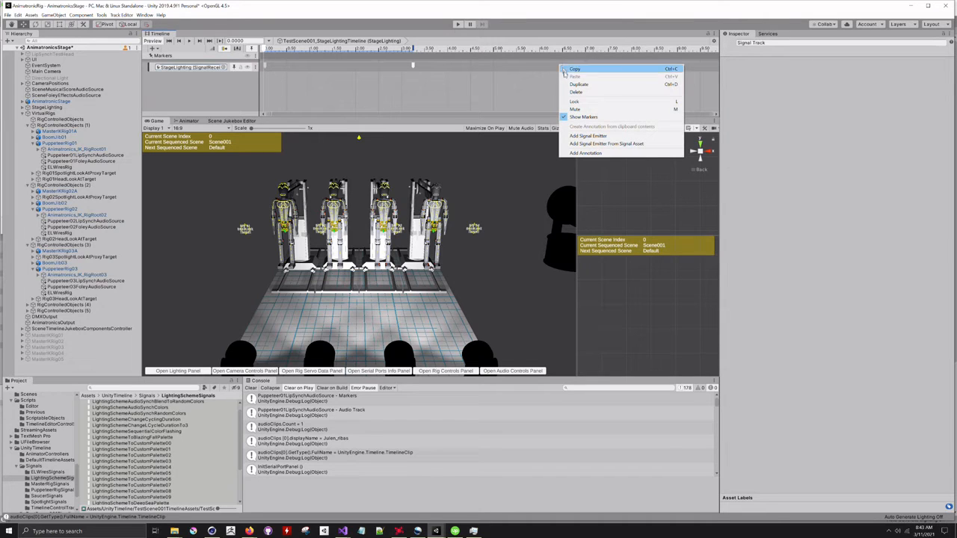
{"action": "left_click", "coordinate": [578, 139]}
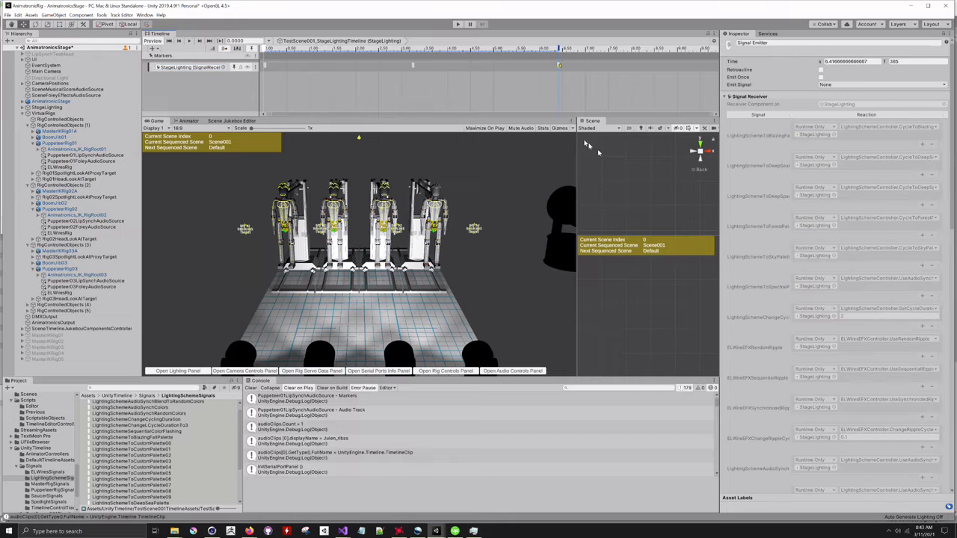
{"action": "left_click", "coordinate": [913, 85]}
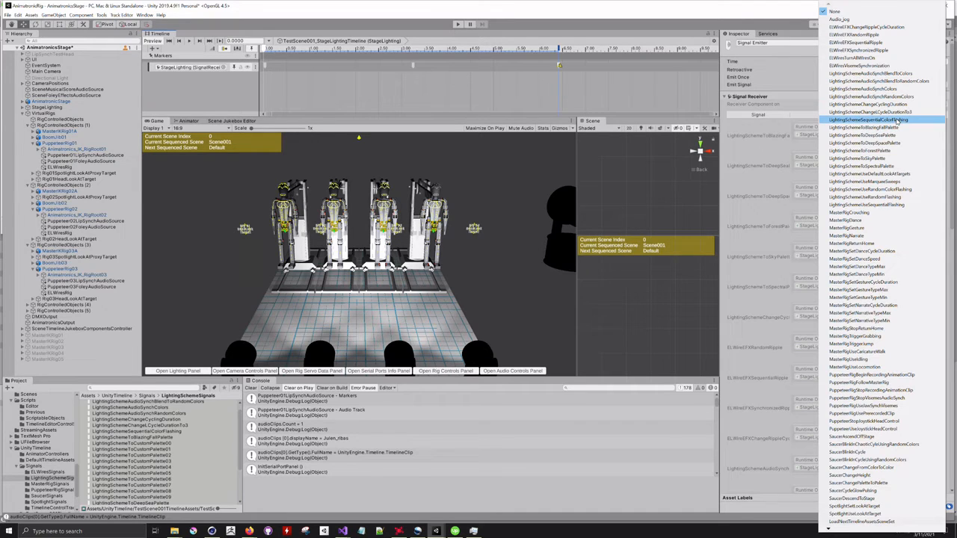
{"action": "left_click", "coordinate": [896, 120]}
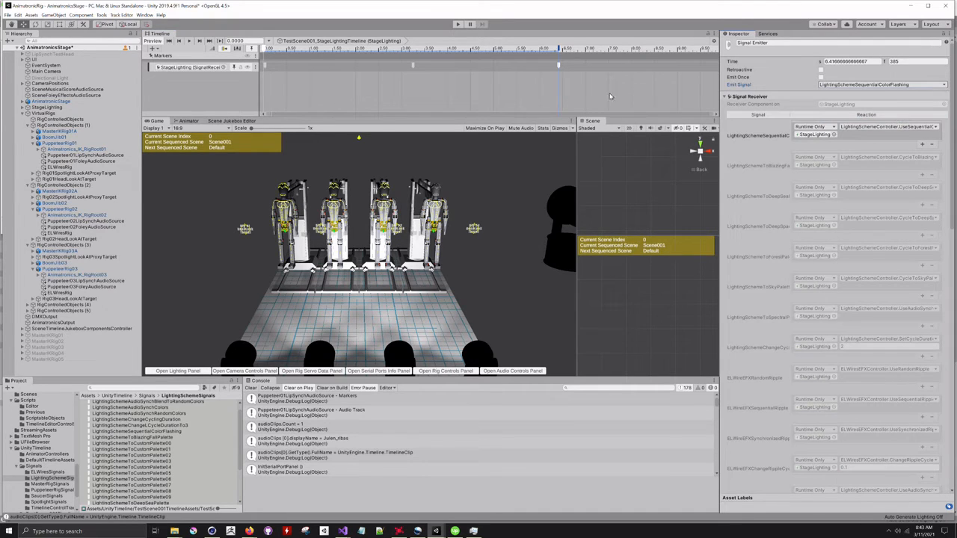
Step: Add a signal emitter at about 9.483 s on the StageLighting signal track that emits LightingSchemeToSpectralPalette
{"action": "left_click", "coordinate": [700, 67]}
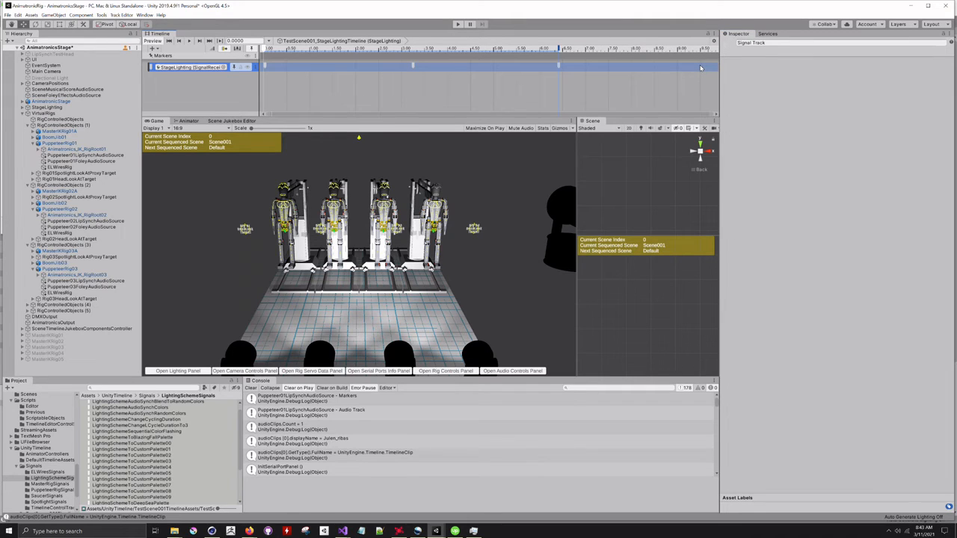
{"action": "right_click", "coordinate": [700, 68]}
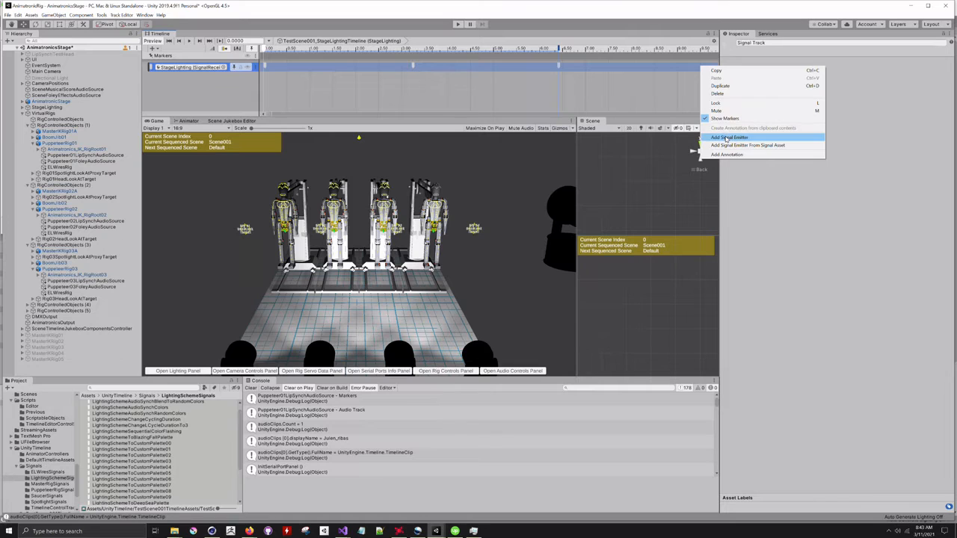
{"action": "left_click", "coordinate": [725, 138]}
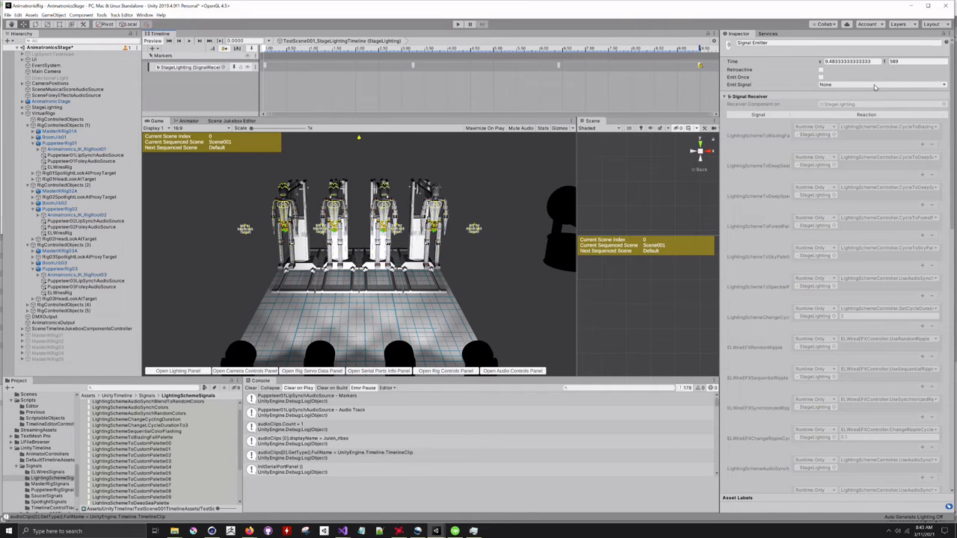
{"action": "left_click", "coordinate": [874, 84]}
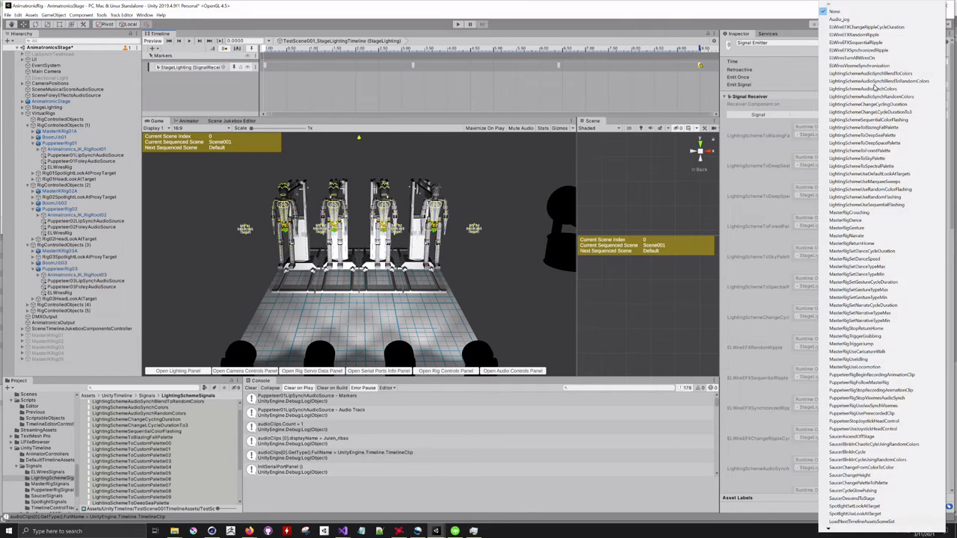
{"action": "left_click", "coordinate": [873, 167]}
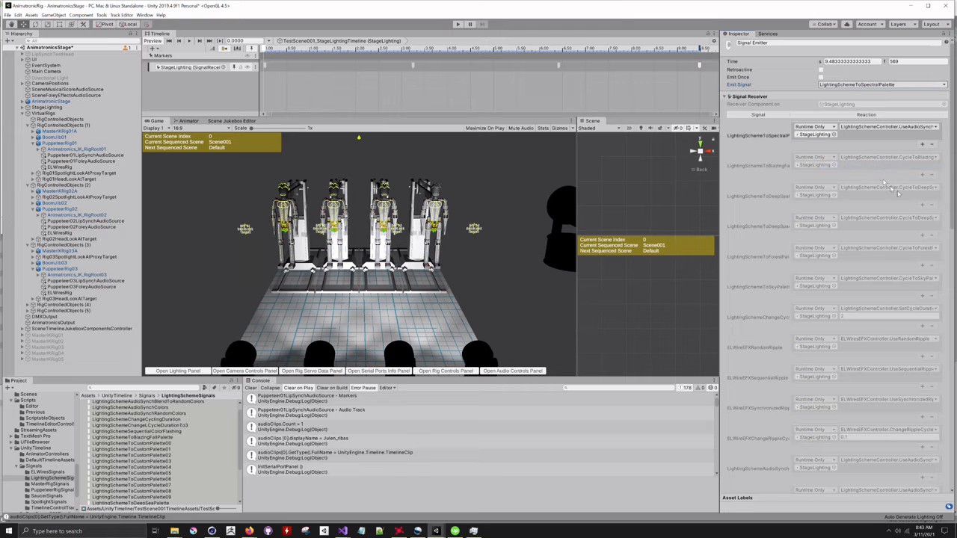
Step: Play the scene to test the full sequence of lighting signals on the StageLighting timeline, and stop the run
{"action": "left_click", "coordinate": [458, 25]}
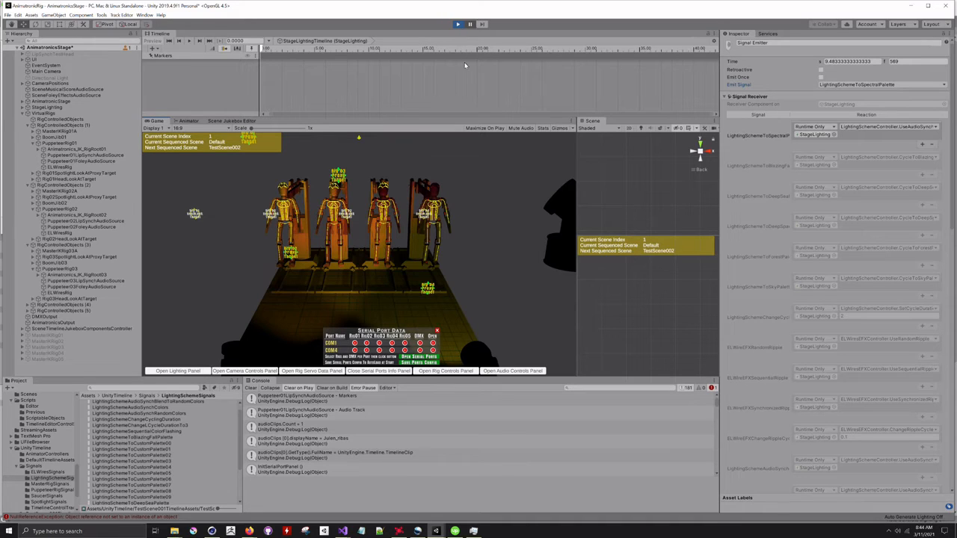
{"action": "left_click", "coordinate": [458, 24]}
{"action": "left_click", "coordinate": [458, 25]}
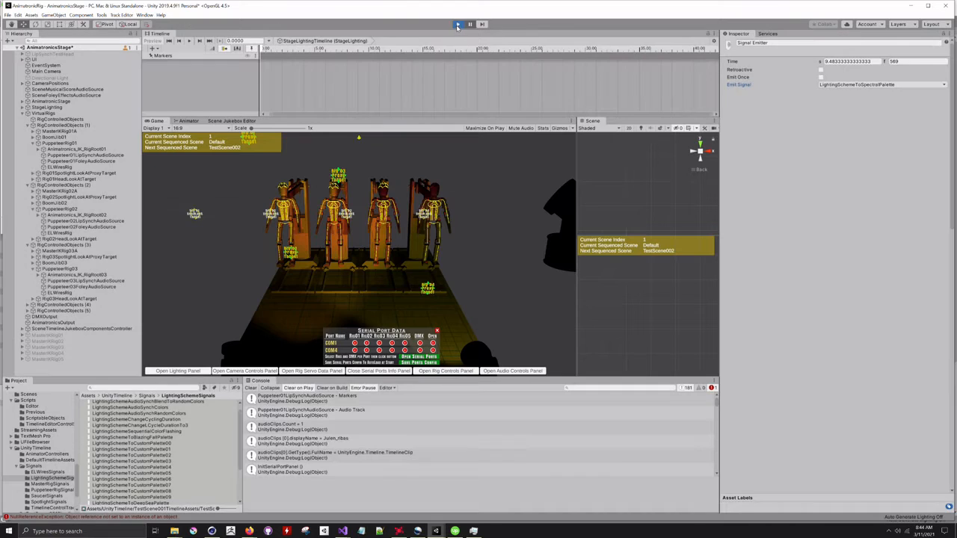
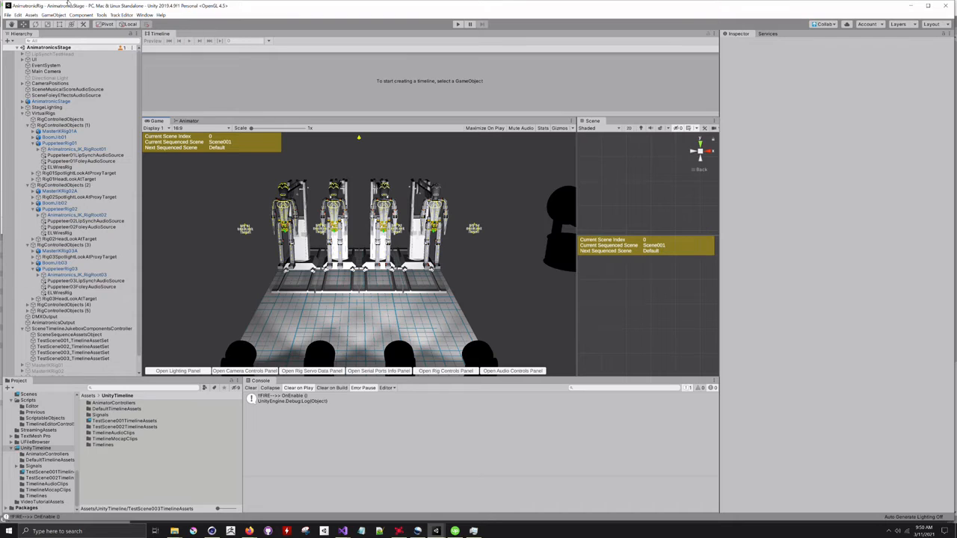
Step: Create a new scene timeline assets set named TestScene003 with the Scene Timeline Assets tool
{"action": "left_click", "coordinate": [120, 15]}
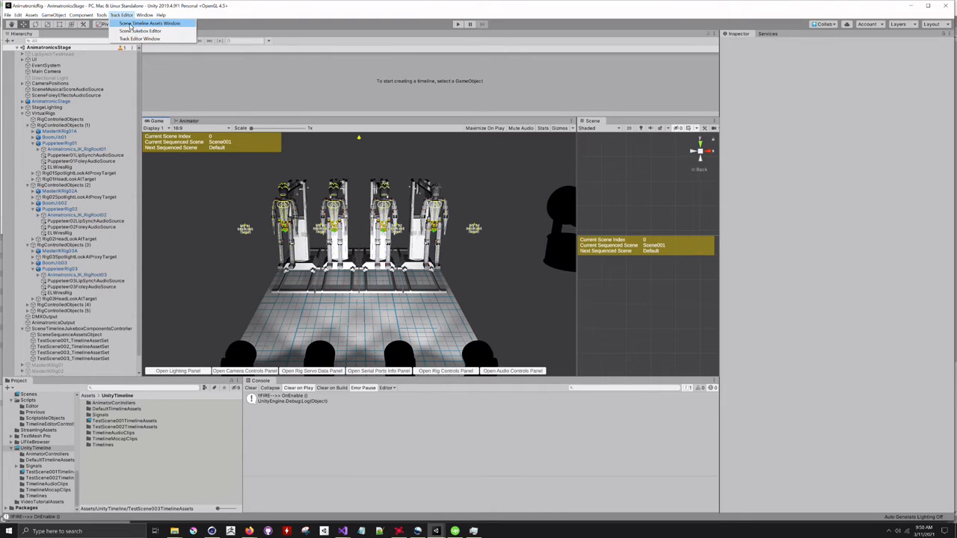
{"action": "left_click", "coordinate": [132, 25]}
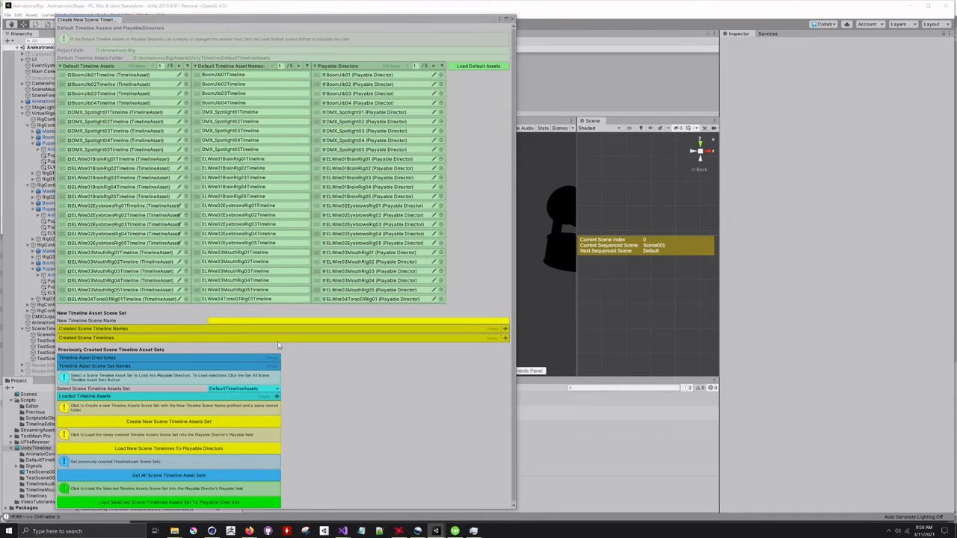
{"action": "left_click", "coordinate": [234, 322]}
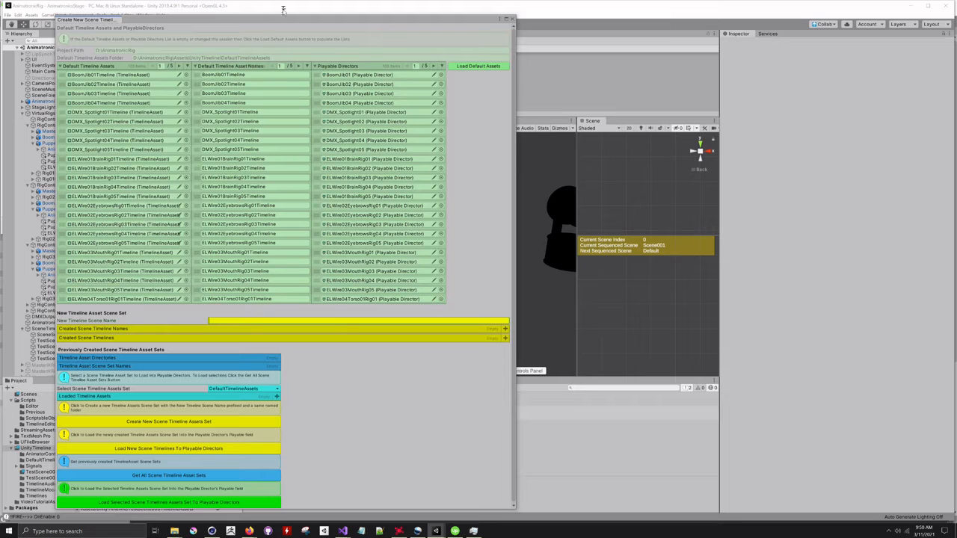
{"action": "left_click_drag", "start_coordinate": [280, 21], "coordinate": [477, 6]}
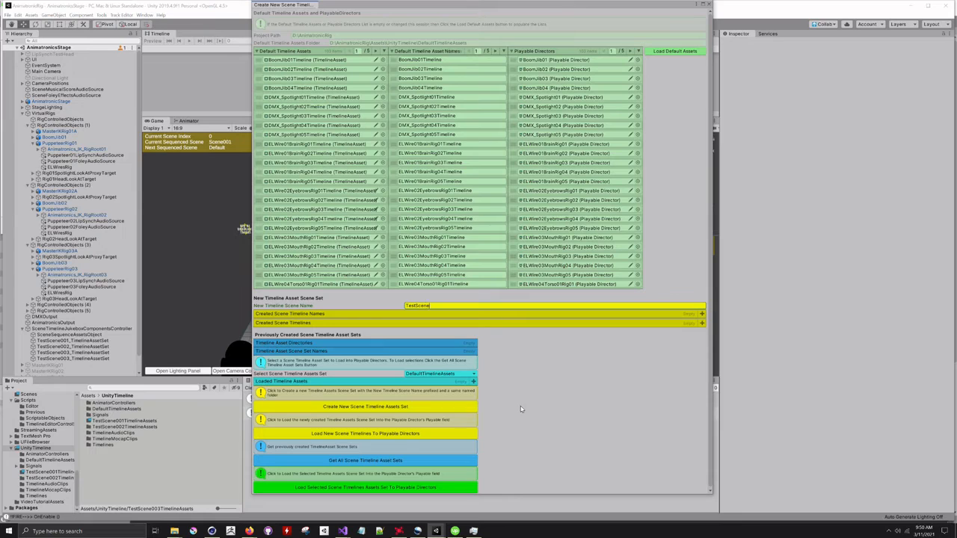
{"action": "type", "text": "003"}
{"action": "left_click", "coordinate": [435, 407]}
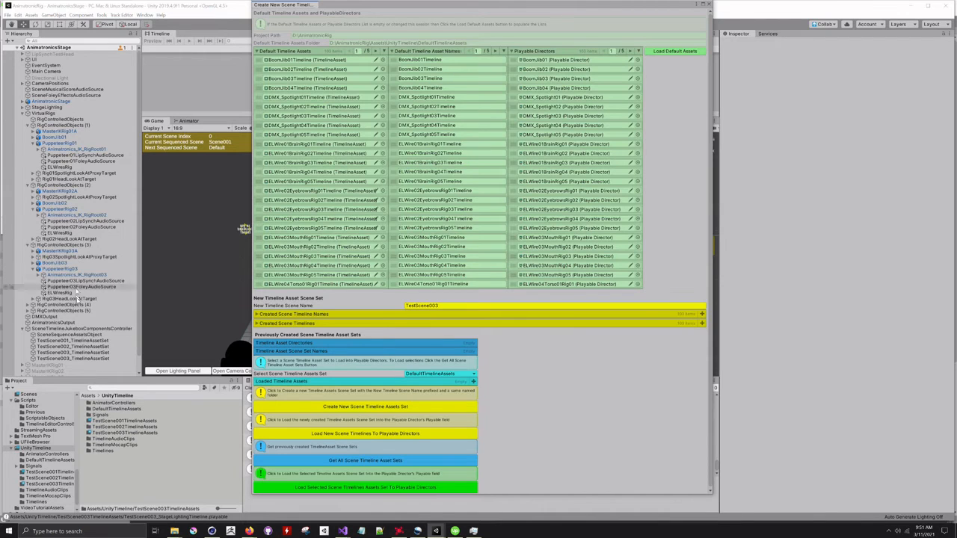
Step: Inspect SceneTimelineJukeboxComponentsController and load the new TestScene003 timelines into the playable directors
{"action": "left_click", "coordinate": [82, 330]}
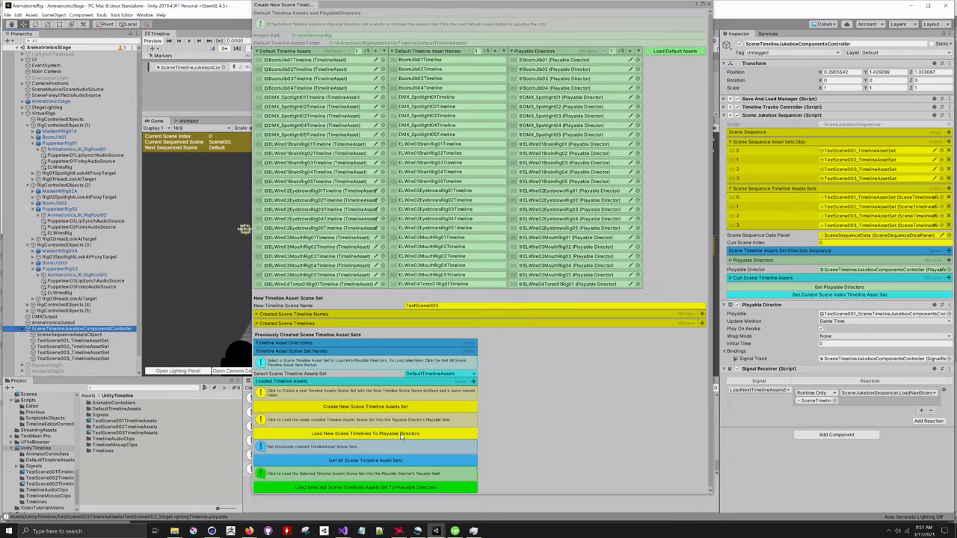
{"action": "left_click", "coordinate": [400, 435]}
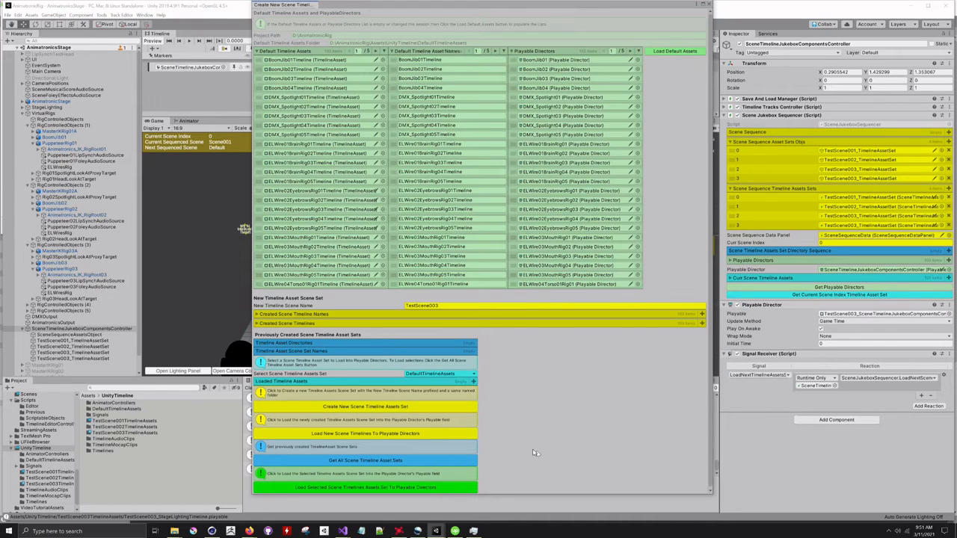
Step: Retrieve all scene timeline asset sets, load the DefaultTimelineAssets set into the playable directors, and collapse the loaded assets list after viewing it
{"action": "left_click", "coordinate": [434, 460]}
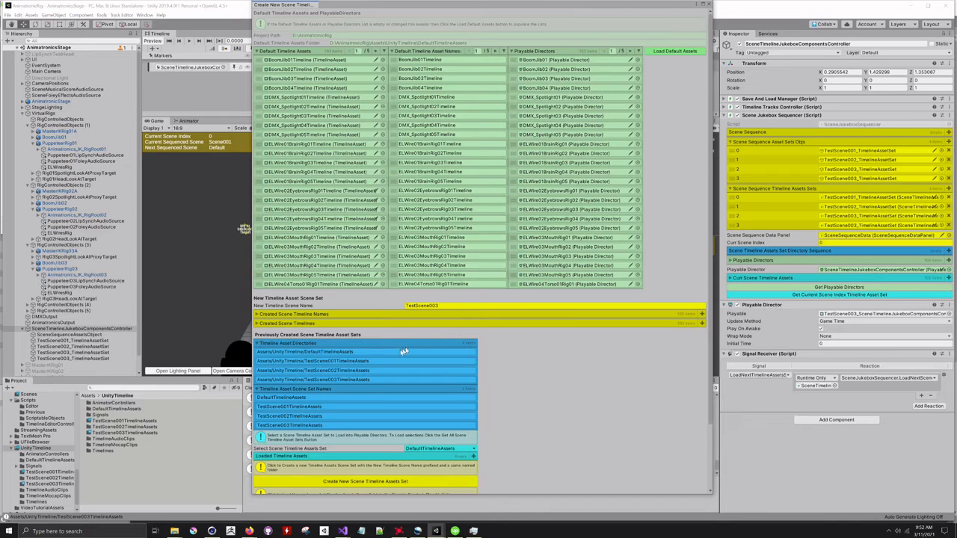
{"action": "scroll", "coordinate": [573, 447], "scroll_direction": "down", "scroll_amount": 3}
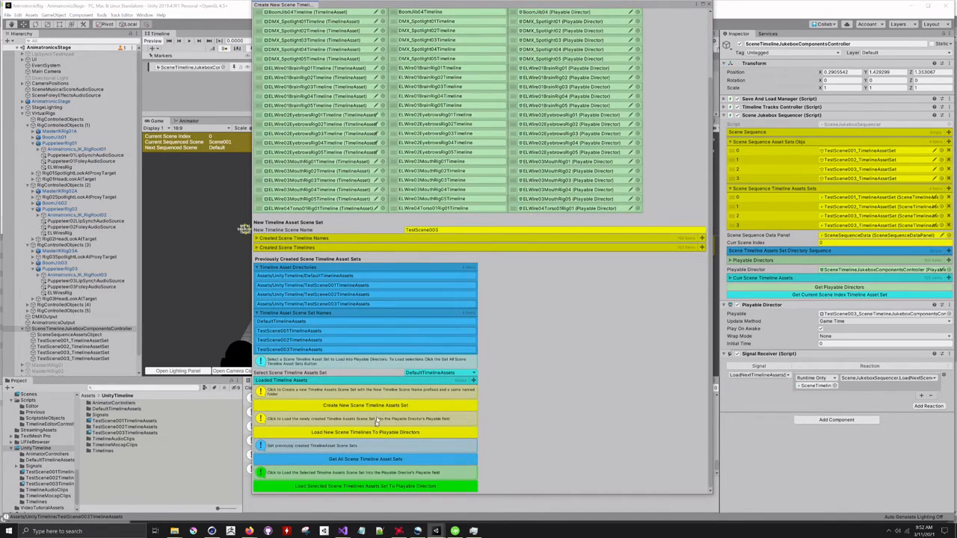
{"action": "left_click", "coordinate": [472, 373]}
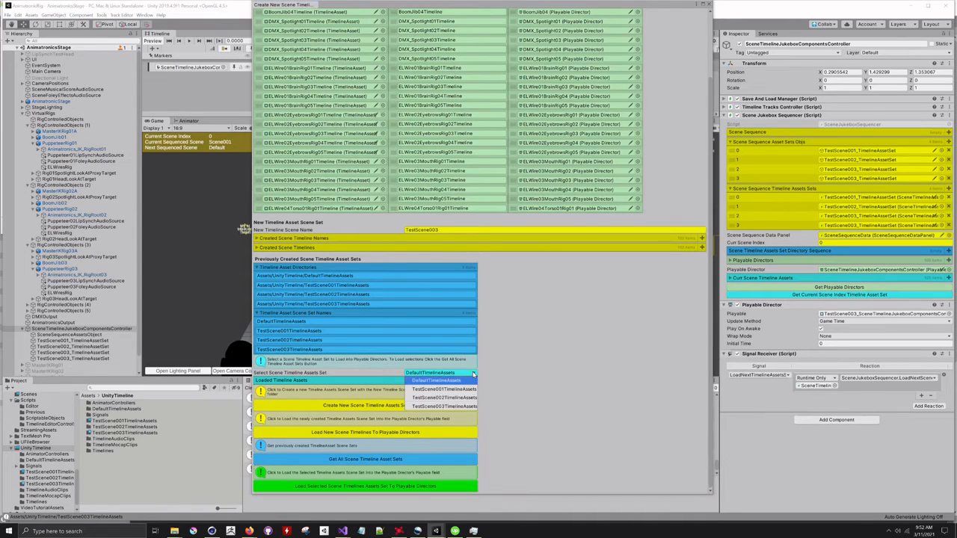
{"action": "left_click", "coordinate": [436, 381]}
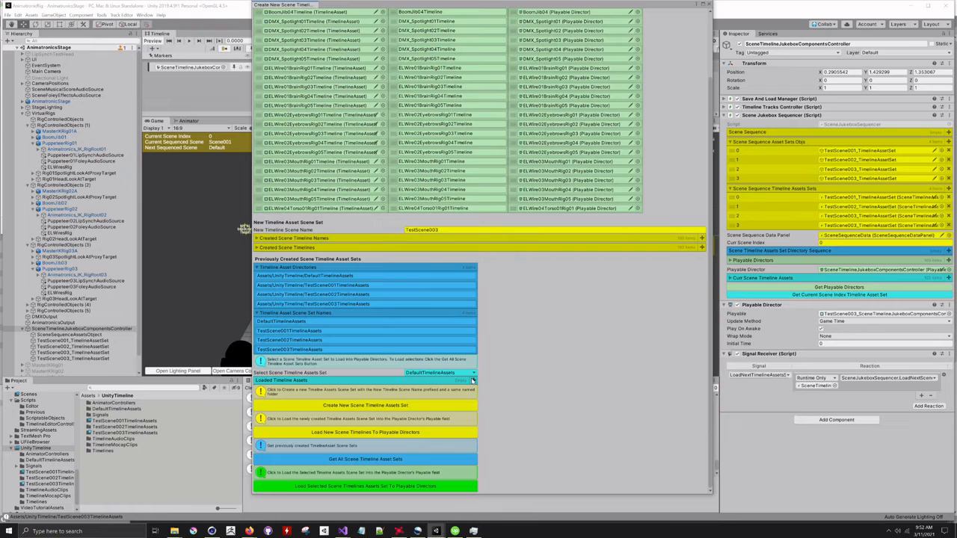
{"action": "left_click", "coordinate": [420, 487]}
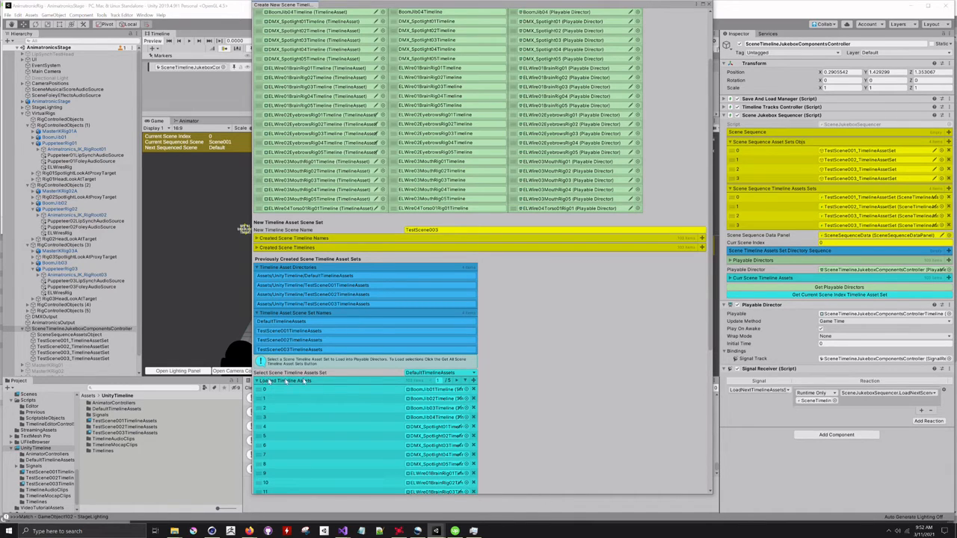
{"action": "scroll", "coordinate": [505, 381], "scroll_direction": "down", "scroll_amount": 1}
{"action": "scroll", "coordinate": [505, 381], "scroll_direction": "down", "scroll_amount": 2}
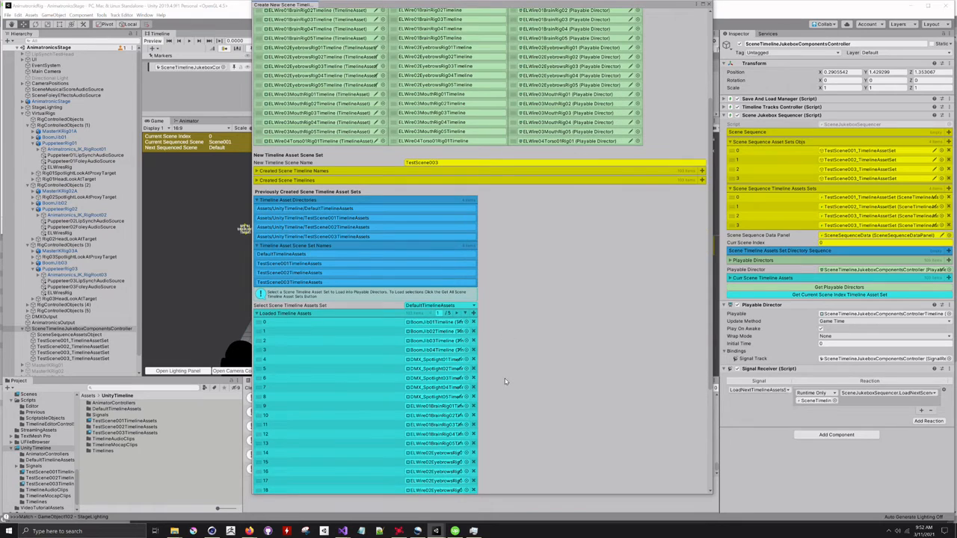
{"action": "left_click", "coordinate": [257, 314]}
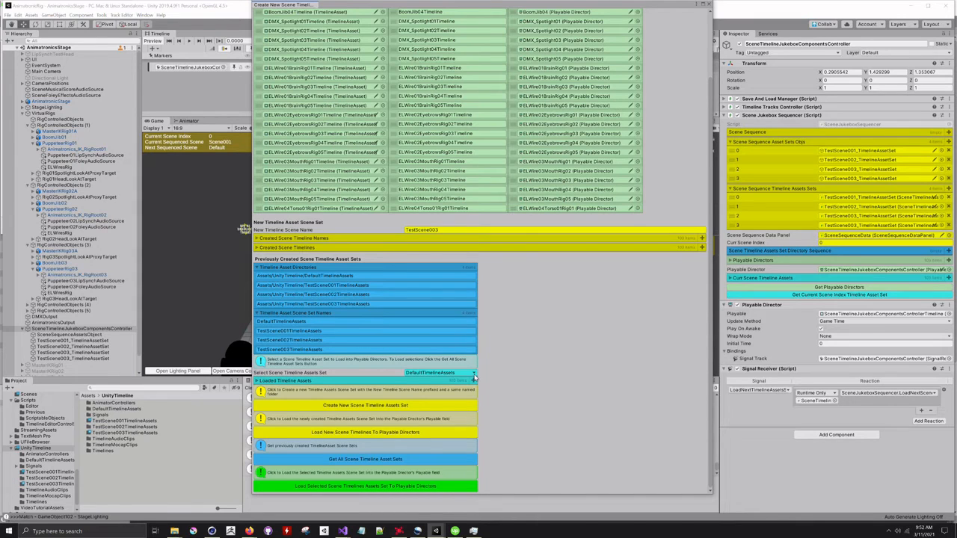
Step: Load the TestScene002TimelineAssets set into the playable directors
{"action": "left_click", "coordinate": [473, 373]}
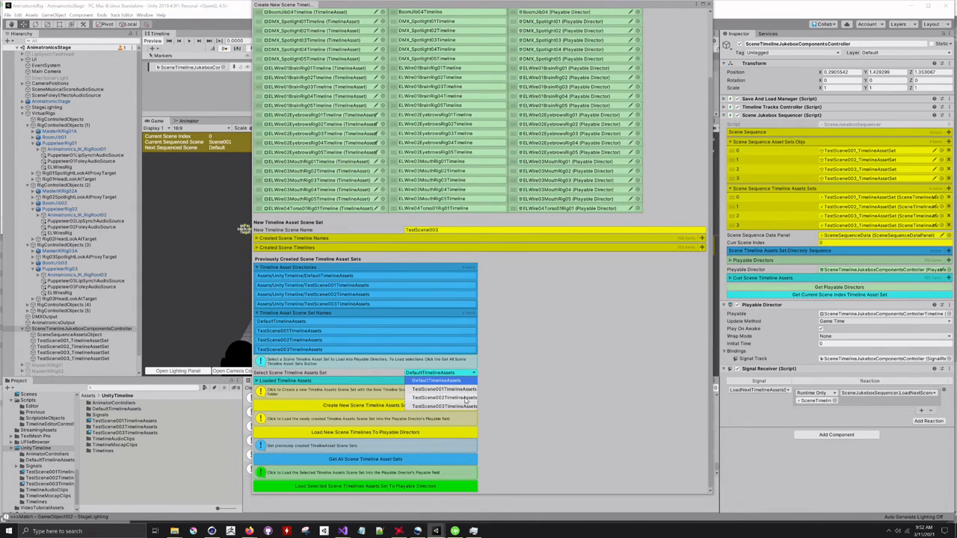
{"action": "left_click", "coordinate": [465, 398]}
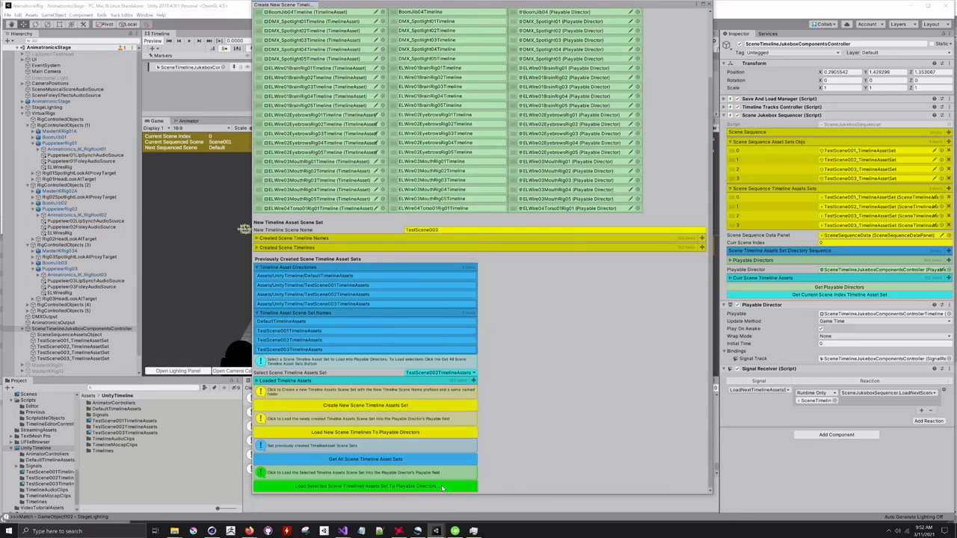
{"action": "left_click", "coordinate": [440, 485]}
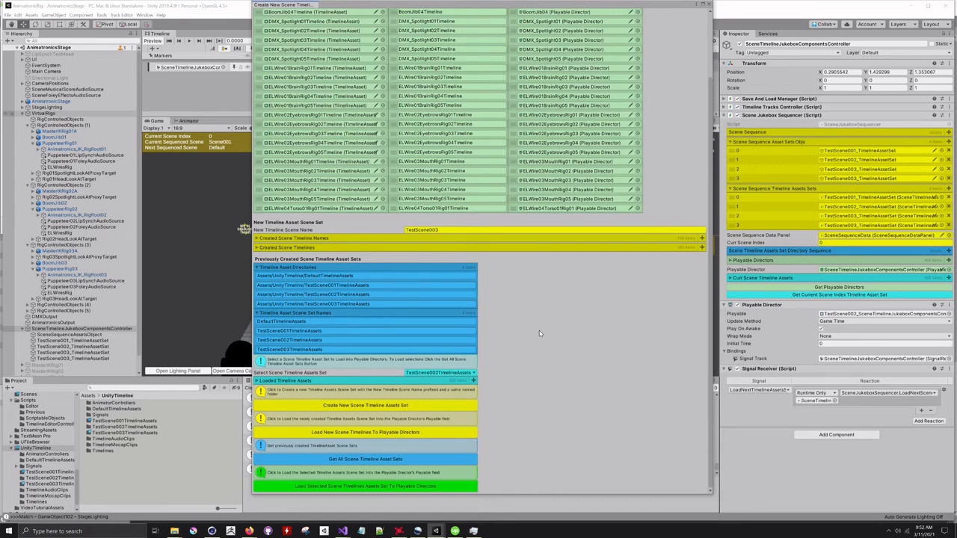
Step: Load the DefaultTimelineAssets set back into the playable directors and close the Scene Timeline Assets tool
{"action": "left_click", "coordinate": [473, 374]}
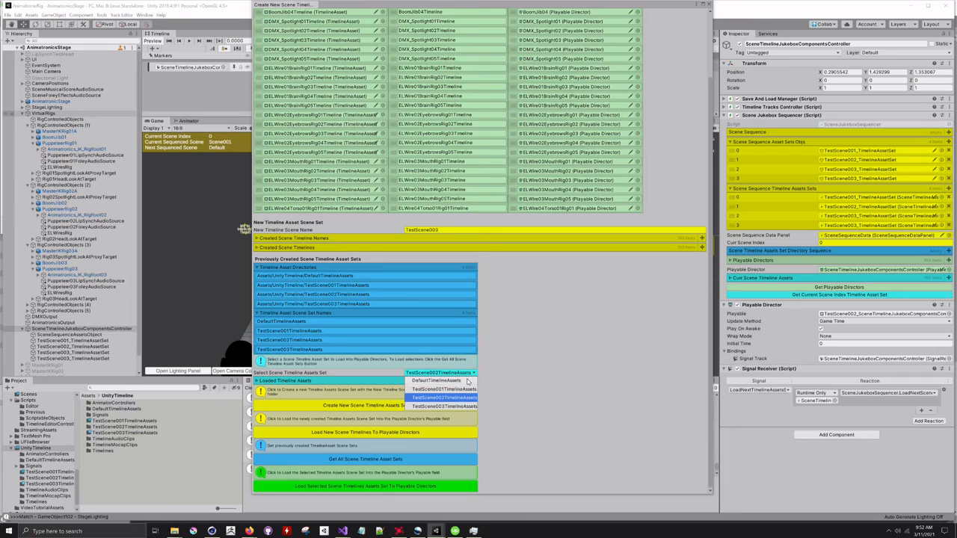
{"action": "left_click", "coordinate": [440, 383]}
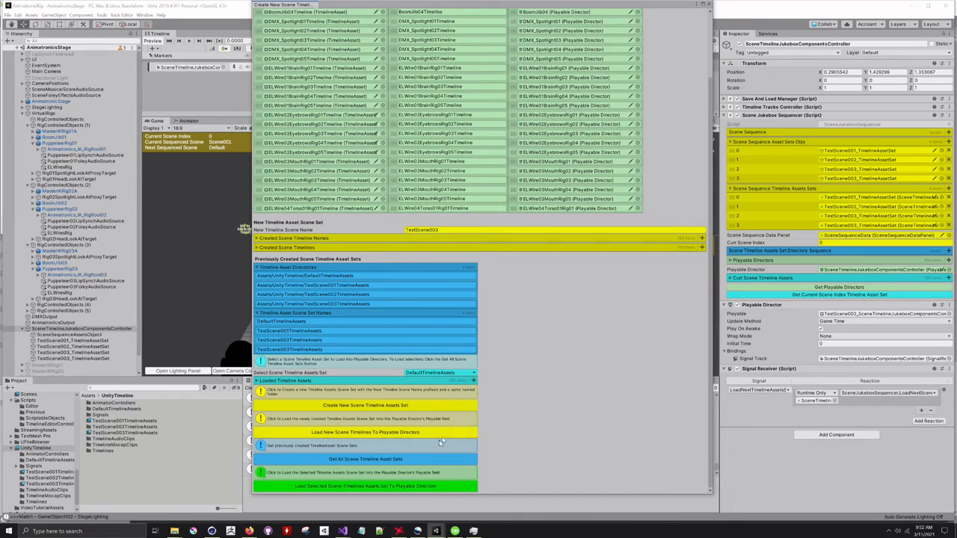
{"action": "left_click", "coordinate": [430, 485]}
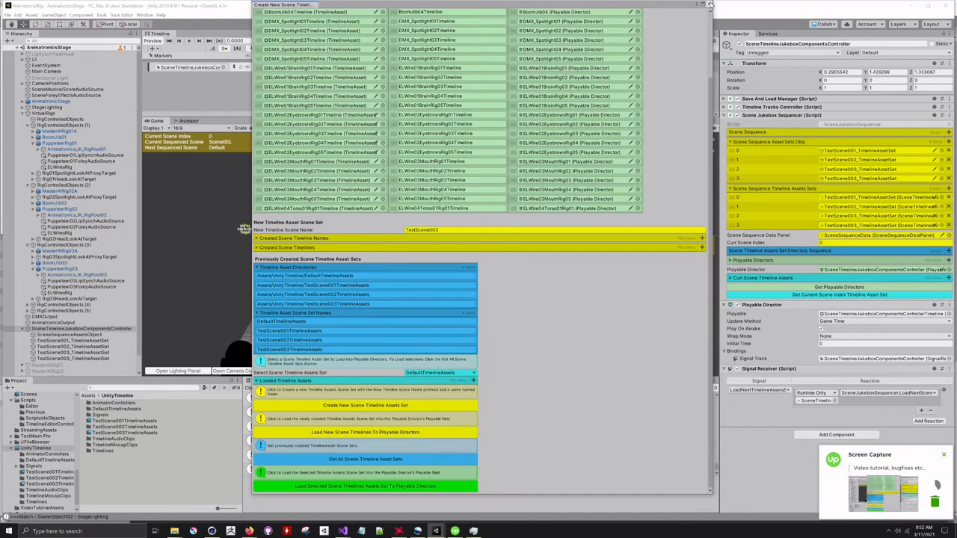
{"action": "left_click", "coordinate": [710, 5]}
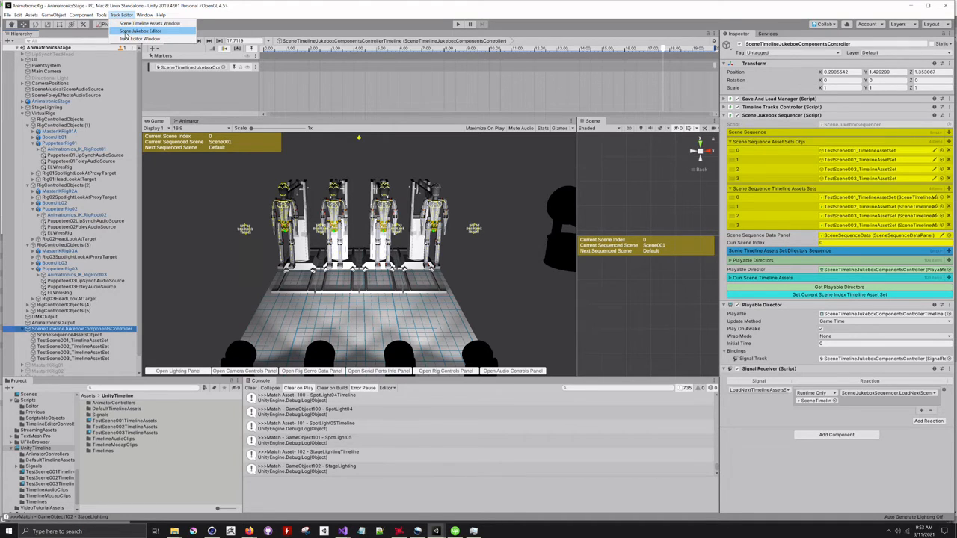
Step: Retrieve the scene timeline directories in the Scene Jukebox Editor and add TestScene001 to the scene sequence
{"action": "left_click", "coordinate": [128, 31]}
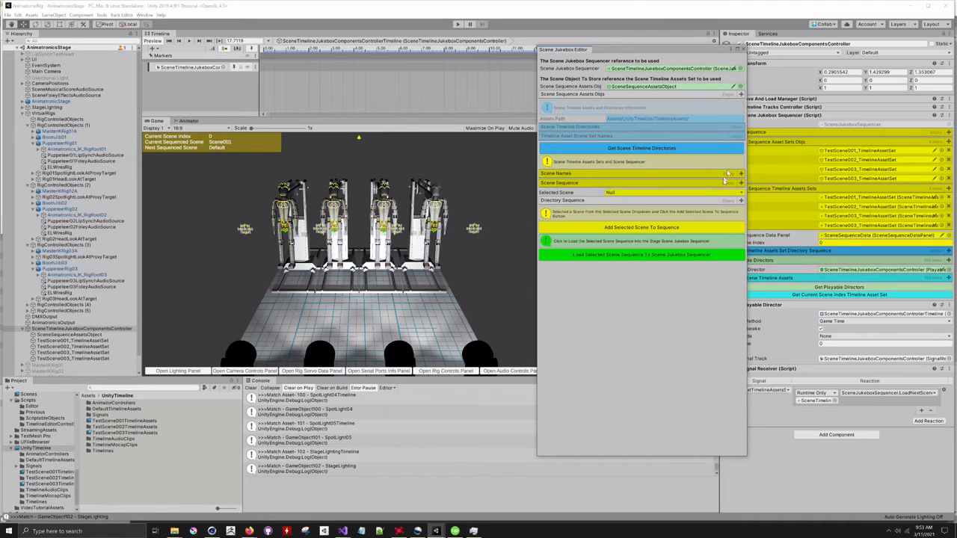
{"action": "left_click", "coordinate": [678, 149]}
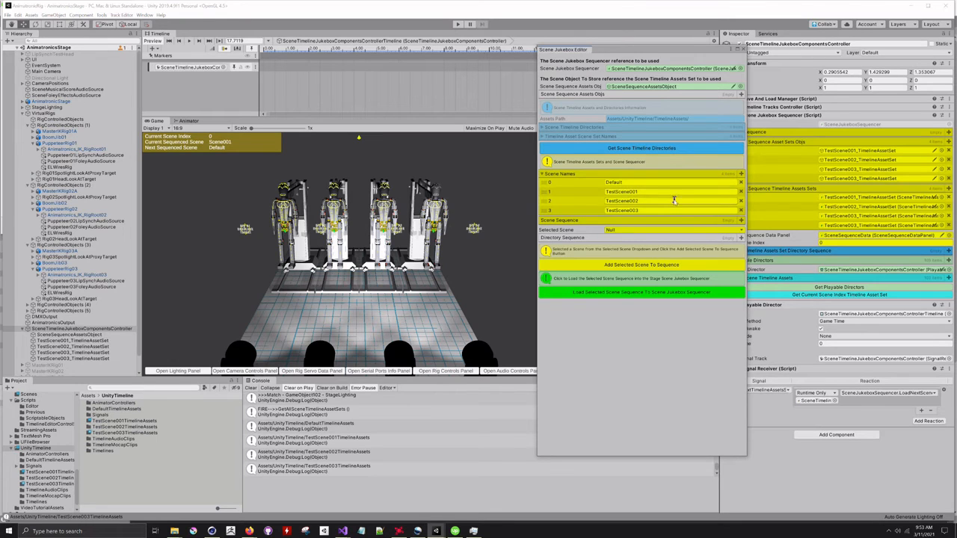
{"action": "left_click", "coordinate": [741, 233]}
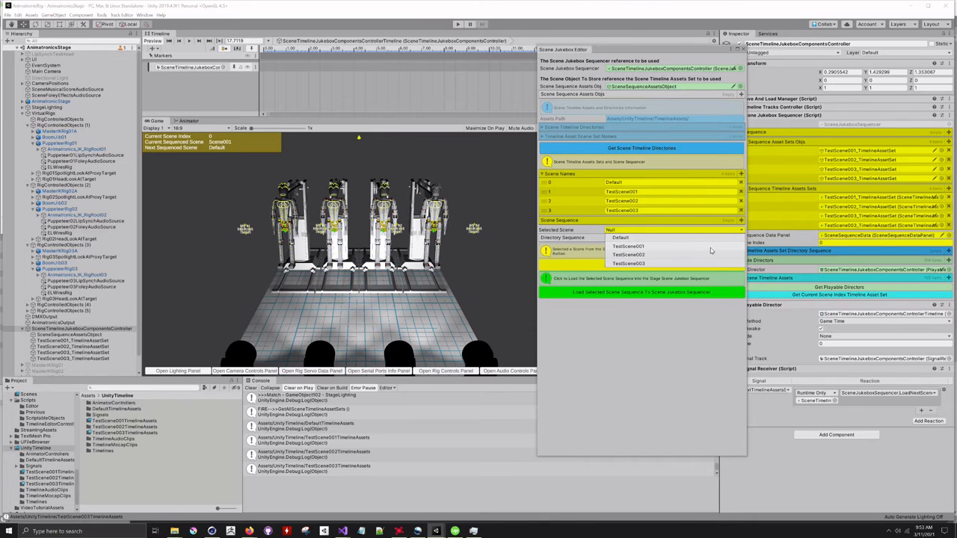
{"action": "left_click", "coordinate": [710, 247]}
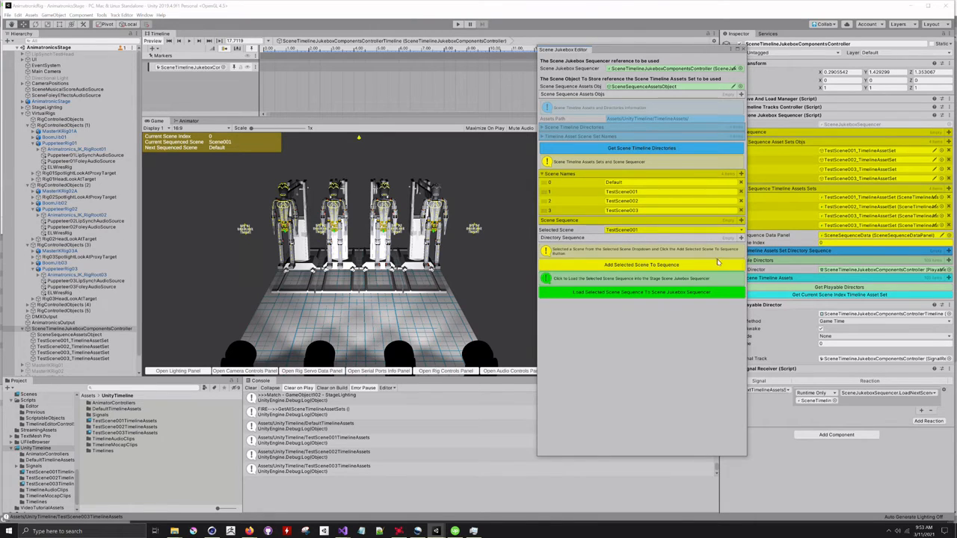
{"action": "left_click", "coordinate": [710, 264]}
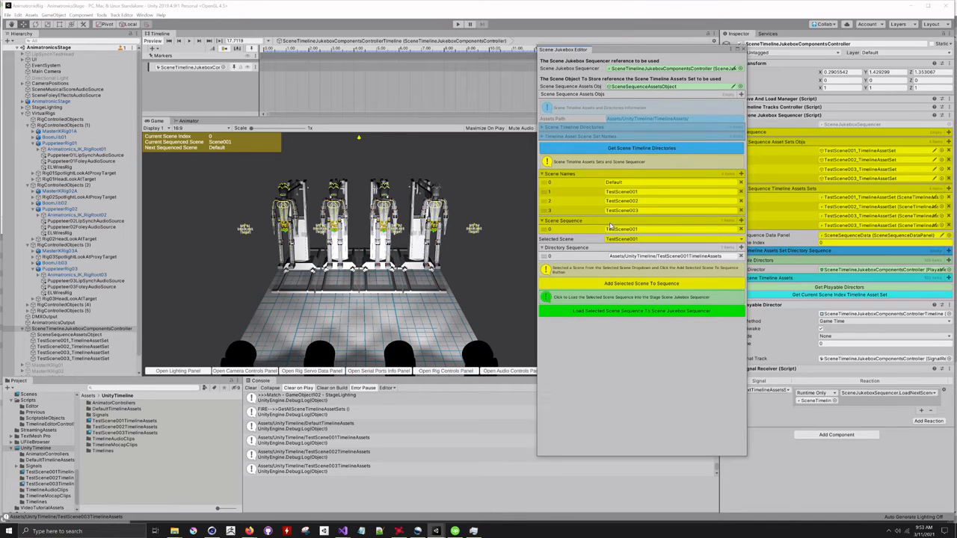
Step: Add TestScene003 and then TestScene002 to the scene sequence, and load the sequence into the Scene Jukebox Sequencer
{"action": "left_click", "coordinate": [740, 239]}
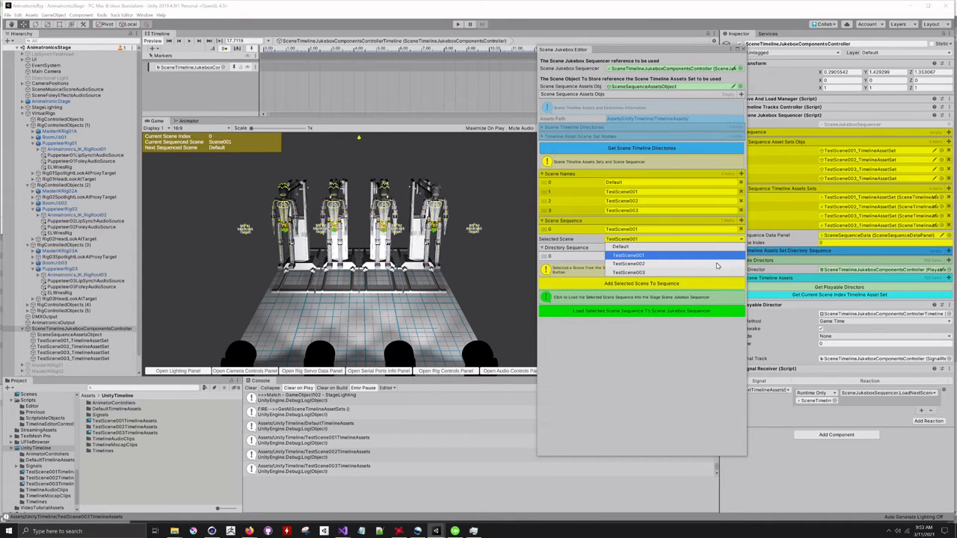
{"action": "left_click", "coordinate": [713, 272]}
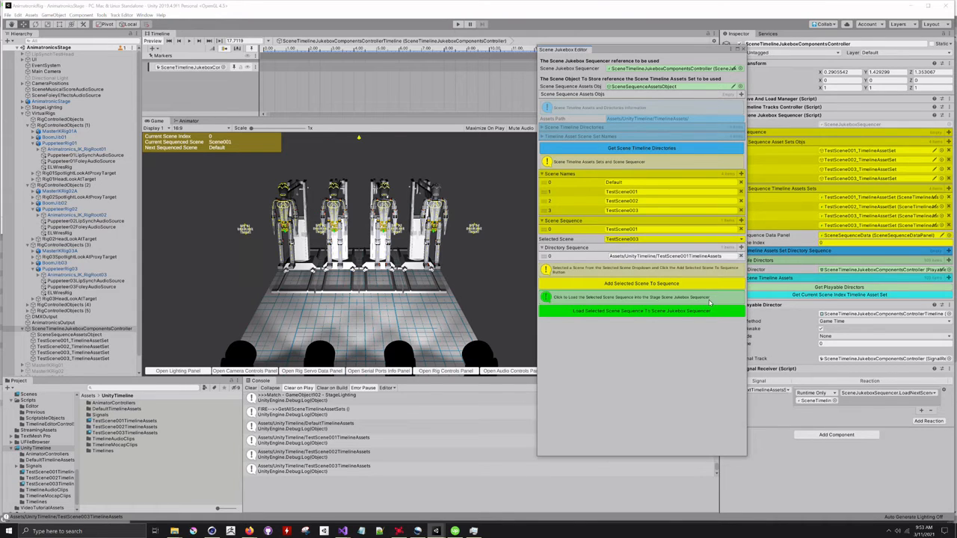
{"action": "left_click", "coordinate": [702, 282]}
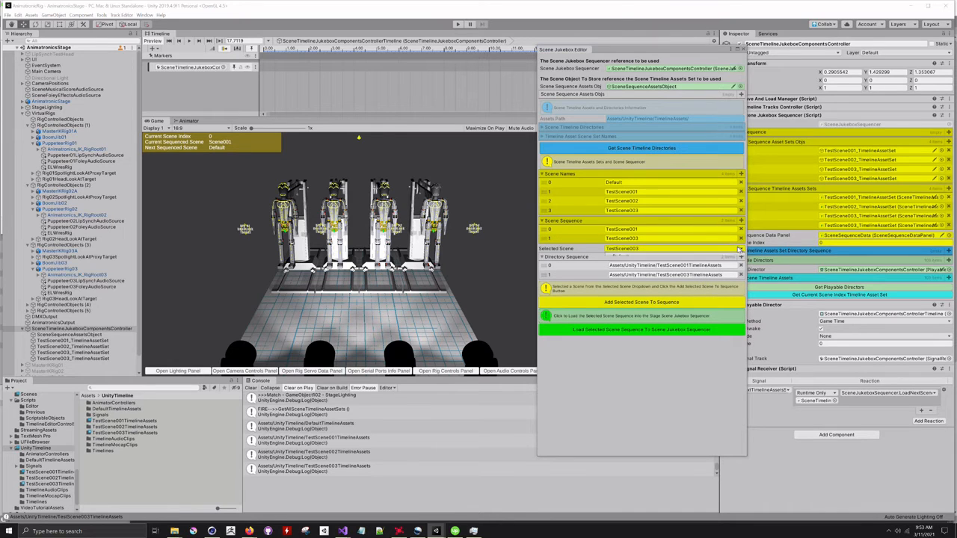
{"action": "left_click", "coordinate": [740, 249]}
{"action": "left_click", "coordinate": [716, 273]}
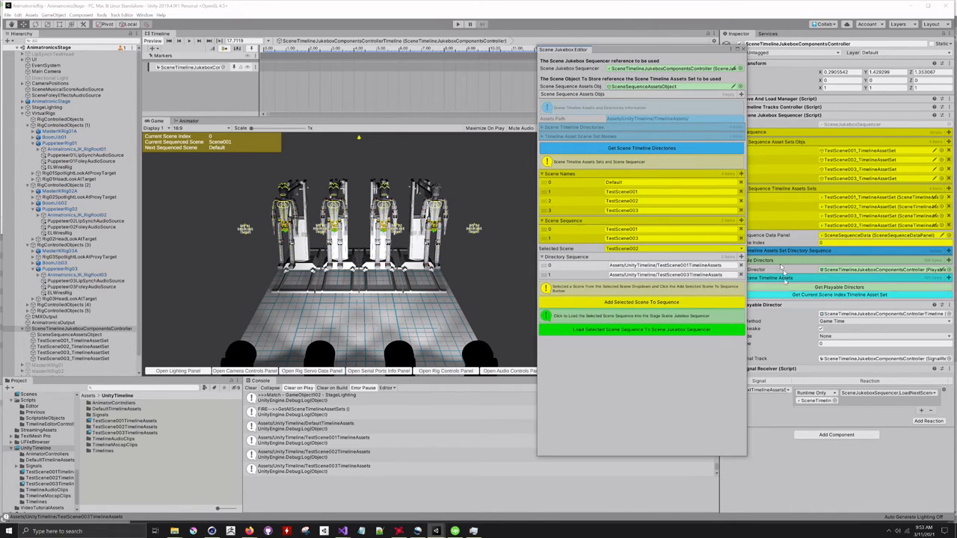
{"action": "left_click", "coordinate": [717, 304]}
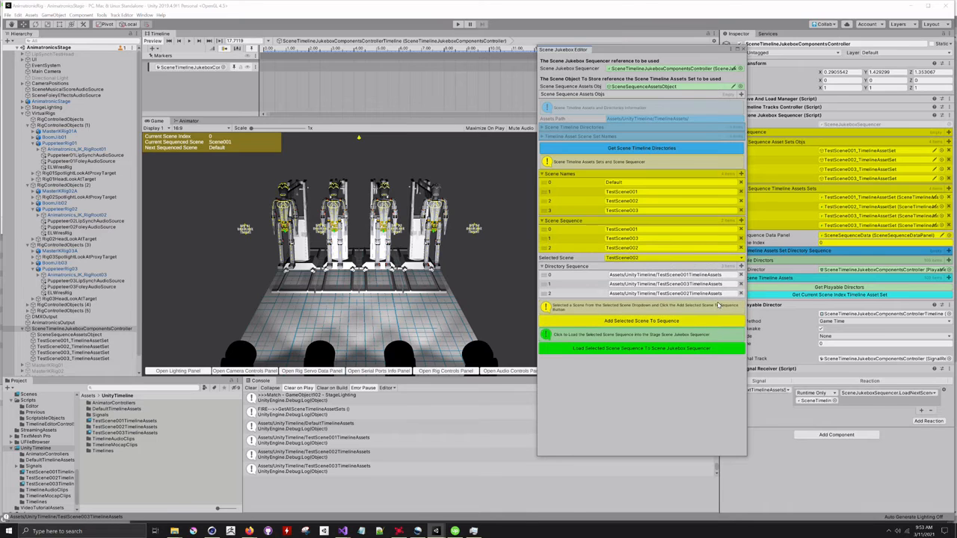
{"action": "left_click", "coordinate": [651, 350]}
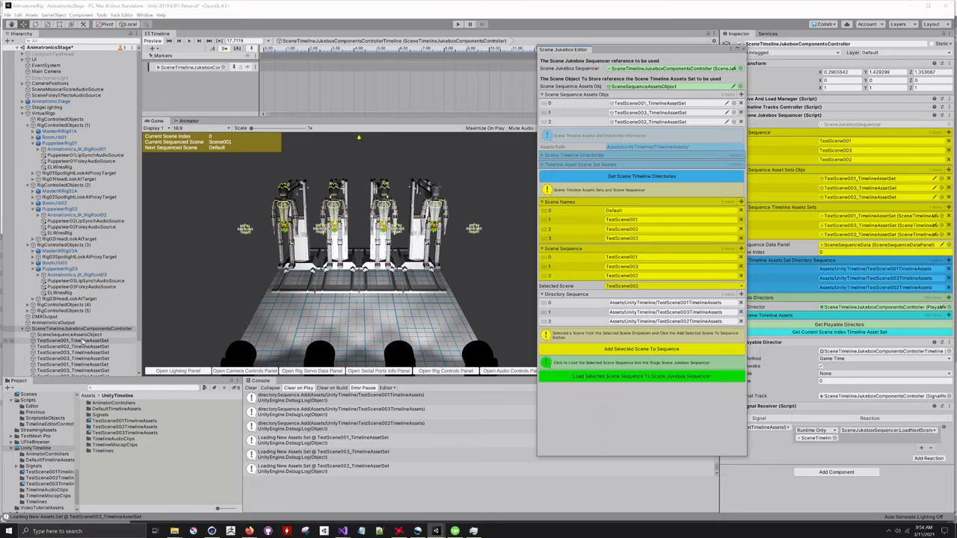
Step: Delete all the old and duplicate TimelineAssetSet objects under SceneTimelineJukeboxComponentsController
{"action": "scroll", "coordinate": [88, 340], "scroll_direction": "down", "scroll_amount": 3}
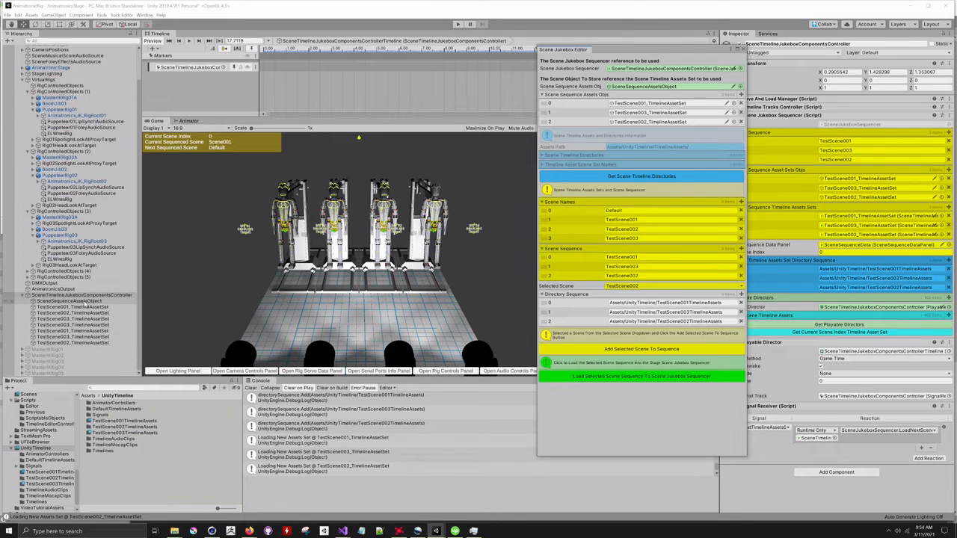
{"action": "left_click", "coordinate": [86, 307]}
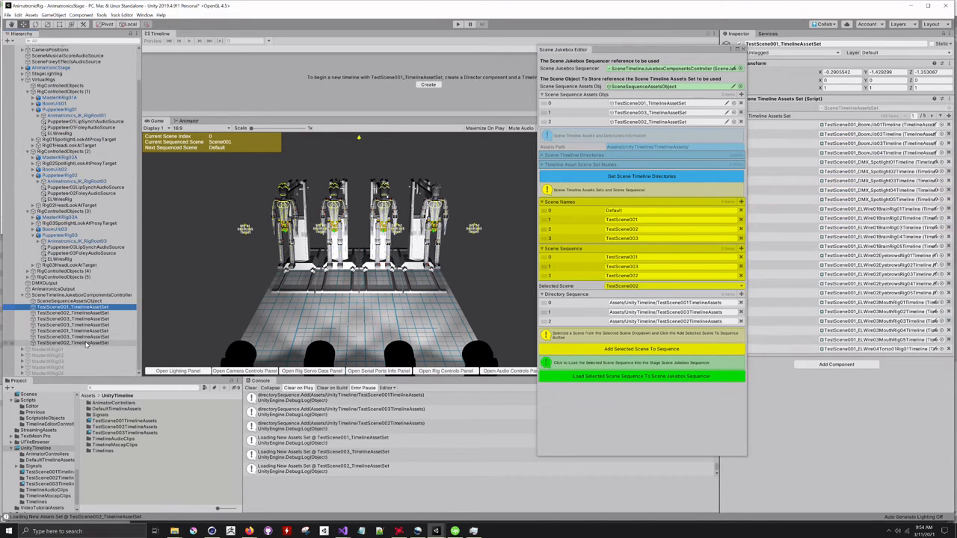
{"action": "left_click", "coordinate": [86, 343], "text": "shift"}
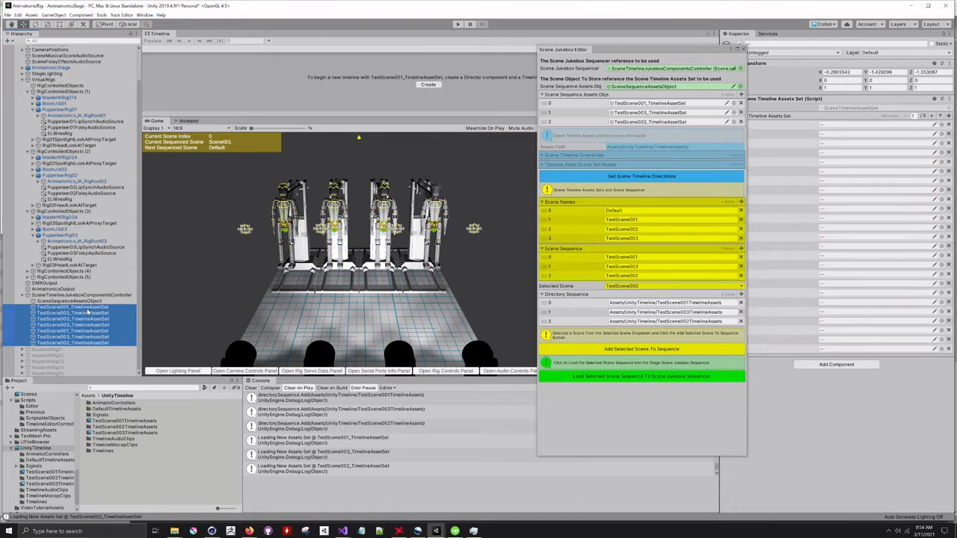
{"action": "right_click", "coordinate": [88, 309]}
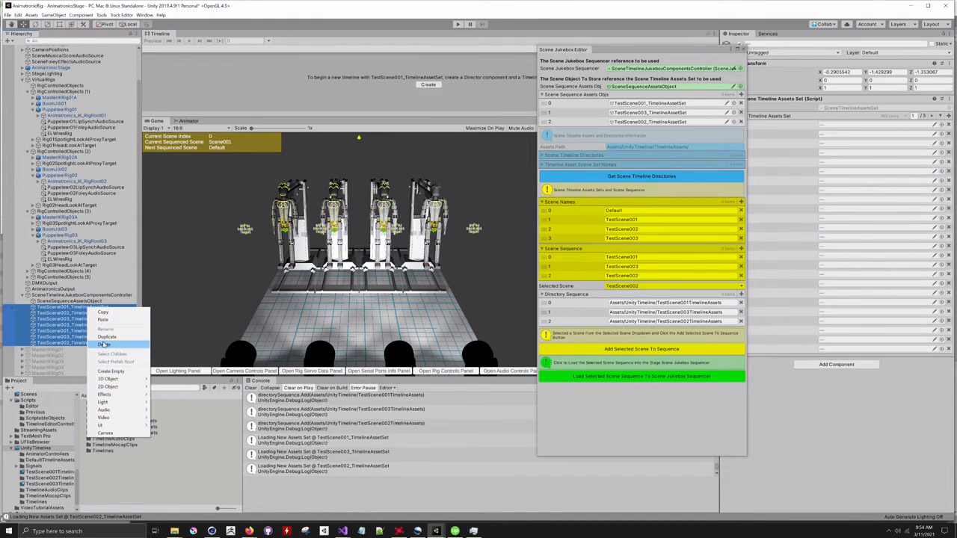
{"action": "left_click", "coordinate": [104, 344]}
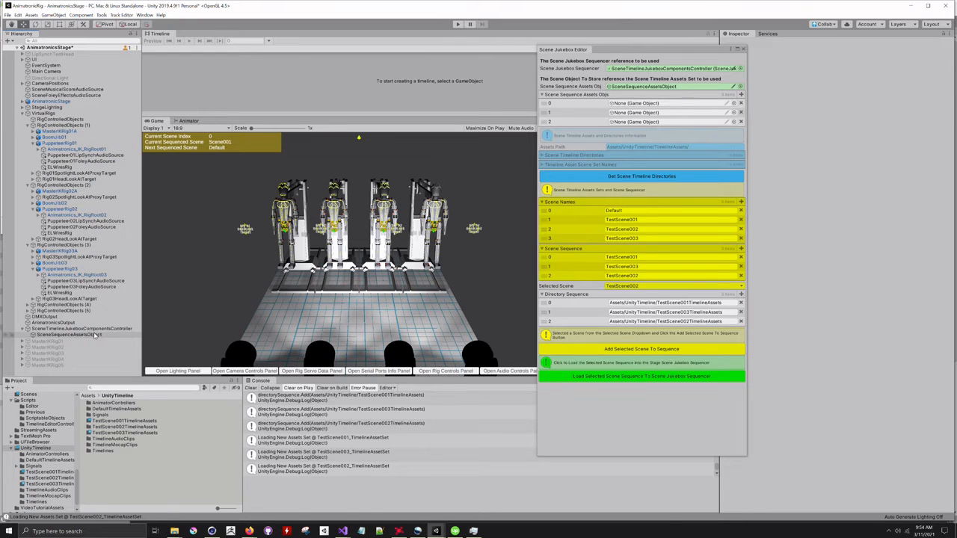
Step: Refresh the scene timeline directories, clear the Scene Sequence Assets Objs collection, and reload the selected sequence into the Scene Jukebox Sequencer
{"action": "left_click", "coordinate": [74, 334]}
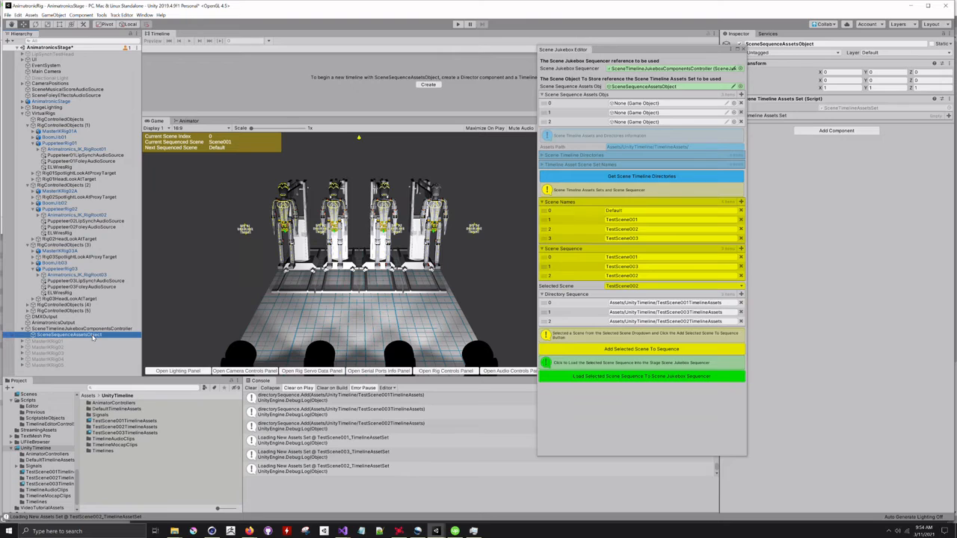
{"action": "left_click", "coordinate": [675, 180]}
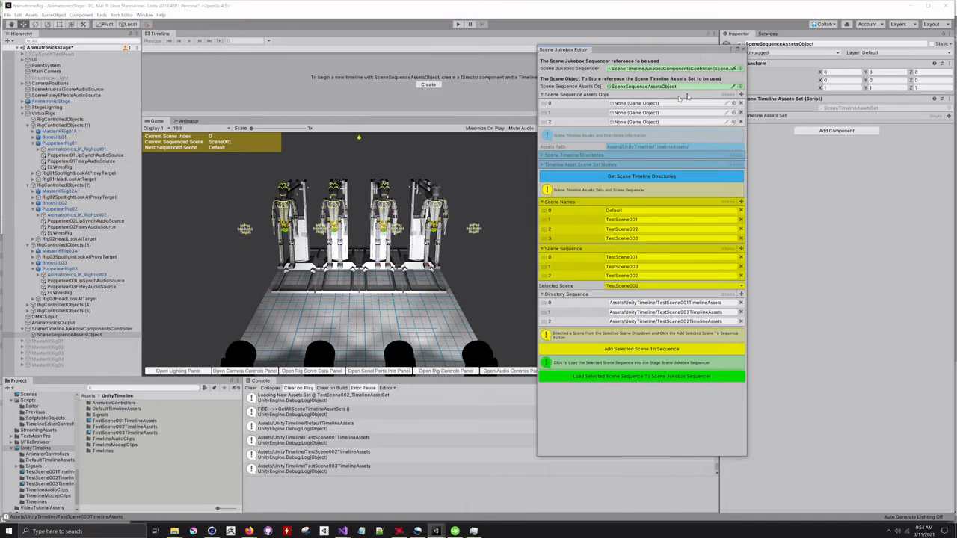
{"action": "right_click", "coordinate": [704, 95]}
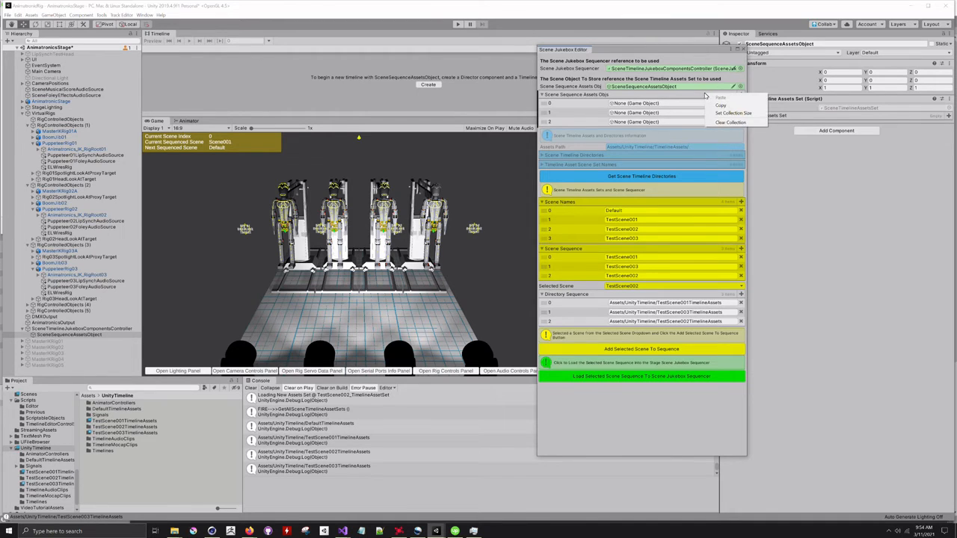
{"action": "left_click", "coordinate": [733, 123]}
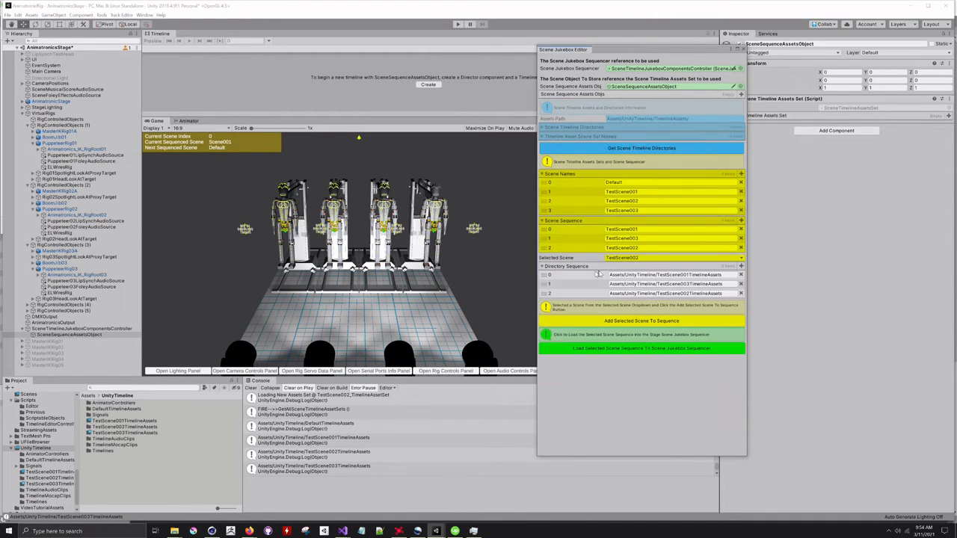
{"action": "left_click", "coordinate": [653, 349]}
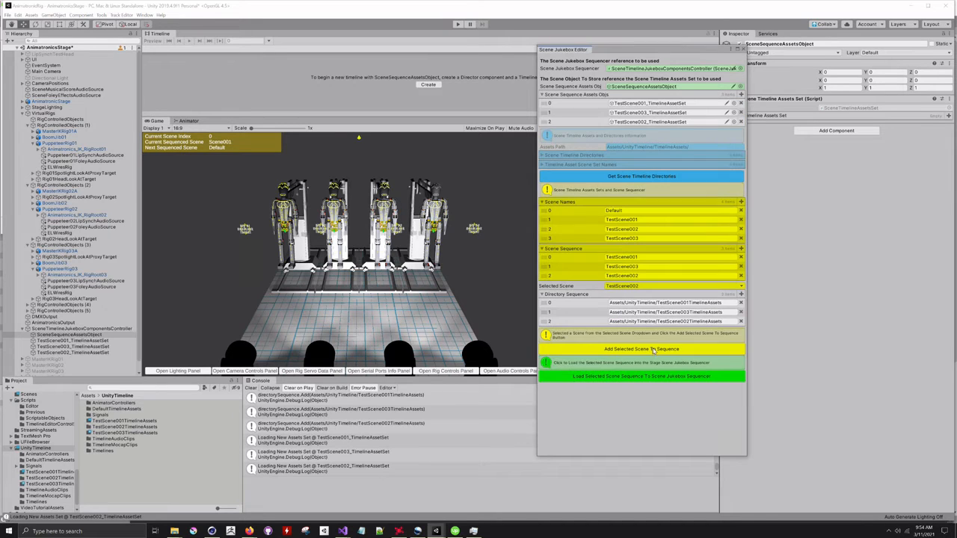
Step: Close the Scene Jukebox Editor and examine the timelines stored in the TestScene001, TestScene003 and TestScene002 TimelineAssetSet objects
{"action": "left_click", "coordinate": [74, 340]}
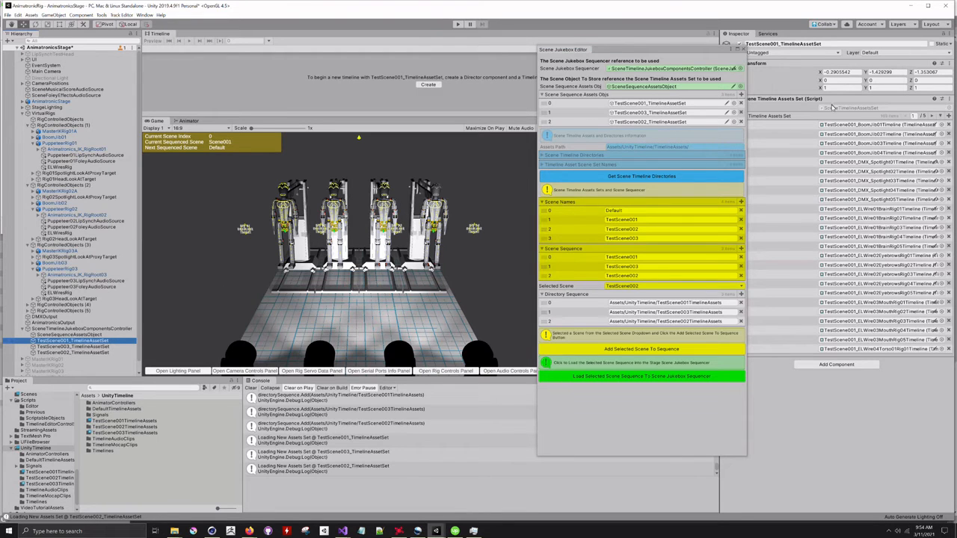
{"action": "left_click_drag", "start_coordinate": [688, 47], "coordinate": [585, 31]}
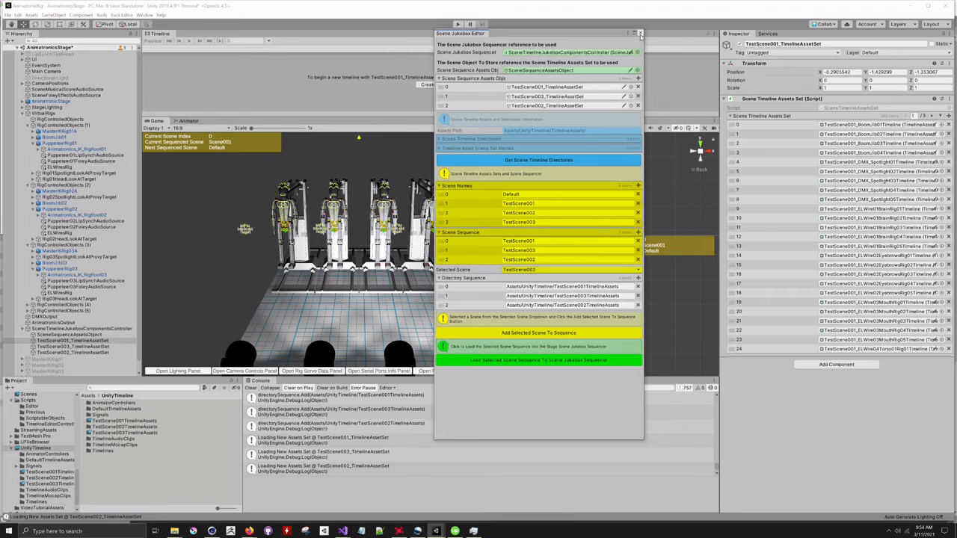
{"action": "left_click", "coordinate": [640, 36]}
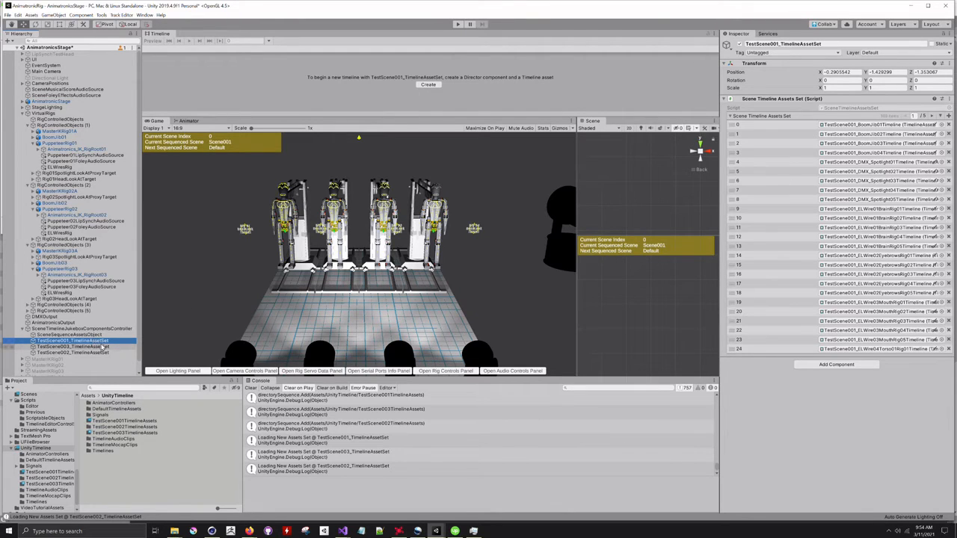
{"action": "key", "text": "F2"}
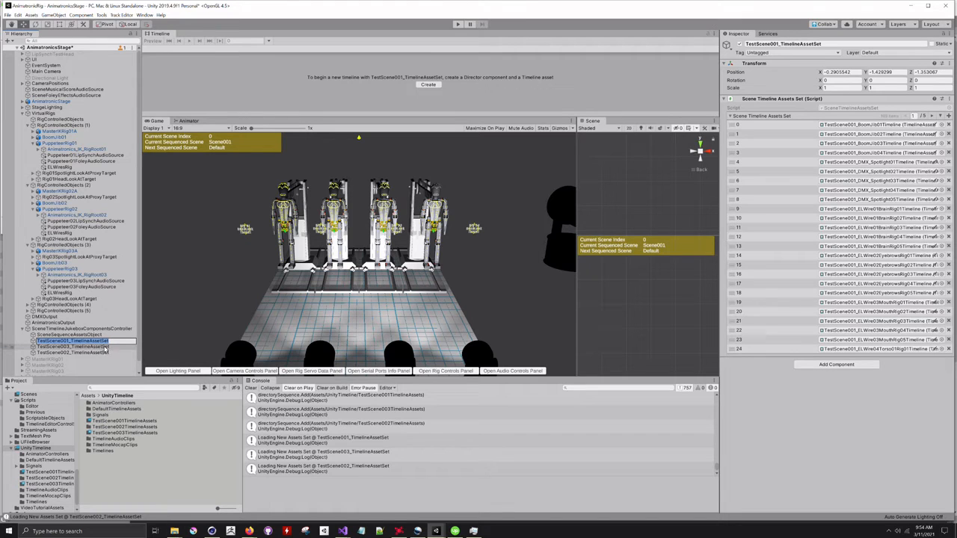
{"action": "left_click", "coordinate": [104, 347]}
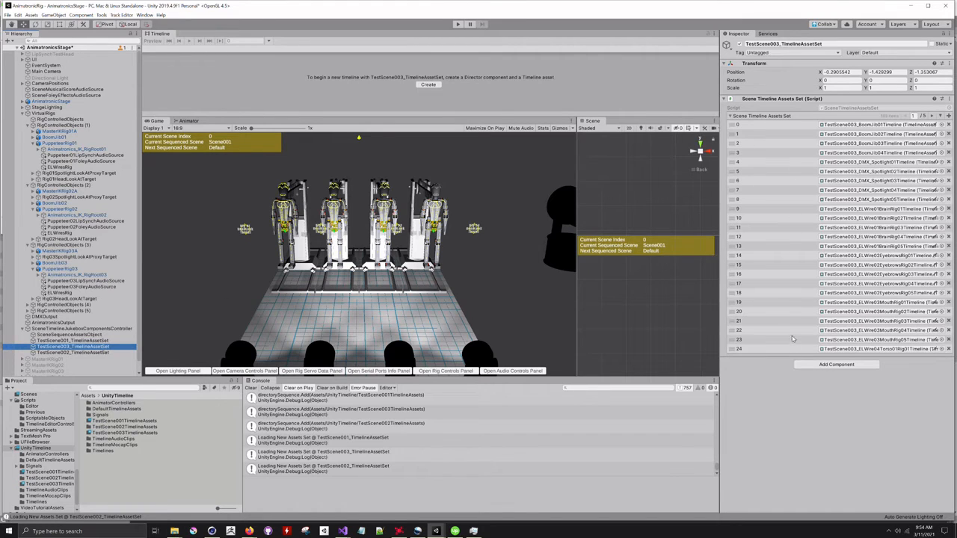
{"action": "left_click", "coordinate": [91, 353]}
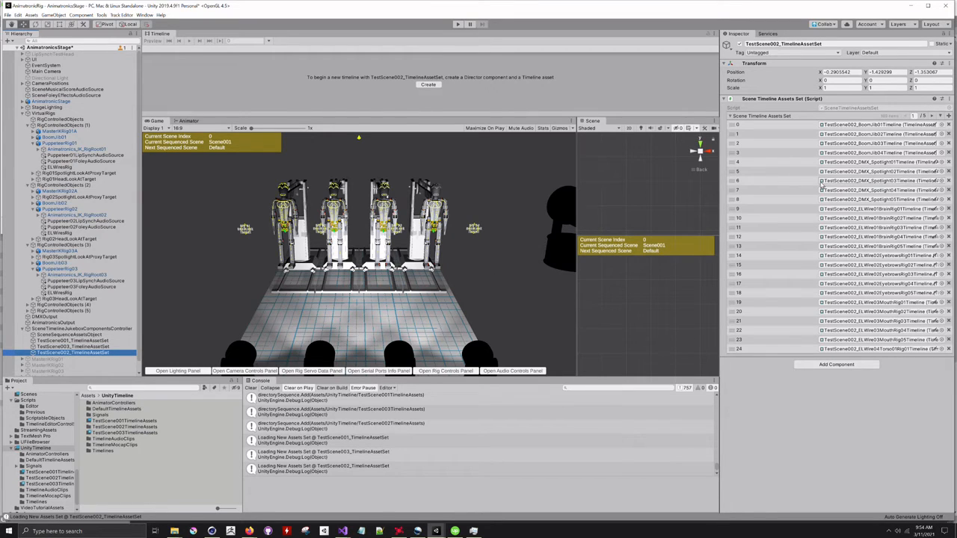
{"action": "left_click", "coordinate": [270, 27]}
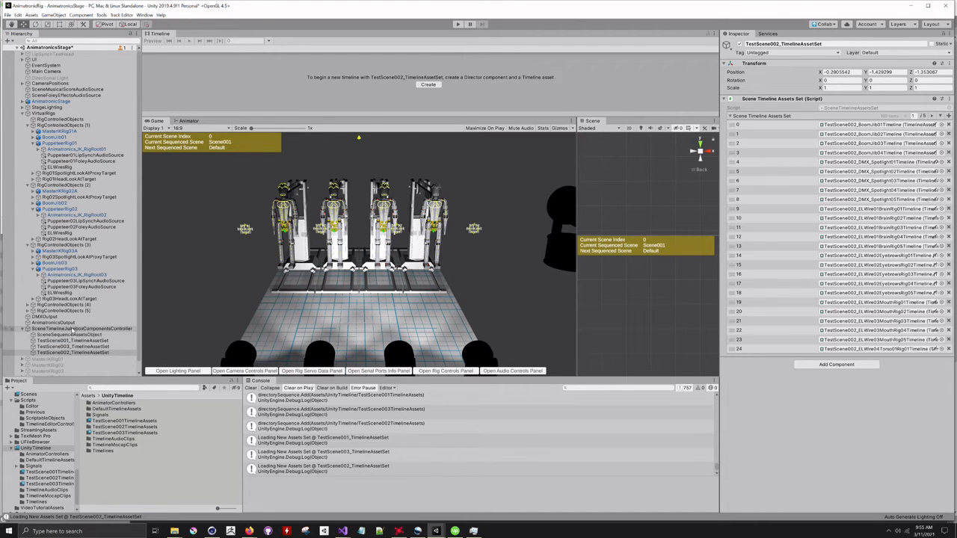
Step: Load the current scene index's timeline asset set on SceneTimelineJukeboxComponentsController for index 0, and again with Curr Scene Index set to 1
{"action": "left_click", "coordinate": [72, 330]}
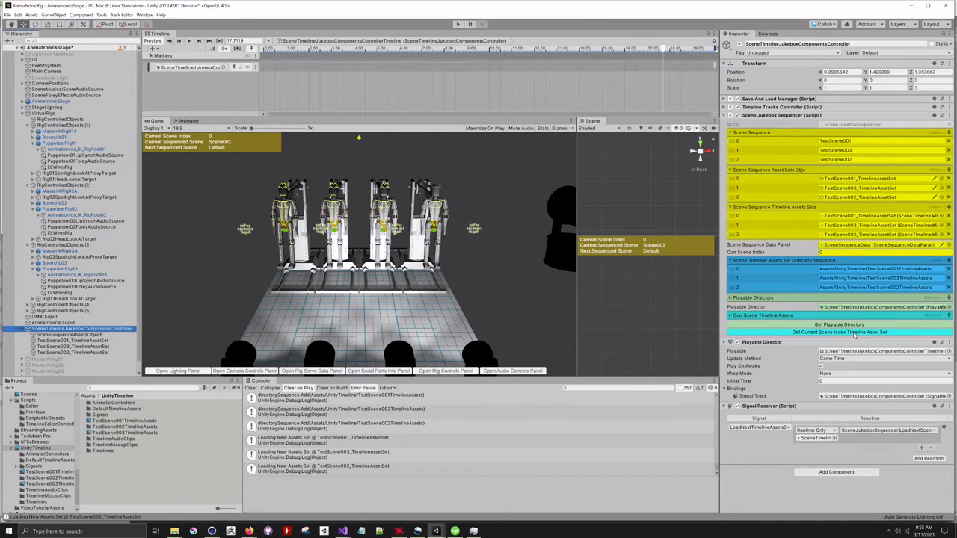
{"action": "left_click", "coordinate": [855, 333]}
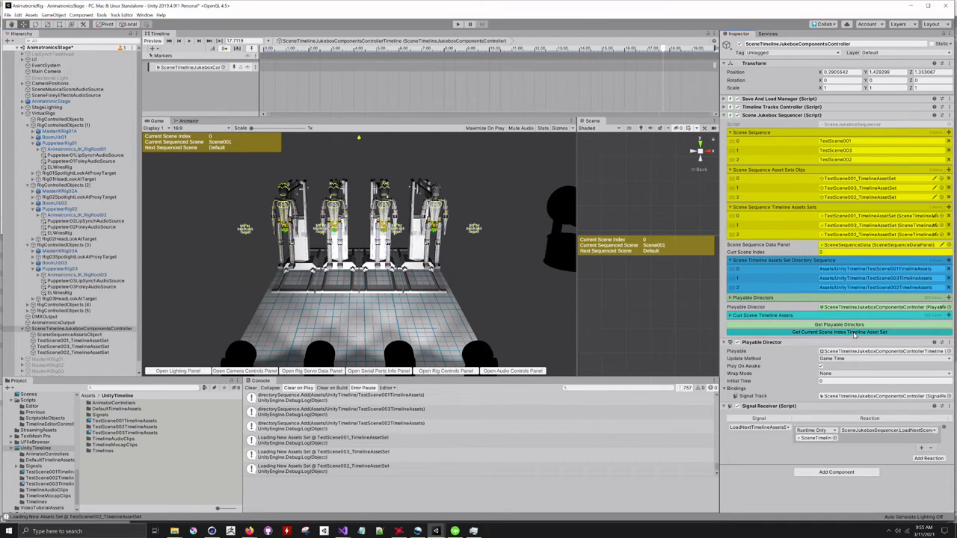
{"action": "left_click", "coordinate": [730, 317]}
{"action": "left_click", "coordinate": [730, 316]}
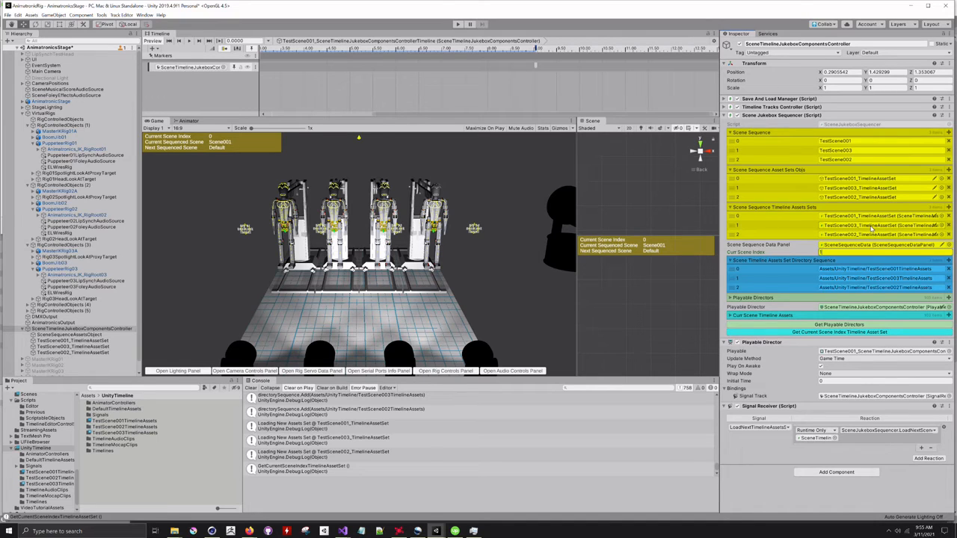
{"action": "left_click", "coordinate": [868, 334]}
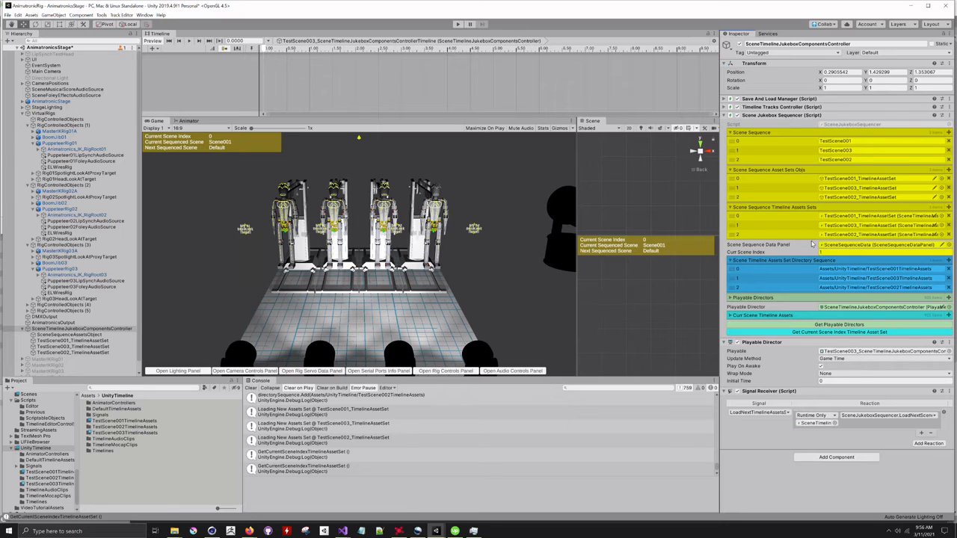
Step: Set Curr Scene Index to 0 and briefly run the stage in play mode
{"action": "left_click", "coordinate": [823, 253]}
{"action": "type", "text": "0"}
{"action": "left_click", "coordinate": [779, 491]}
{"action": "left_click", "coordinate": [459, 25]}
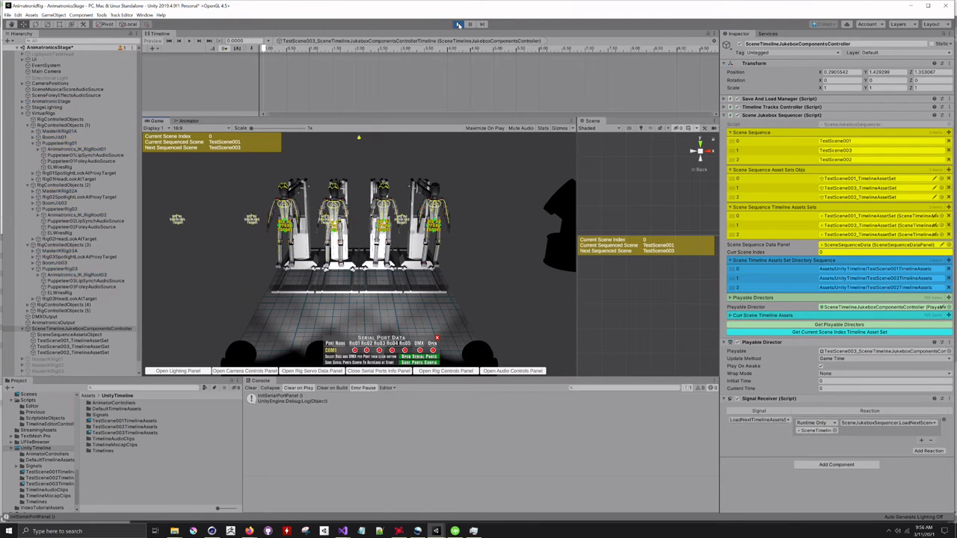
{"action": "left_click", "coordinate": [458, 24]}
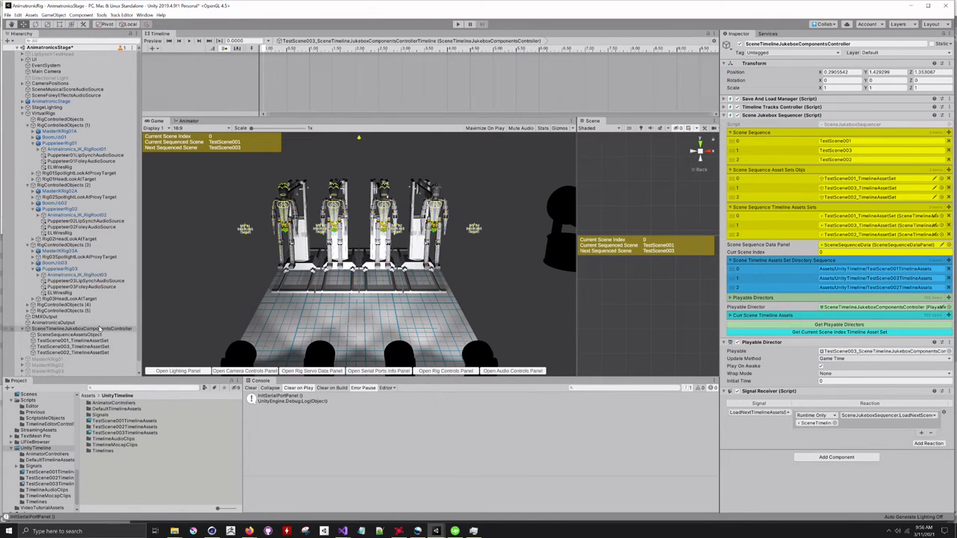
Step: Load the timeline asset set for the current scene index and inspect the LoadNextTimelineAssetsSceneSet signal emitter's SceneJukeboxSequencer reaction
{"action": "left_click", "coordinate": [100, 329]}
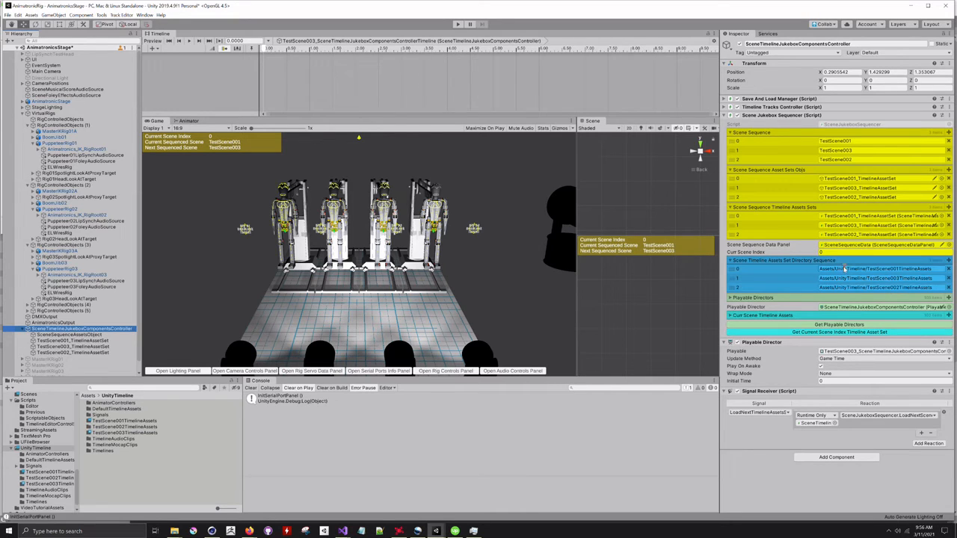
{"action": "left_click", "coordinate": [861, 333]}
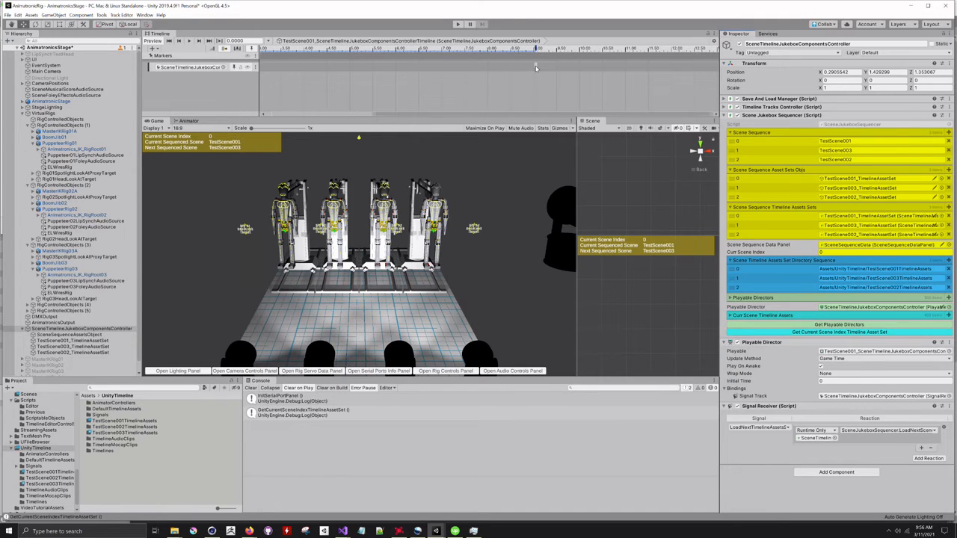
{"action": "left_click", "coordinate": [535, 67]}
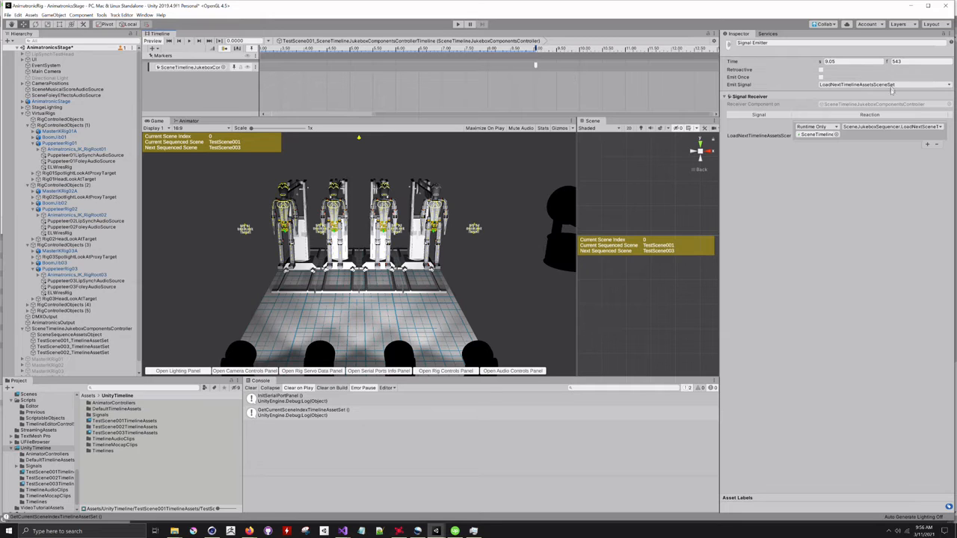
{"action": "left_click", "coordinate": [940, 127]}
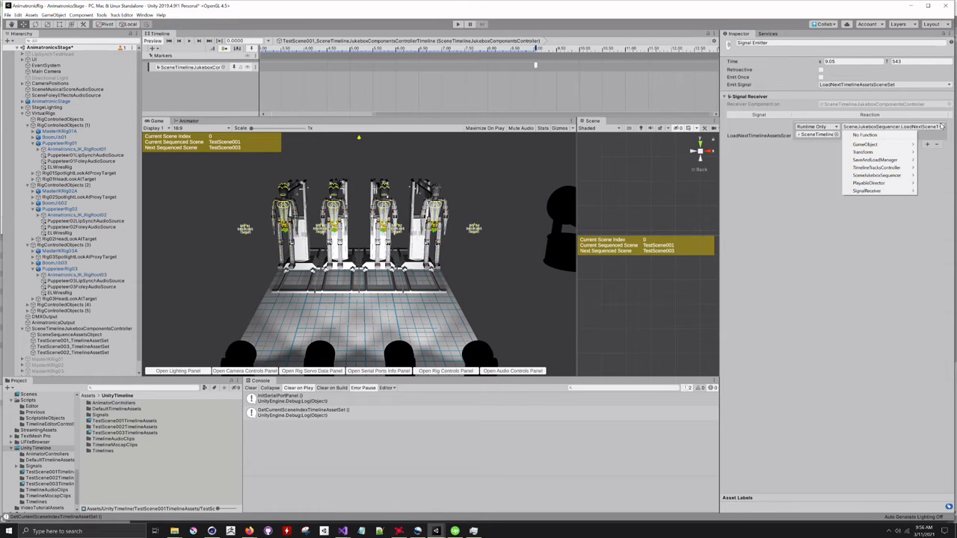
{"action": "mouse_move", "coordinate": [899, 178]}
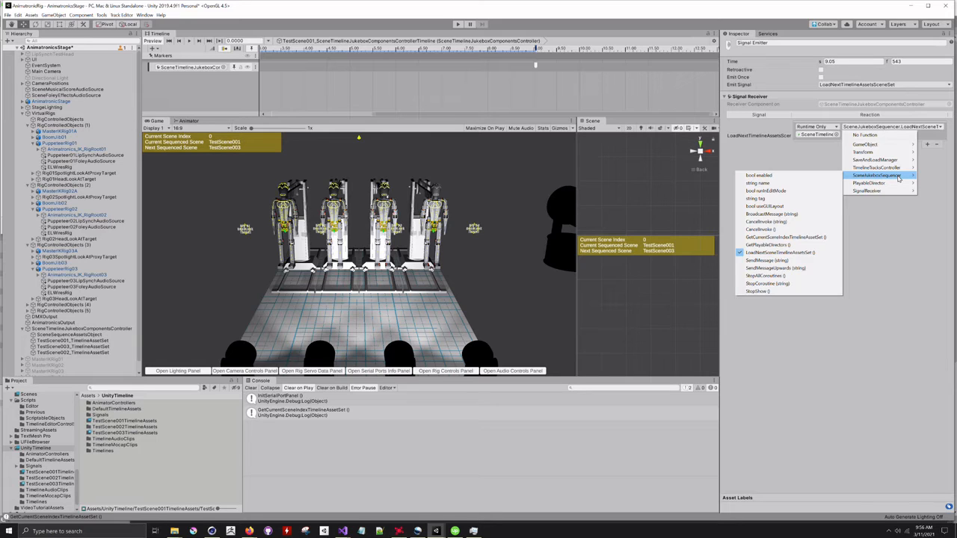
{"action": "left_click", "coordinate": [907, 255]}
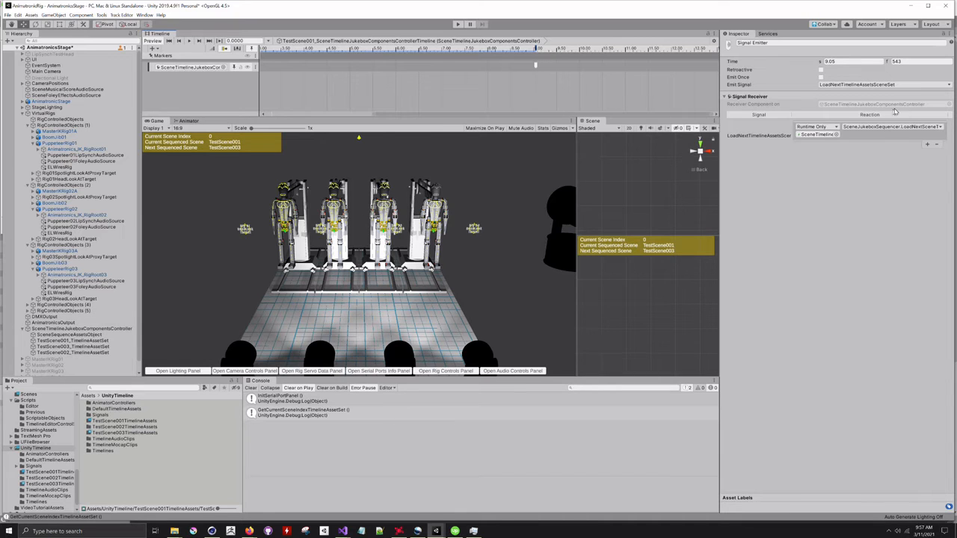
{"action": "left_click", "coordinate": [885, 138]}
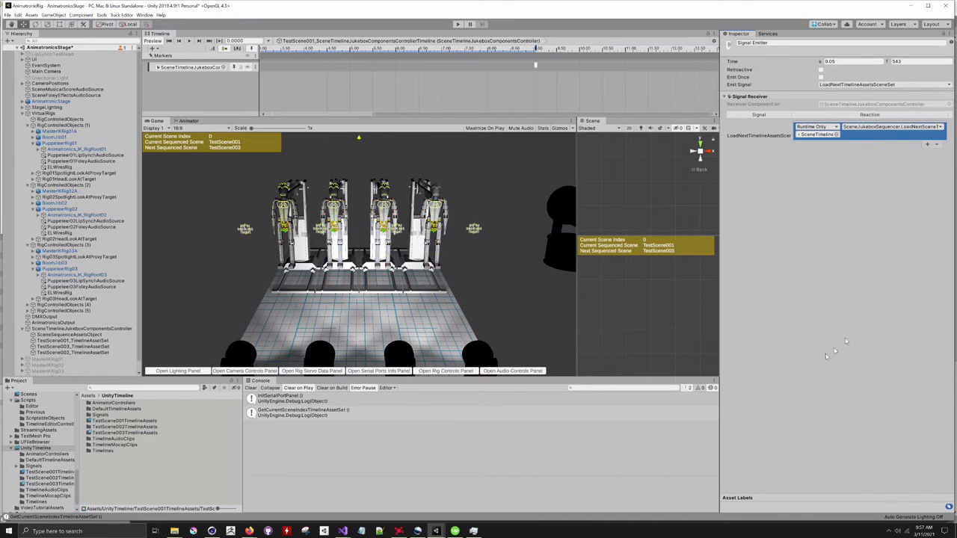
Step: Select SceneTimelineJukeboxComponentsController and briefly review the Scene Timeline Assets Window
{"action": "left_click", "coordinate": [60, 329]}
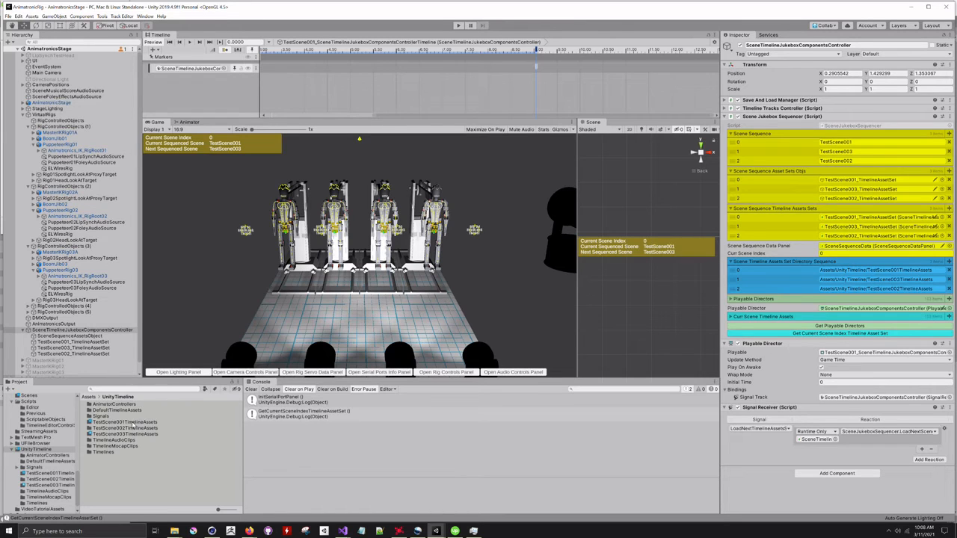
{"action": "left_click", "coordinate": [124, 17]}
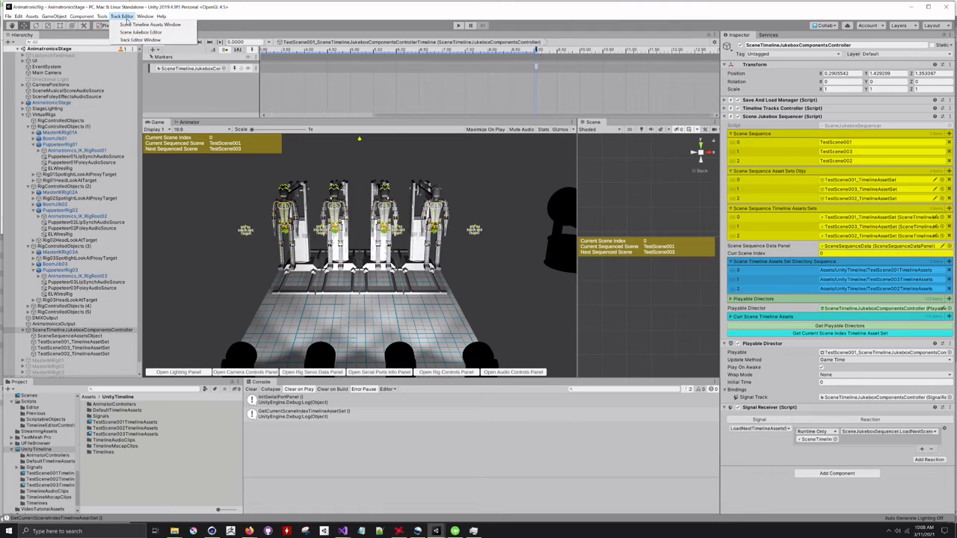
{"action": "left_click", "coordinate": [142, 25]}
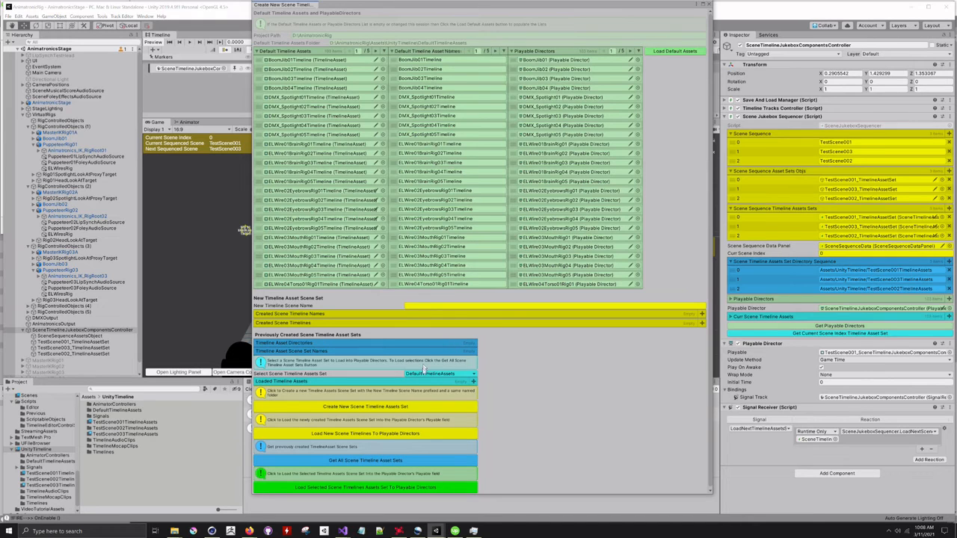
{"action": "left_click", "coordinate": [709, 4]}
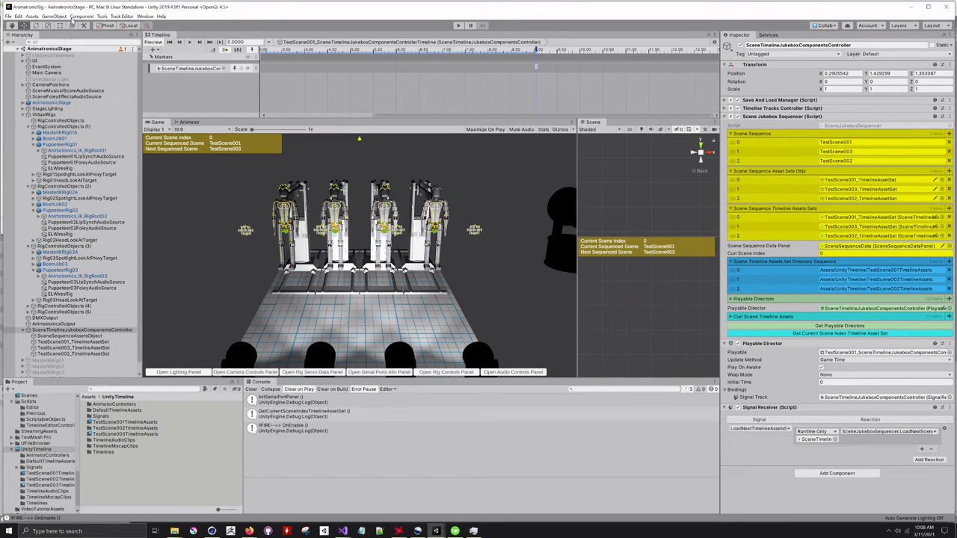
Step: Open the Scene Jukebox Editor, get the scene timeline directories, and view the scenes available for selection
{"action": "left_click", "coordinate": [120, 16]}
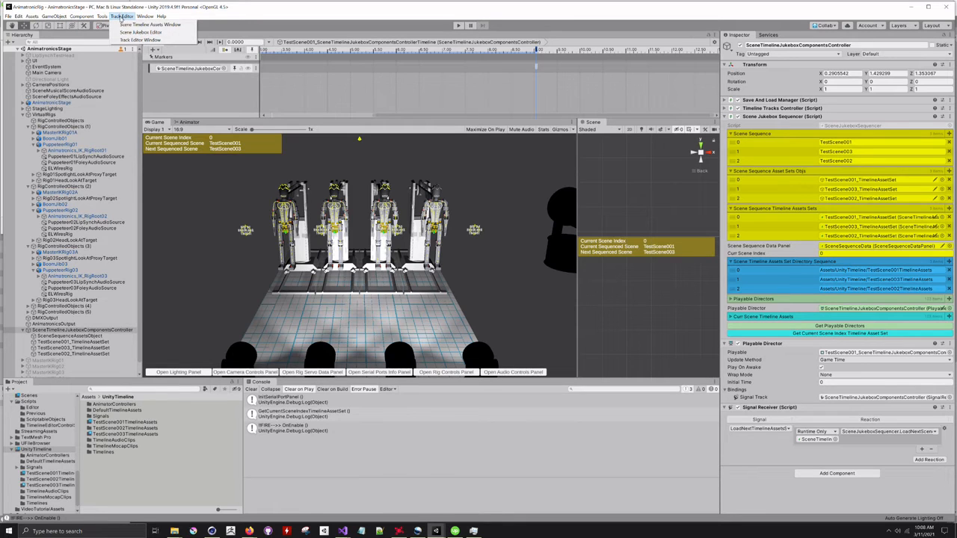
{"action": "left_click", "coordinate": [122, 33]}
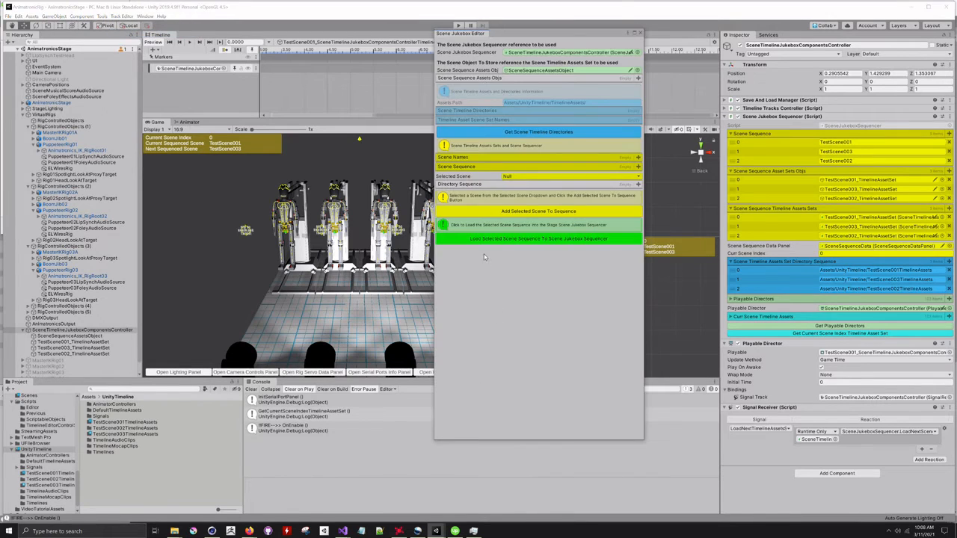
{"action": "left_click", "coordinate": [560, 133]}
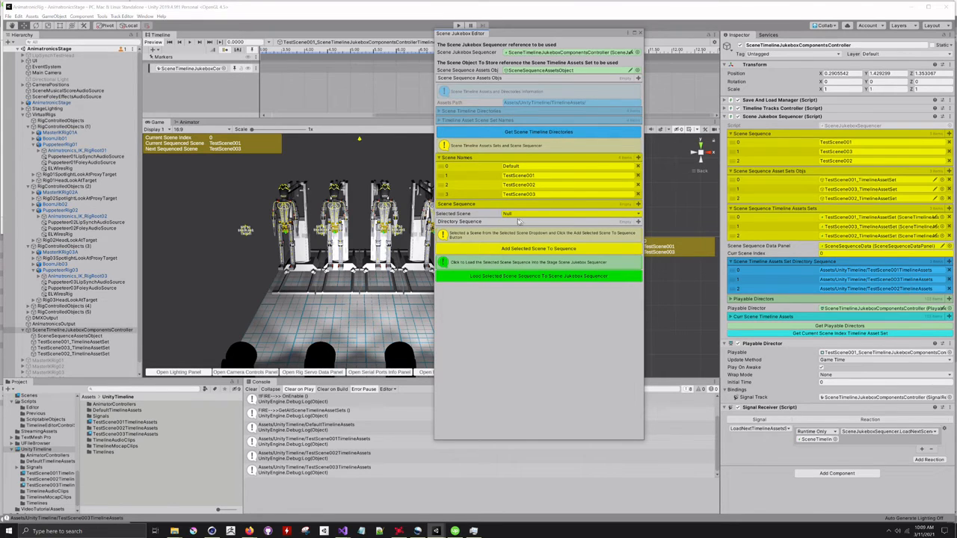
{"action": "left_click", "coordinate": [616, 216]}
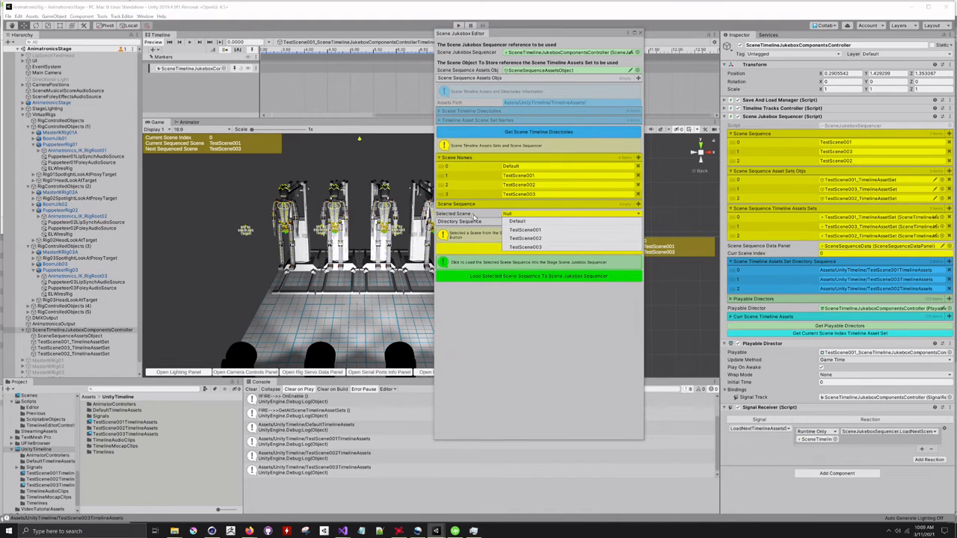
{"action": "left_click", "coordinate": [498, 380]}
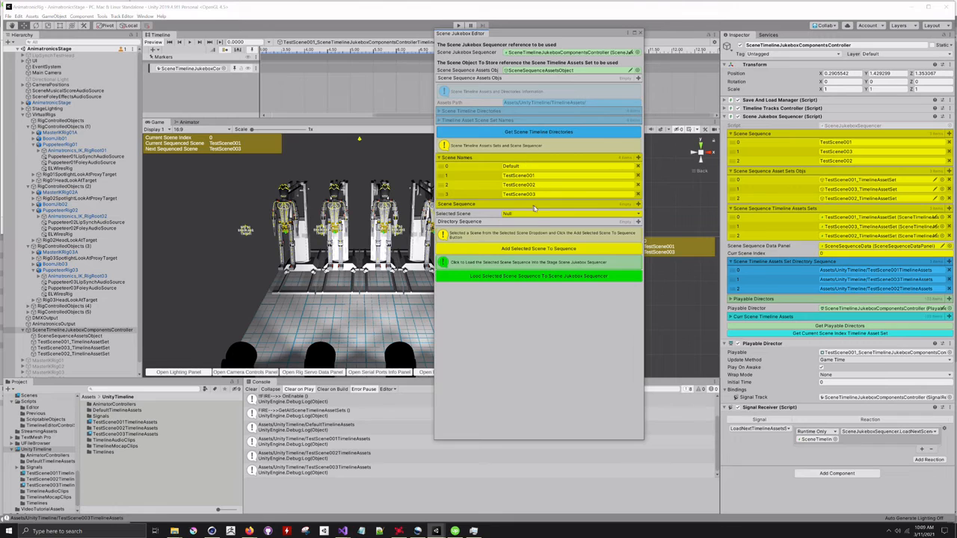
Step: Add TestScene001, TestScene002 and TestScene003 in that order to the scene sequence in the Scene Jukebox Editor
{"action": "left_click", "coordinate": [629, 215]}
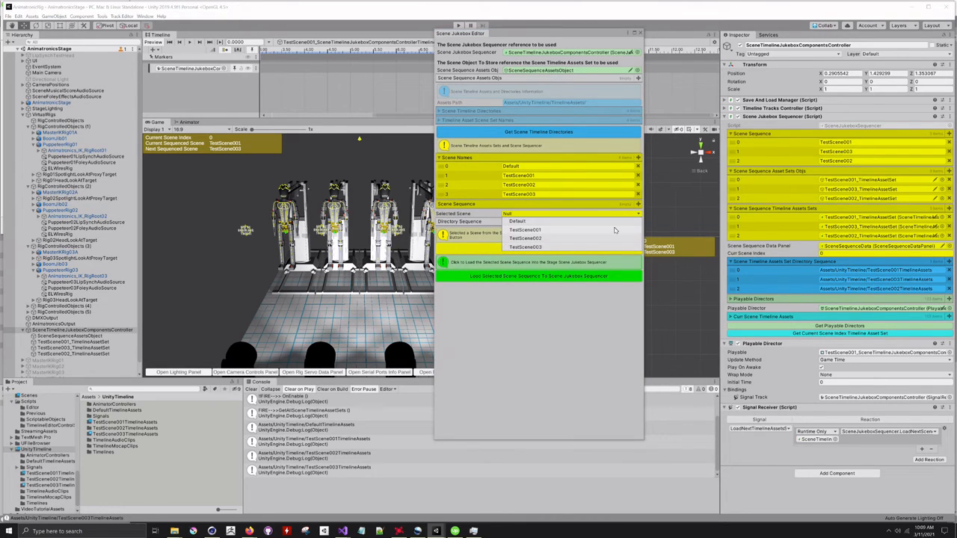
{"action": "left_click", "coordinate": [614, 228]}
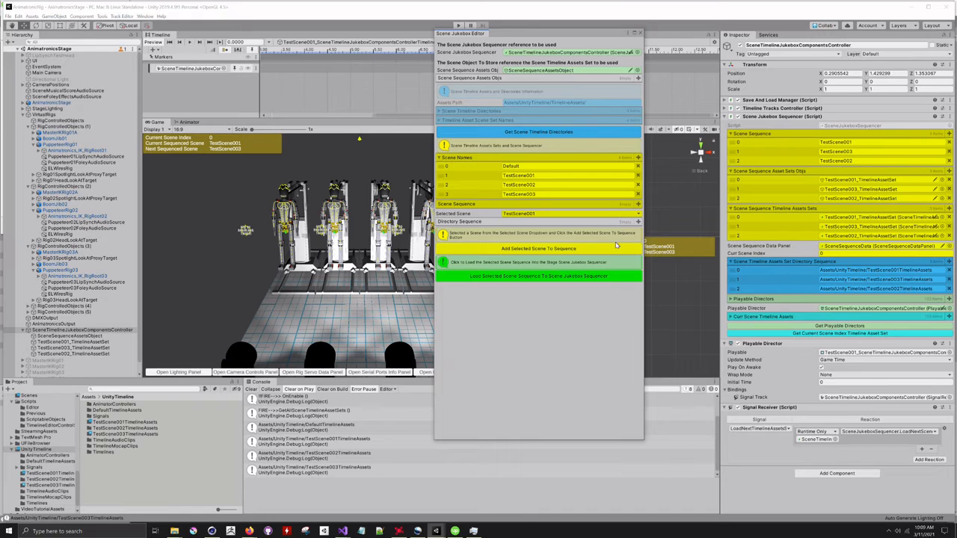
{"action": "left_click", "coordinate": [611, 250]}
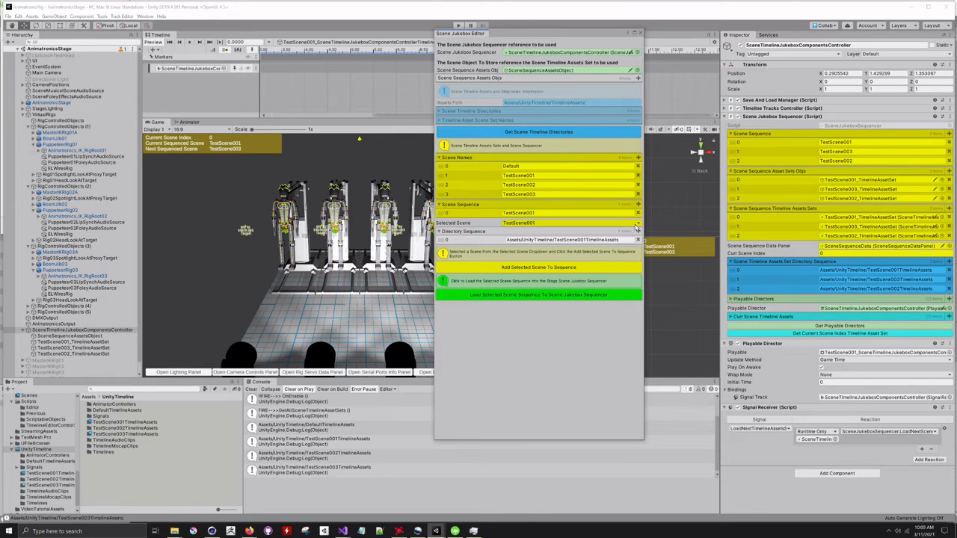
{"action": "left_click", "coordinate": [635, 222]}
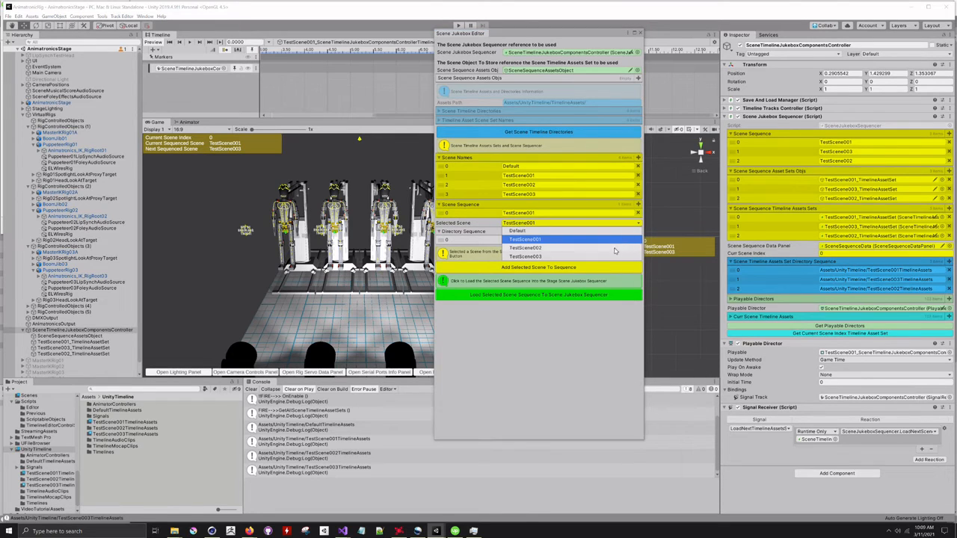
{"action": "left_click", "coordinate": [615, 248]}
{"action": "left_click", "coordinate": [613, 269]}
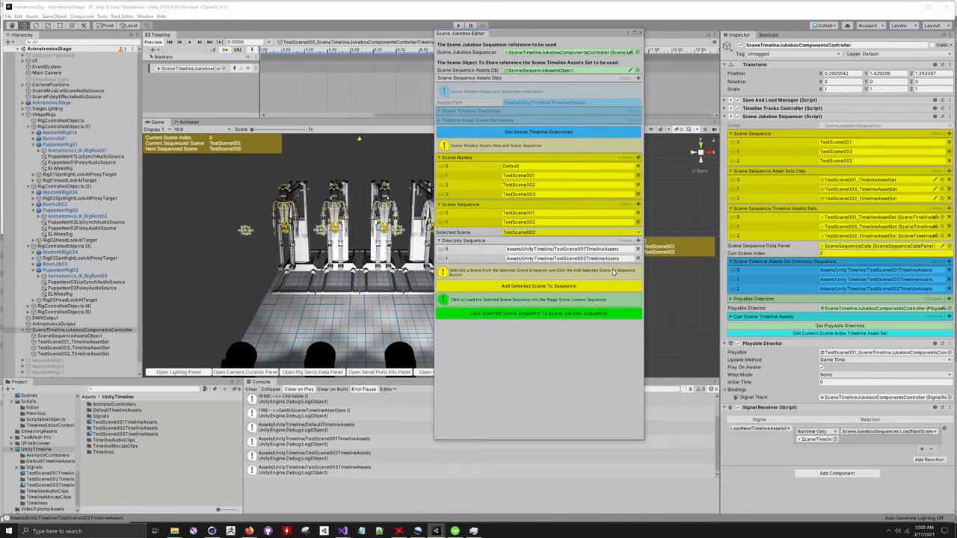
{"action": "left_click", "coordinate": [637, 233]}
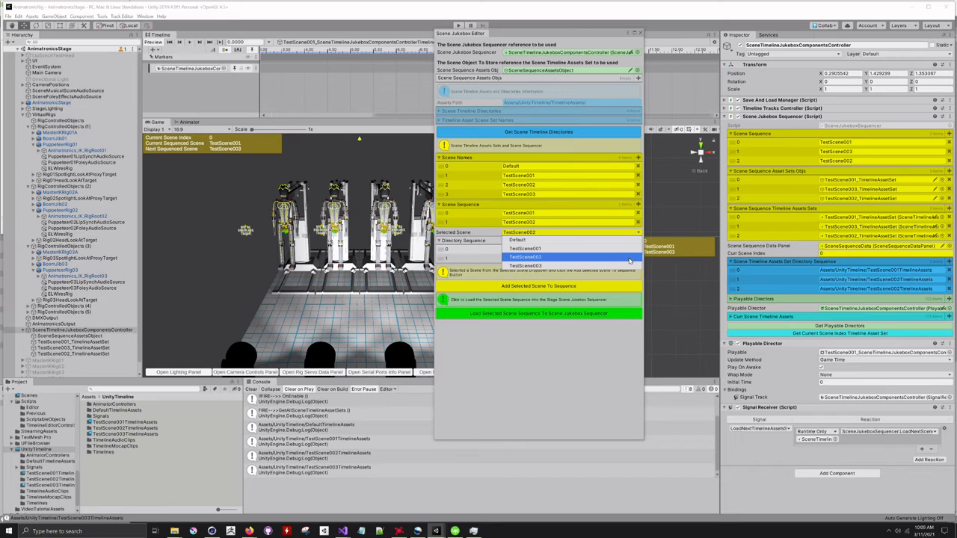
{"action": "left_click", "coordinate": [629, 266]}
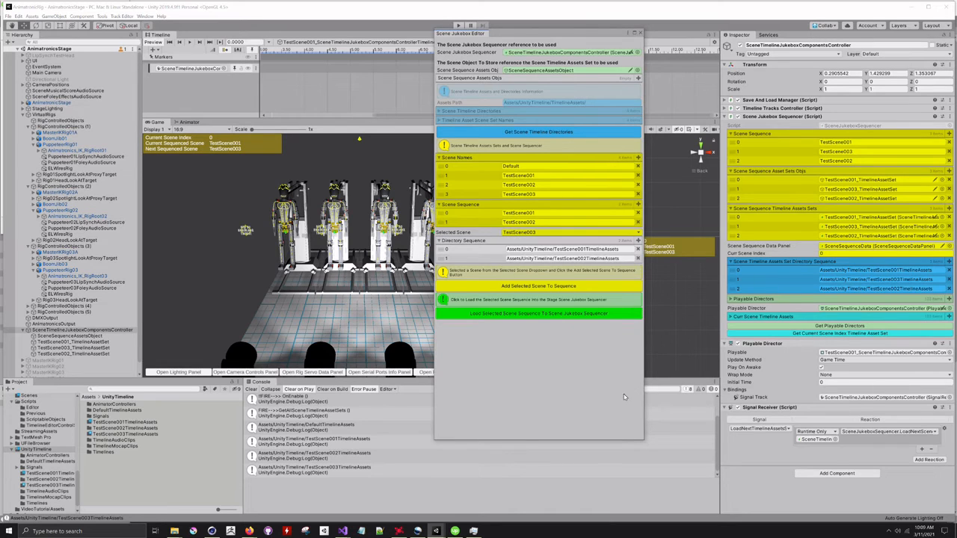
{"action": "left_click", "coordinate": [584, 292]}
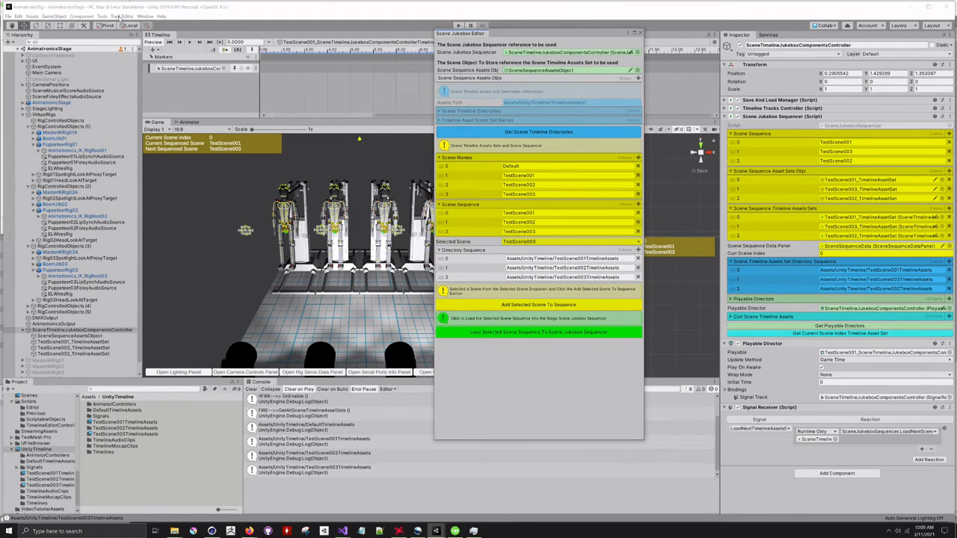
Step: Create a new scene timeline assets set named StandardPause in the Scene Timeline Assets Window and close that window
{"action": "left_click", "coordinate": [121, 16]}
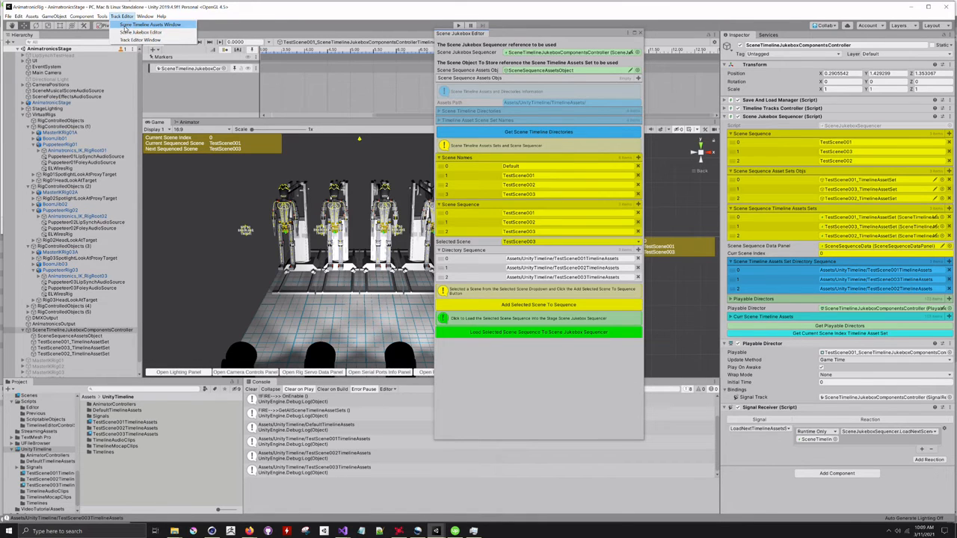
{"action": "left_click", "coordinate": [125, 25]}
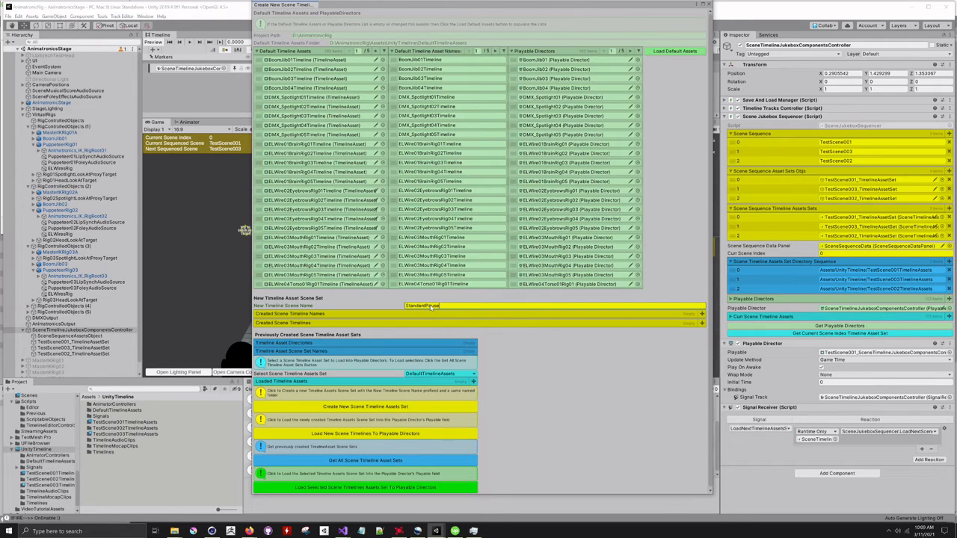
{"action": "left_click", "coordinate": [381, 406]}
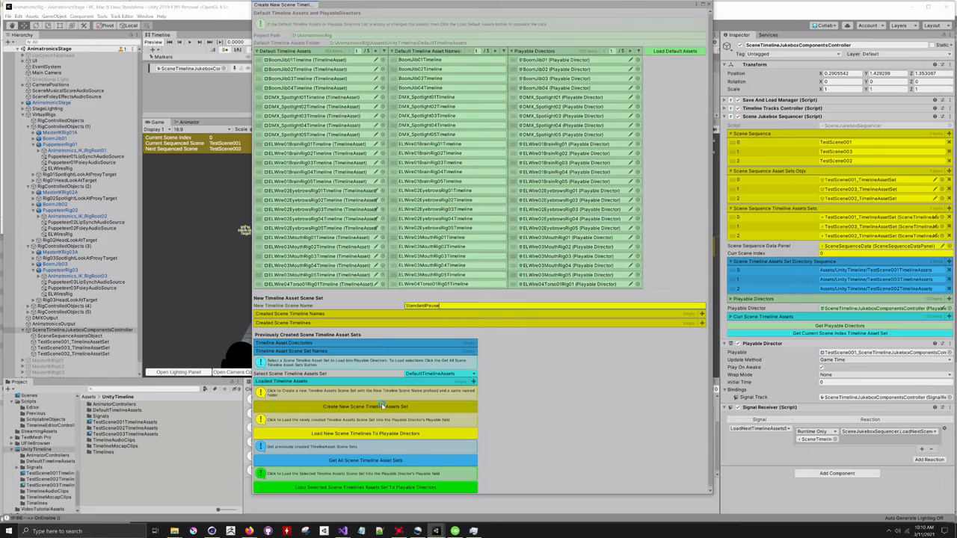
{"action": "left_click", "coordinate": [381, 406]}
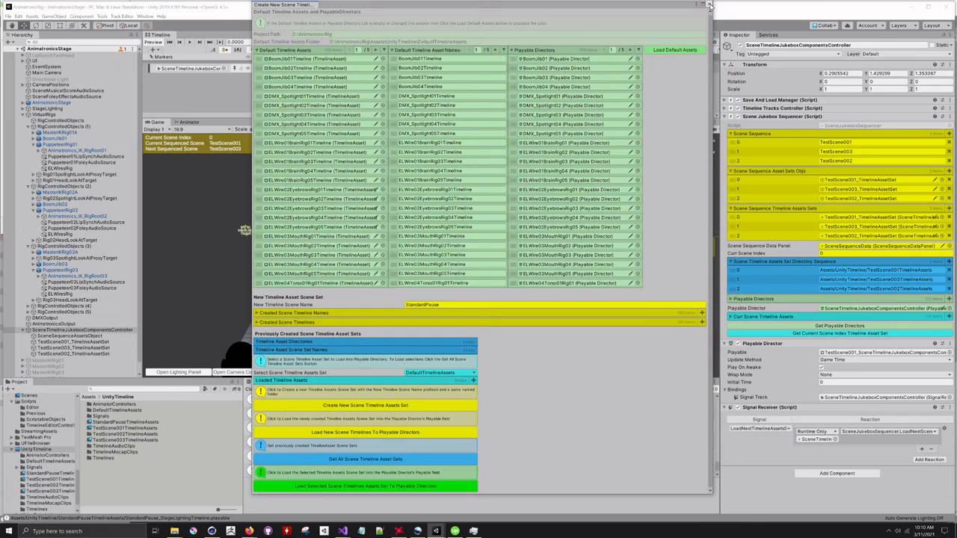
{"action": "left_click", "coordinate": [710, 5]}
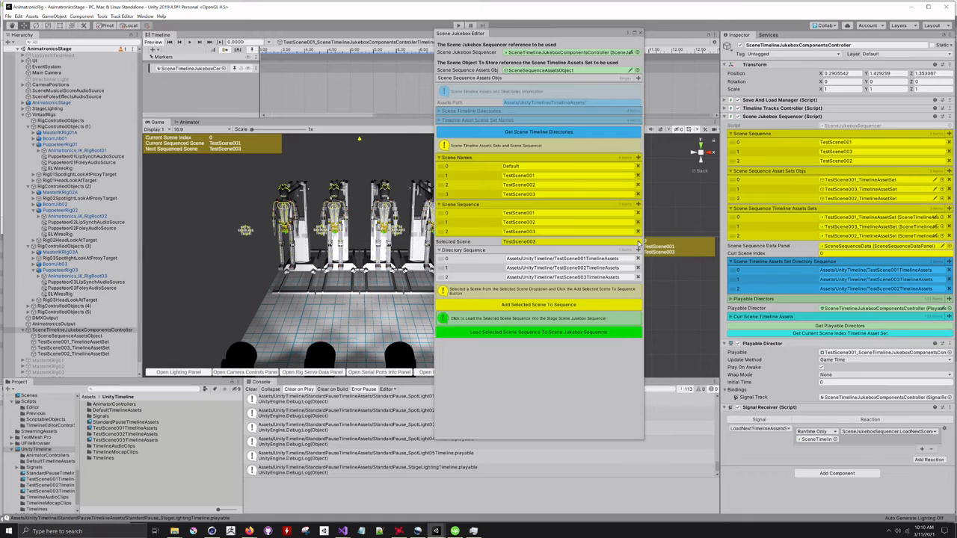
Step: Refresh the scene timeline directories and place StandardPause after both TestScene001 and TestScene002 in the scene sequence
{"action": "left_click", "coordinate": [581, 132]}
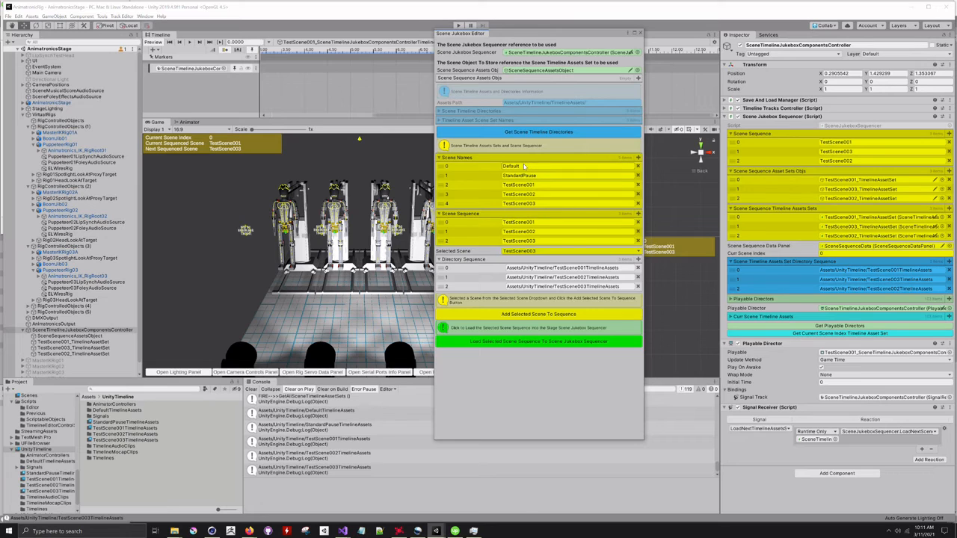
{"action": "left_click", "coordinate": [553, 252]}
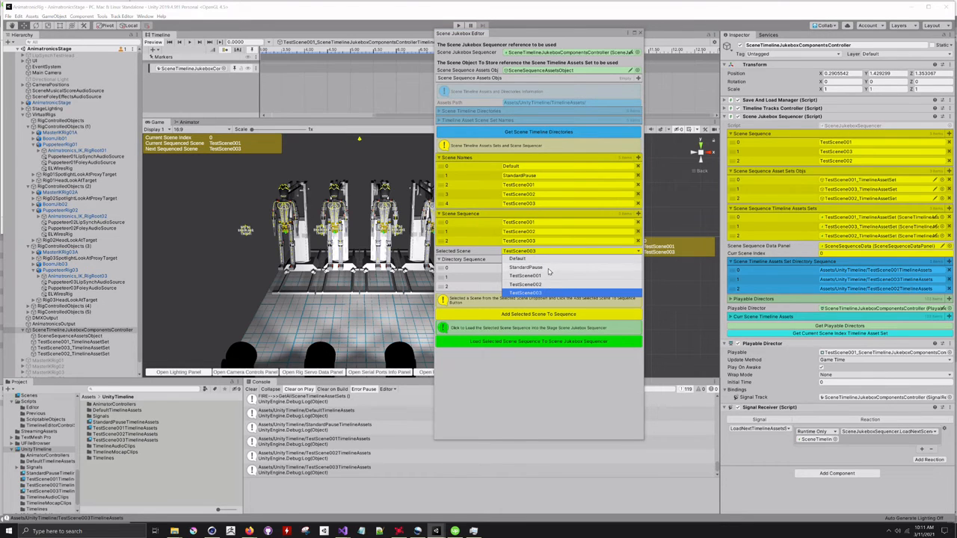
{"action": "left_click", "coordinate": [547, 267]}
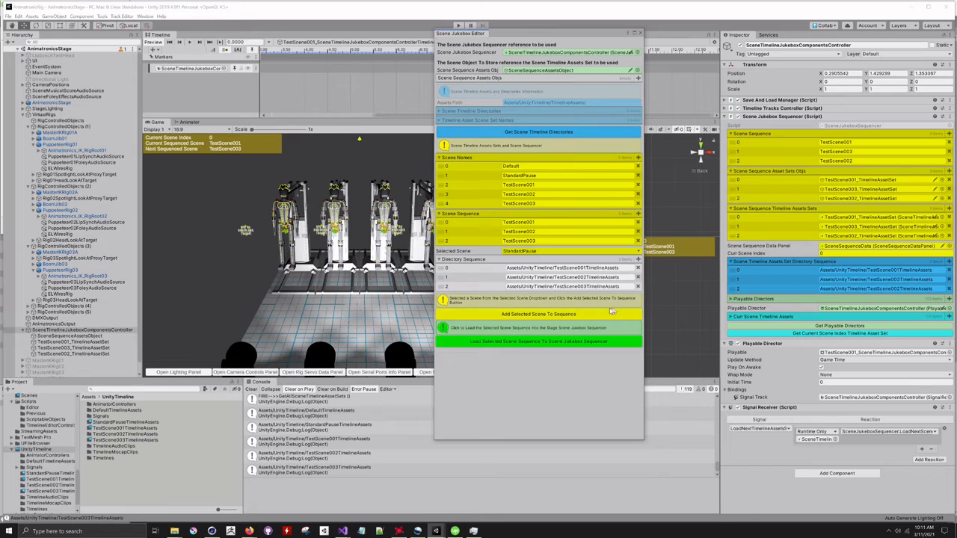
{"action": "left_click", "coordinate": [607, 318]}
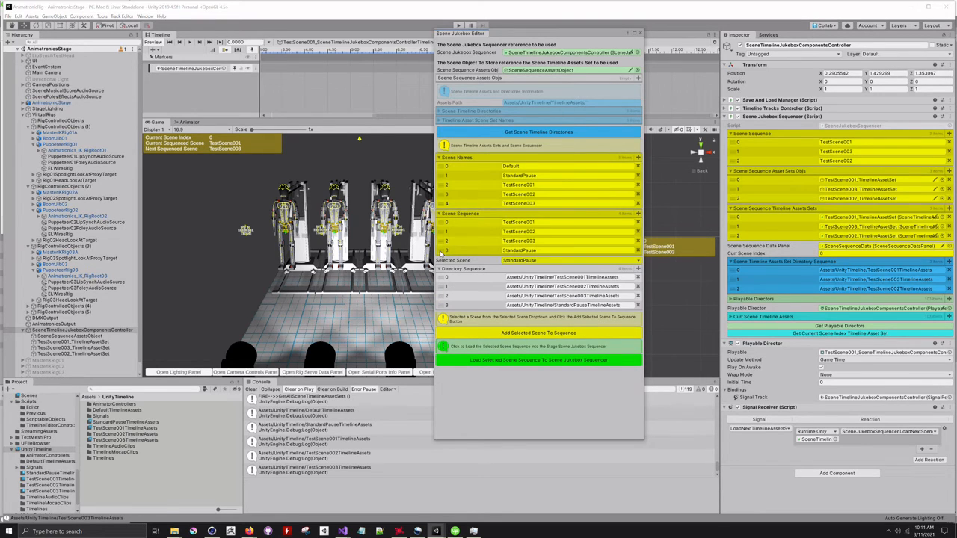
{"action": "left_click_drag", "start_coordinate": [439, 251], "coordinate": [442, 235]}
{"action": "left_click", "coordinate": [636, 260]}
{"action": "left_click", "coordinate": [553, 277]}
{"action": "left_click", "coordinate": [588, 335]}
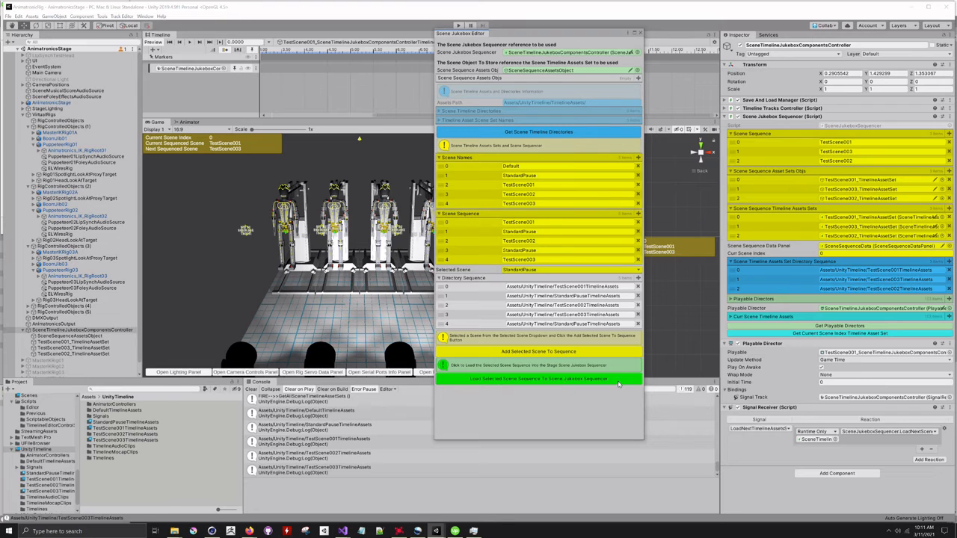
Step: Delete all TimelineAssetSet objects under SceneTimelineJukeboxComponentsController and load the selected scene sequence into the Scene Jukebox Sequencer afresh
{"action": "left_click", "coordinate": [549, 380]}
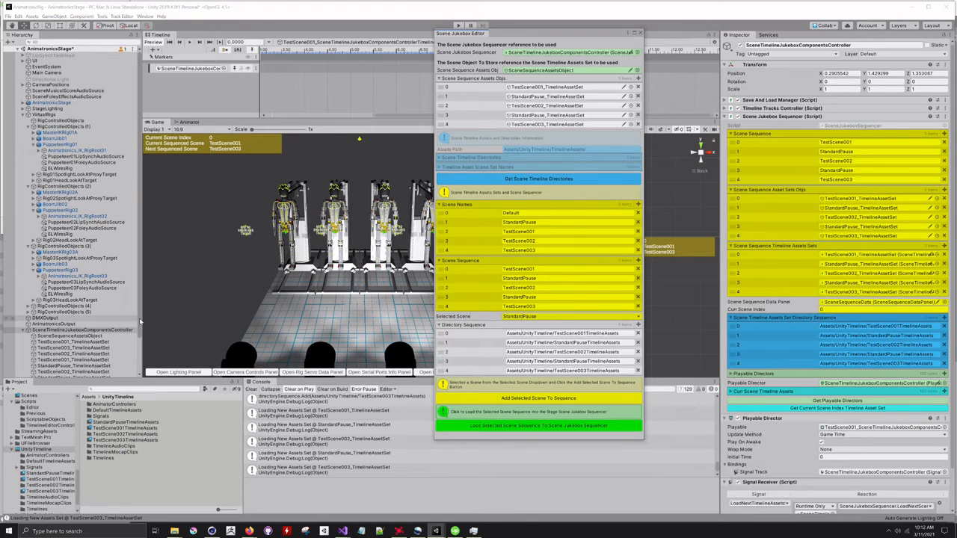
{"action": "left_click", "coordinate": [112, 329]}
{"action": "scroll", "coordinate": [110, 317], "scroll_direction": "down", "scroll_amount": 2}
{"action": "left_click", "coordinate": [97, 303]}
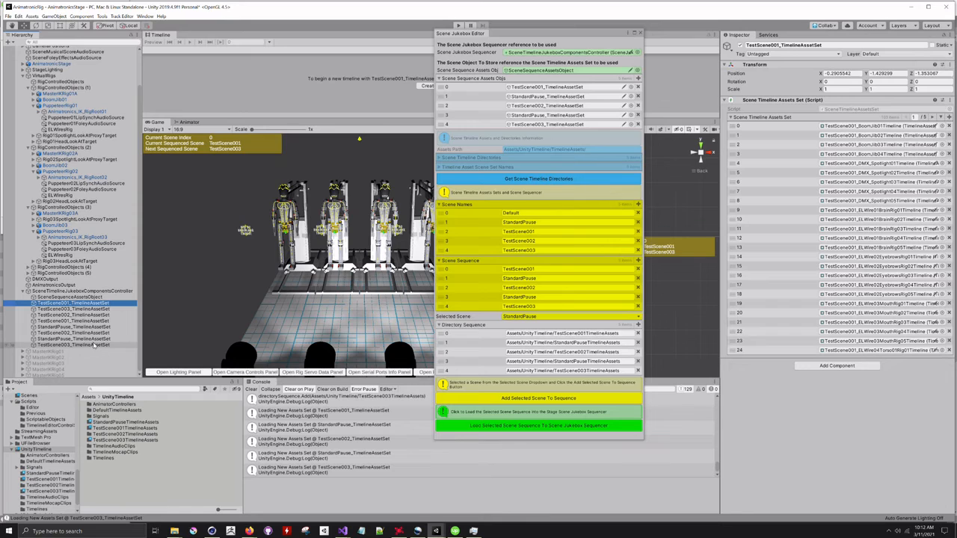
{"action": "left_click", "coordinate": [93, 345], "text": "shift"}
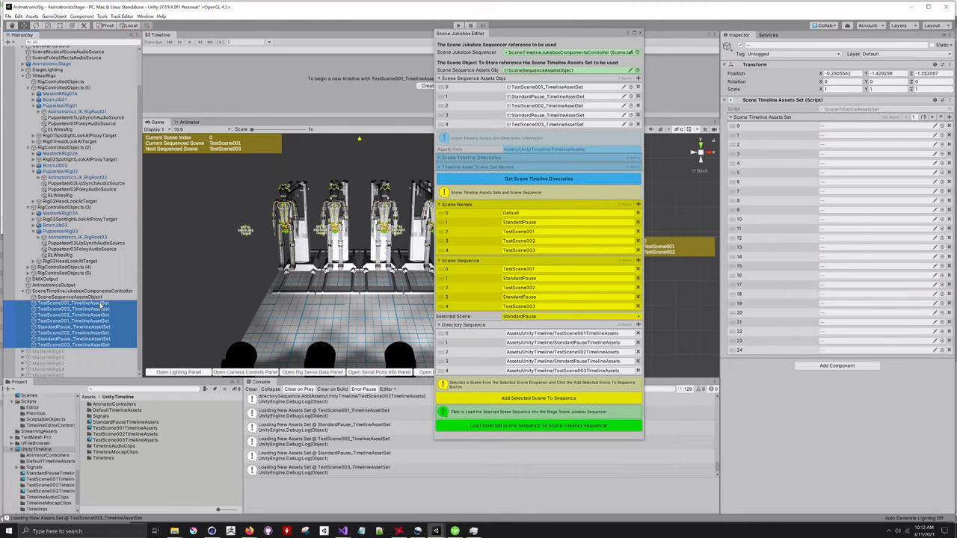
{"action": "right_click", "coordinate": [102, 304]}
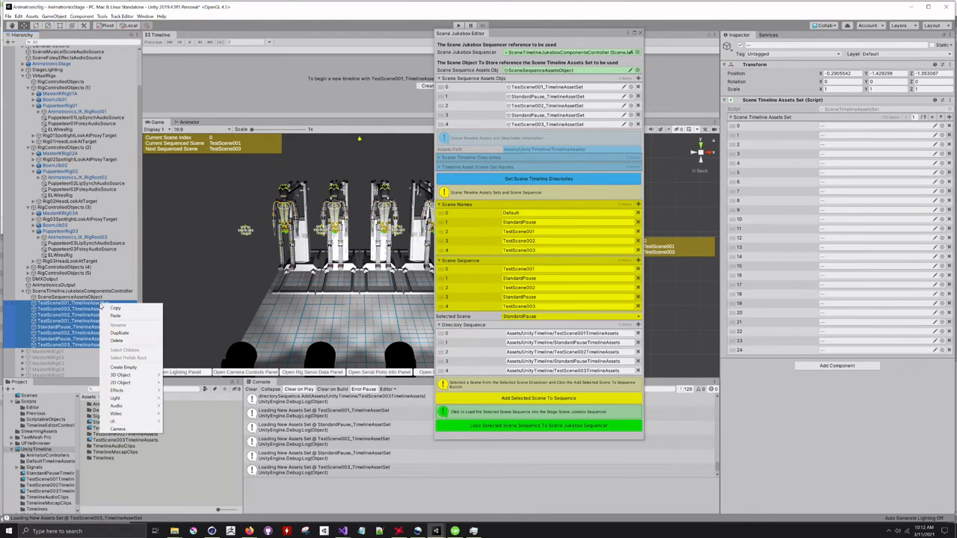
{"action": "left_click", "coordinate": [116, 341]}
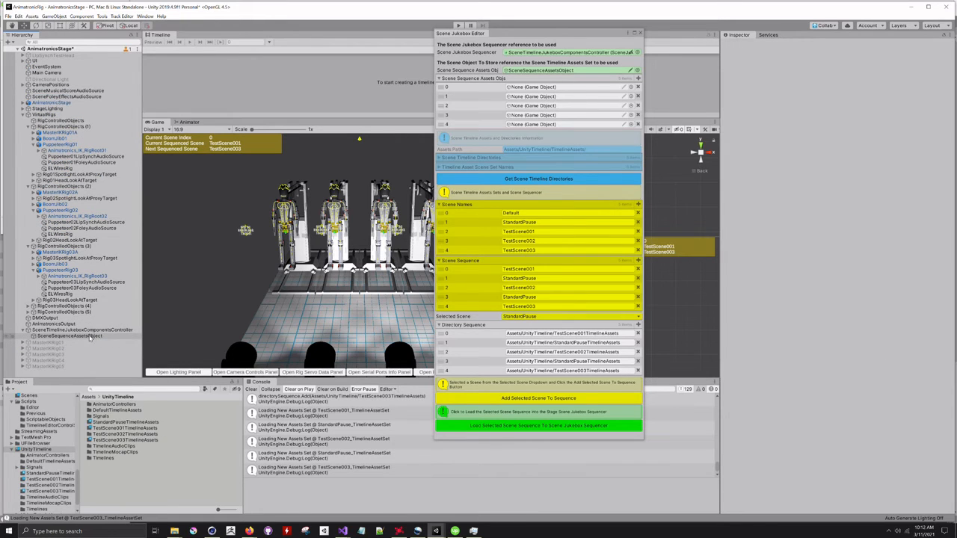
{"action": "left_click", "coordinate": [536, 426]}
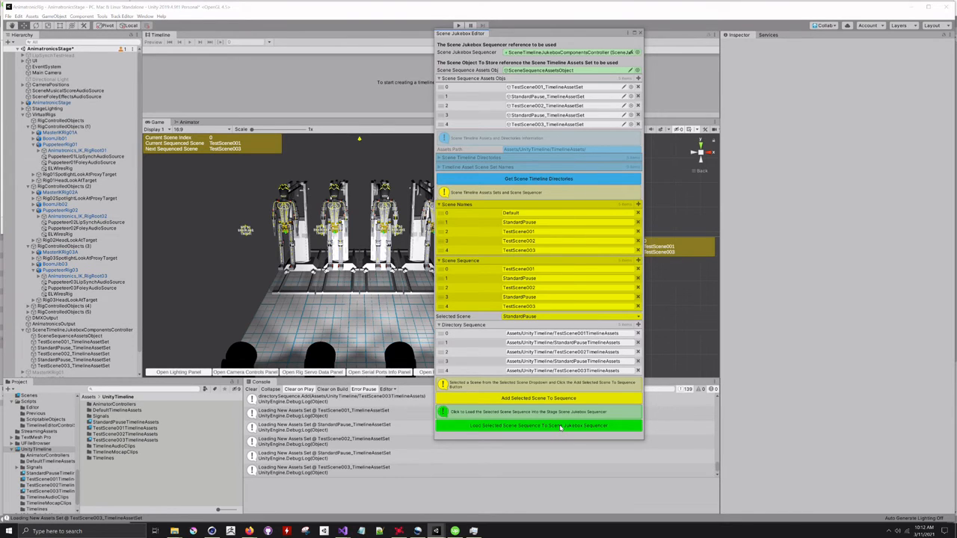
Step: Examine the loaded sequence and all pages of TestScene001_TimelineAssetSet, and close the Scene Jukebox Editor
{"action": "left_click", "coordinate": [82, 329]}
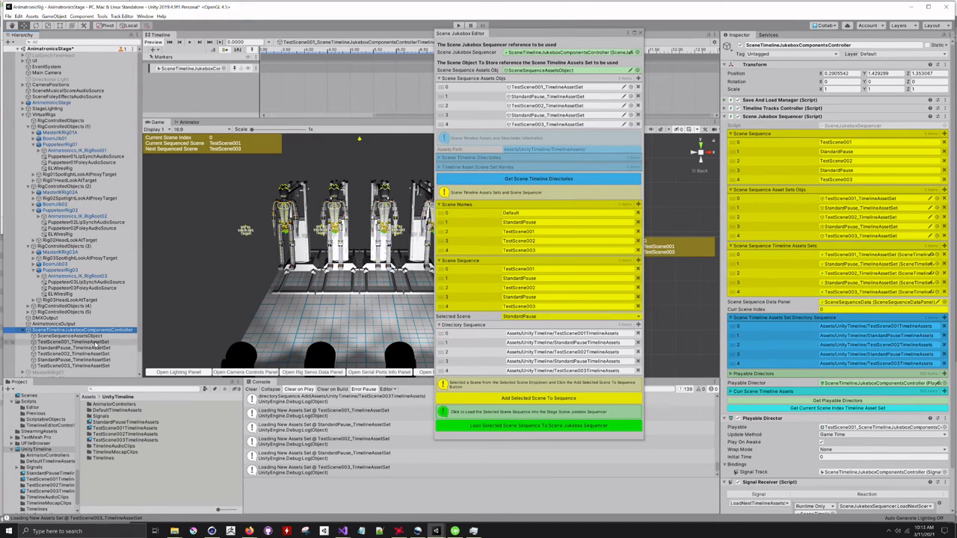
{"action": "left_click", "coordinate": [98, 342]}
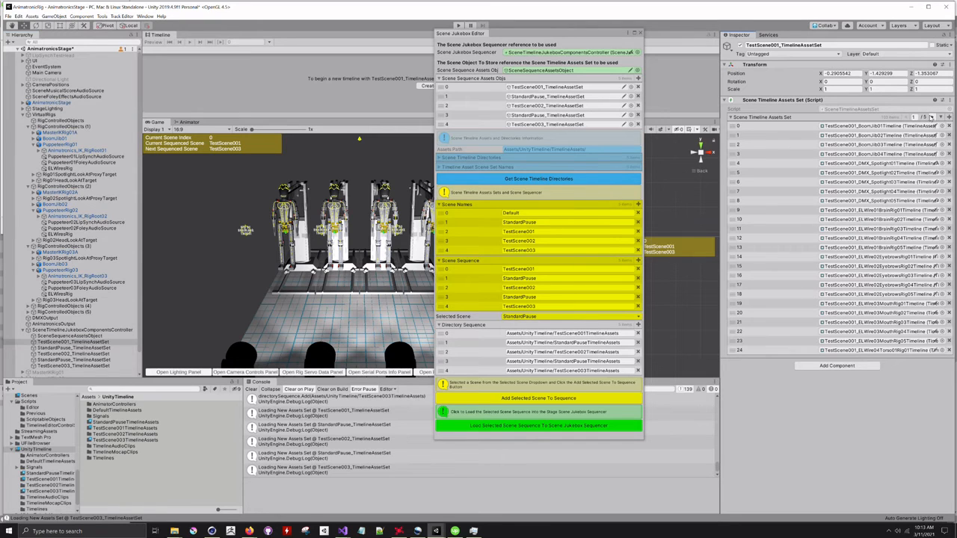
{"action": "left_click", "coordinate": [932, 116]}
{"action": "left_click", "coordinate": [932, 116]}
{"action": "left_click", "coordinate": [932, 116]}
{"action": "left_click", "coordinate": [933, 117]}
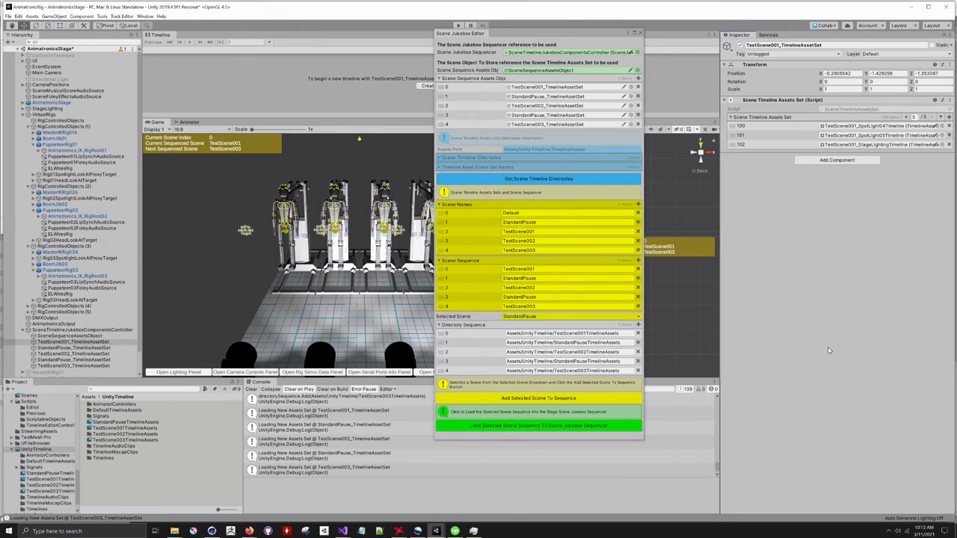
{"action": "left_click", "coordinate": [640, 34]}
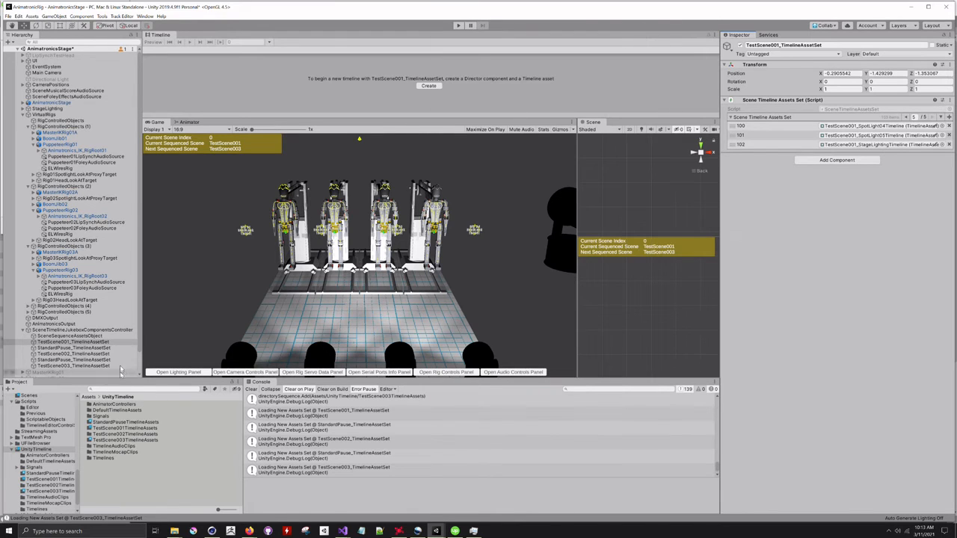
Step: Review the signal emitter on the jukebox controller's timeline and get the current scene index timeline asset set
{"action": "left_click", "coordinate": [107, 331]}
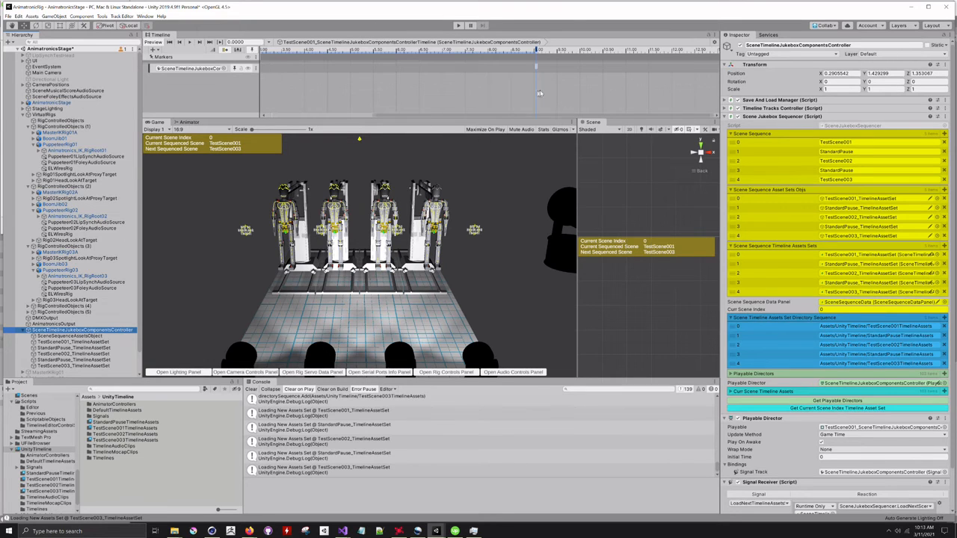
{"action": "left_click", "coordinate": [535, 67]}
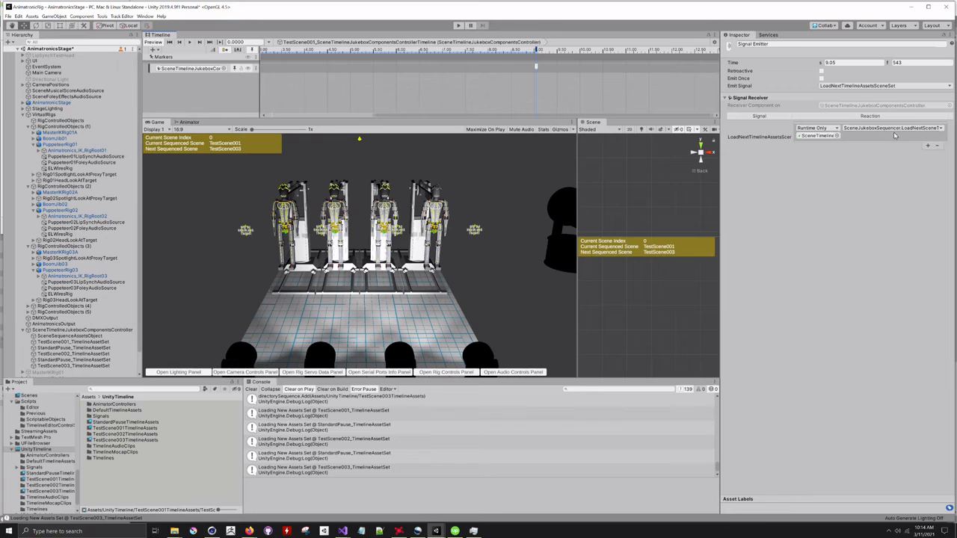
{"action": "left_click", "coordinate": [68, 330]}
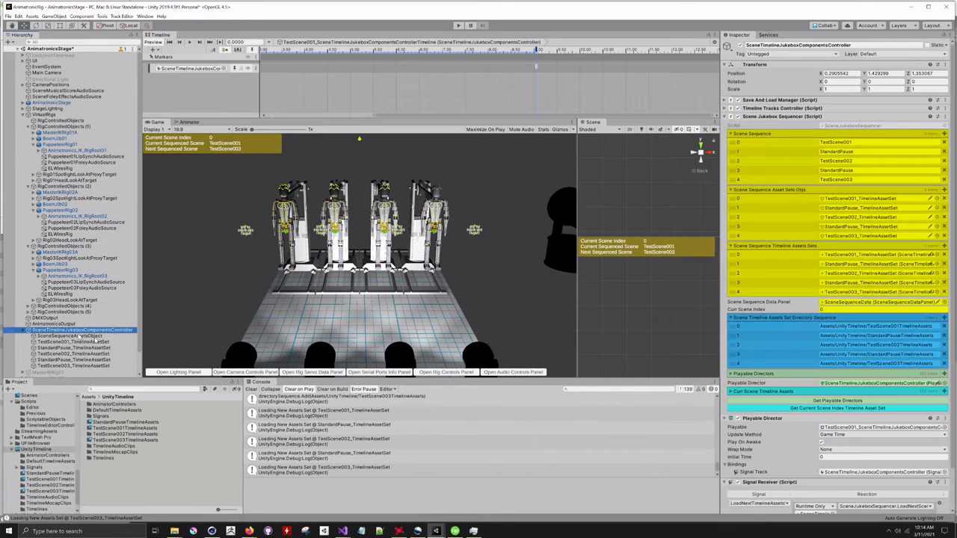
{"action": "left_click", "coordinate": [845, 409]}
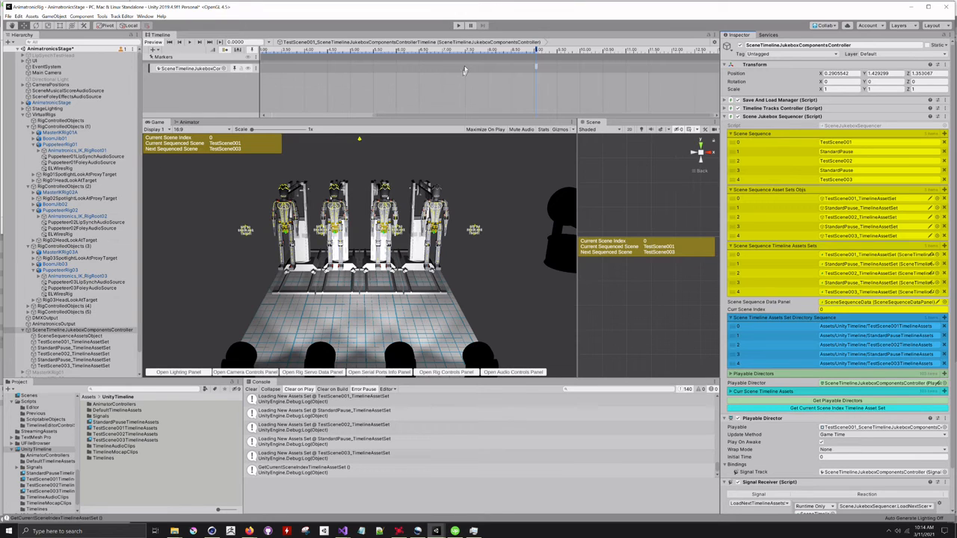
Step: Examine the signals available to the jukebox timeline's emitter, keeping LoadNextTimelineAssetsSceneSet as its emit signal
{"action": "left_click", "coordinate": [535, 68]}
{"action": "right_click", "coordinate": [521, 71]}
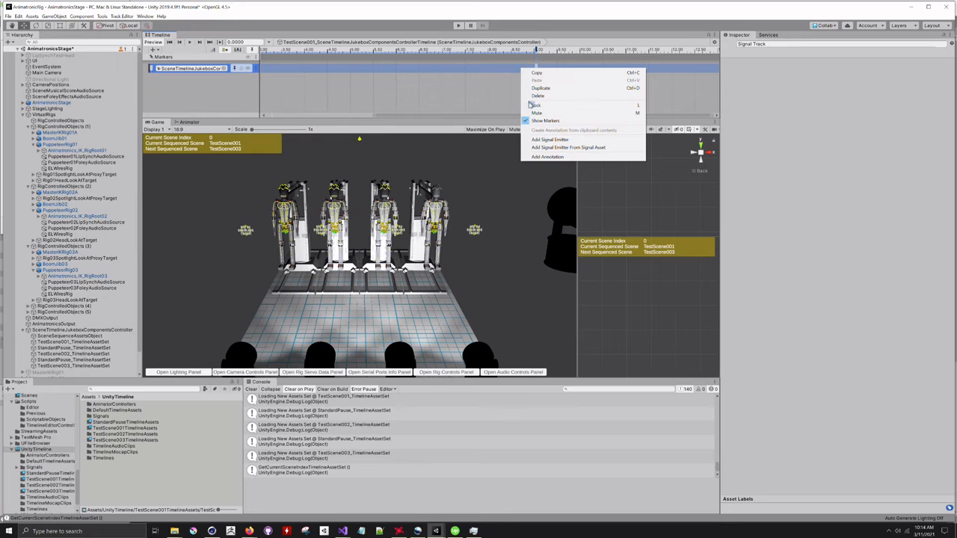
{"action": "left_click", "coordinate": [856, 113]}
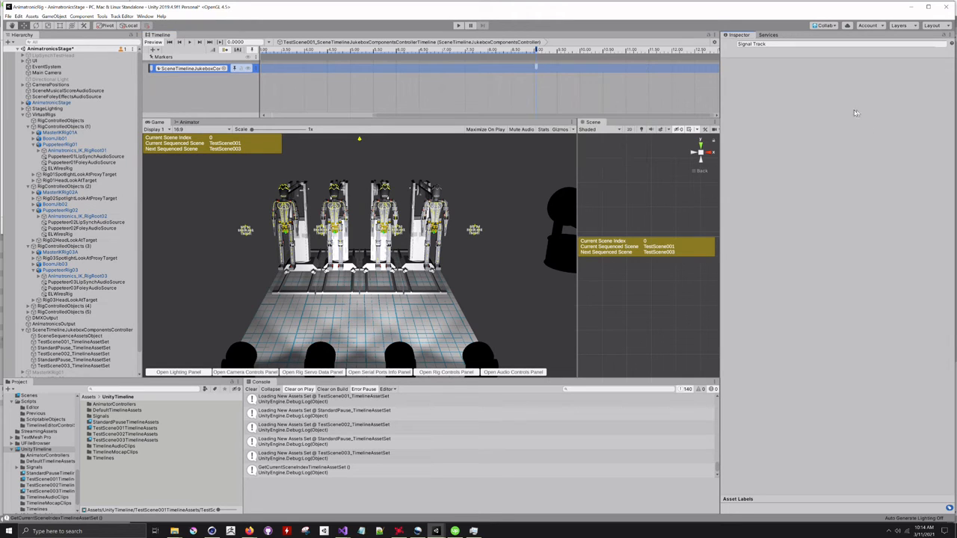
{"action": "left_click", "coordinate": [536, 67]}
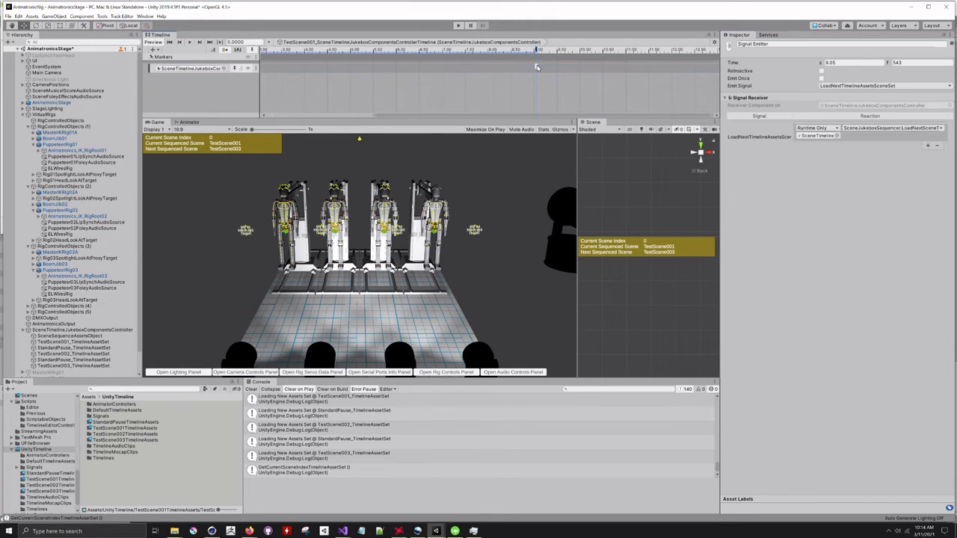
{"action": "left_click", "coordinate": [893, 86]}
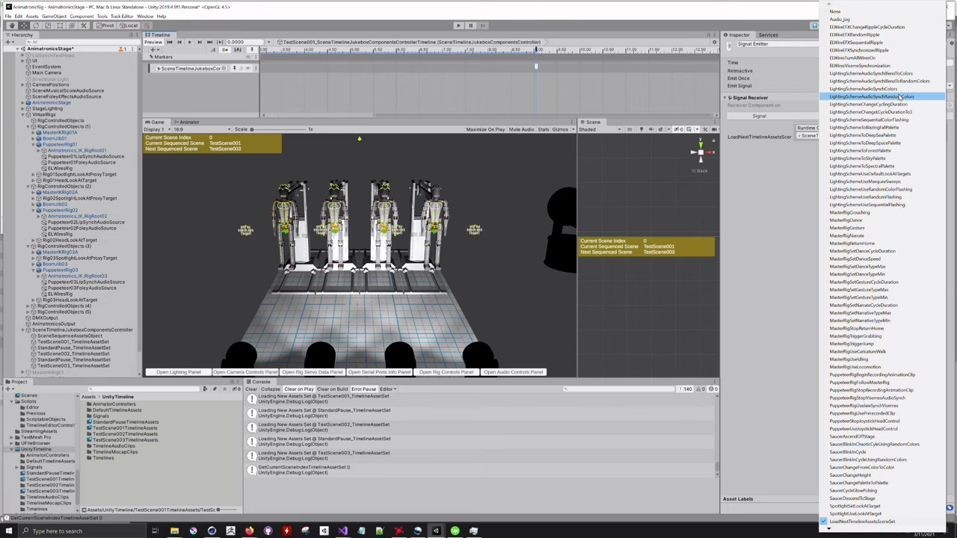
{"action": "left_click", "coordinate": [930, 525]}
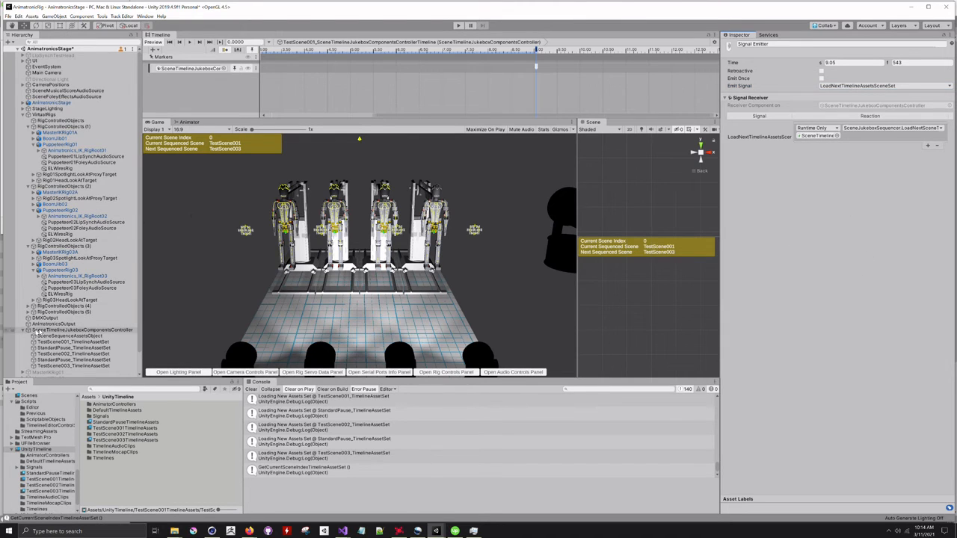
Step: Examine the Curr Scene Index of the Scene Jukebox Sequencer on SceneTimelineJukeboxComponentsController
{"action": "left_click", "coordinate": [41, 330]}
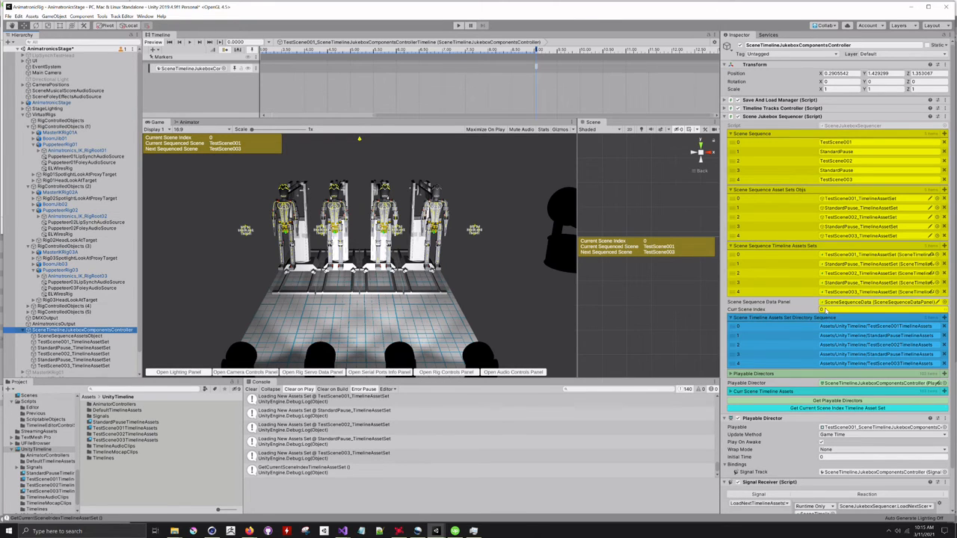
{"action": "left_click", "coordinate": [824, 310]}
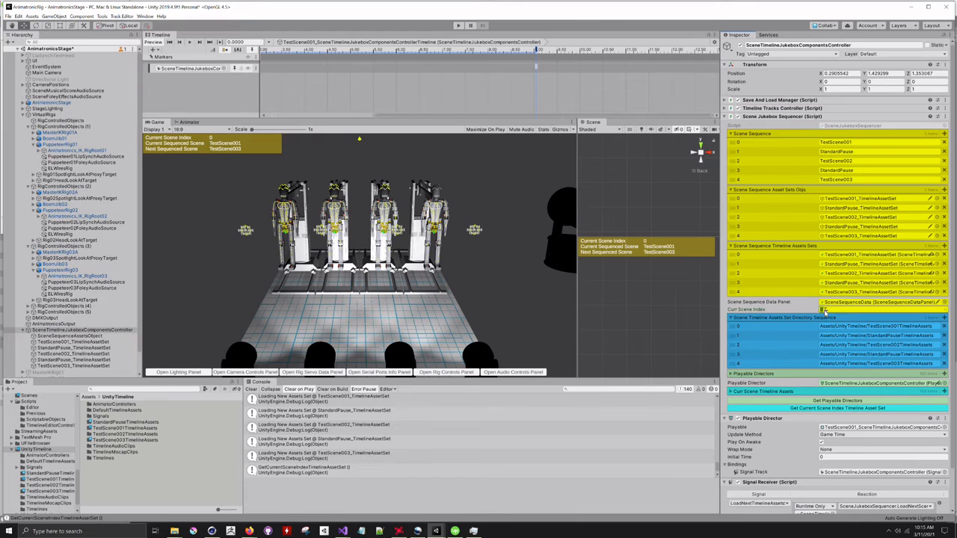
{"action": "key", "text": "Return"}
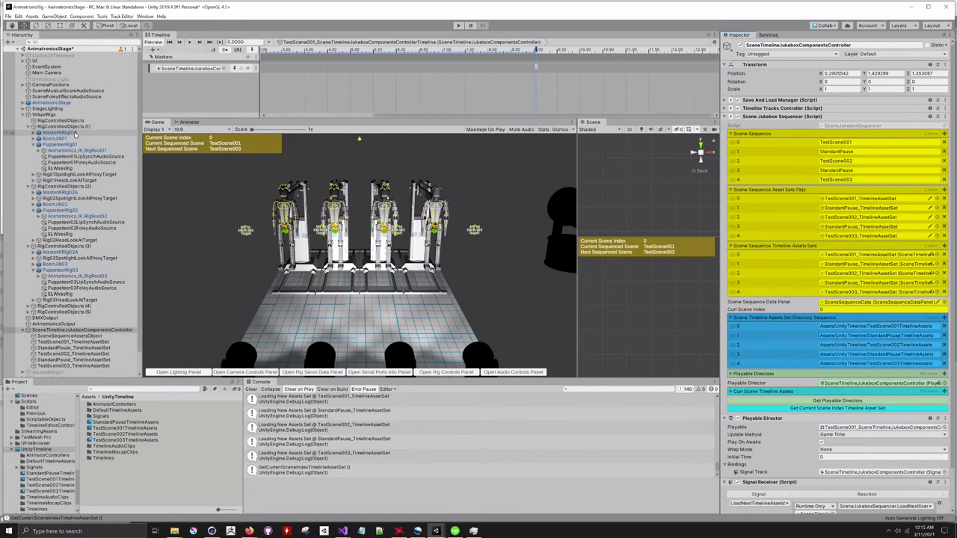
Step: Review the TestScene001 timelines of MasterIKRig01A, StageLighting, the scene audio sources and Puppeteer01's lip-synch and foley audio sources
{"action": "left_click", "coordinate": [75, 133]}
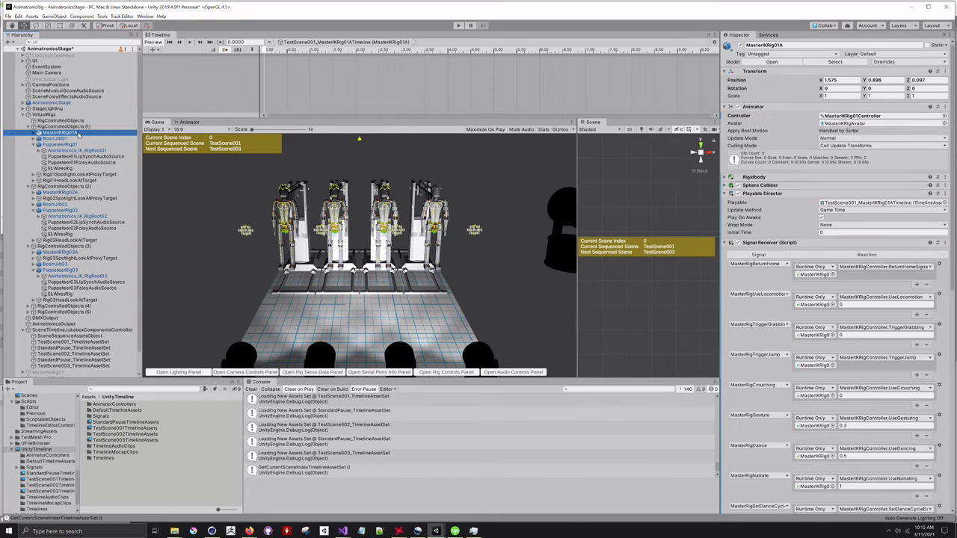
{"action": "left_click", "coordinate": [47, 109]}
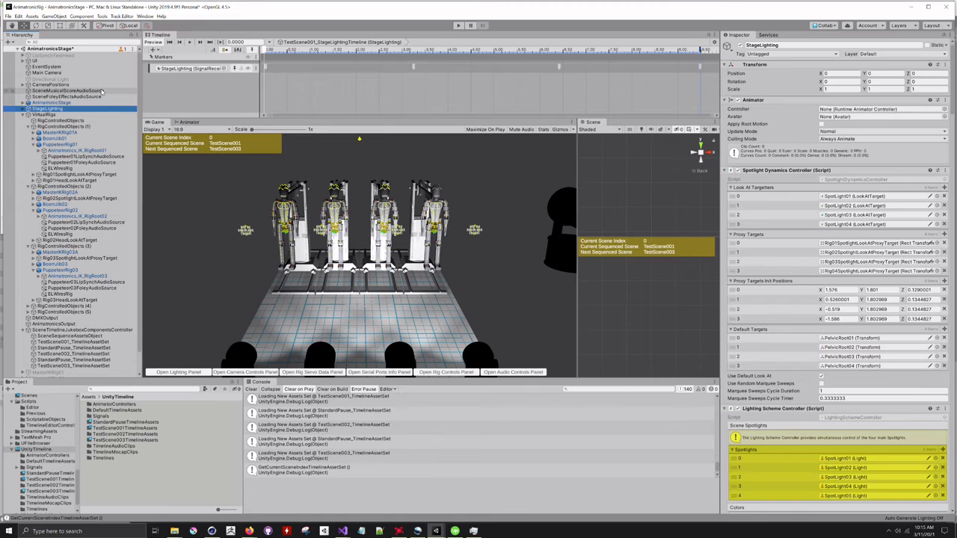
{"action": "left_click", "coordinate": [100, 91]}
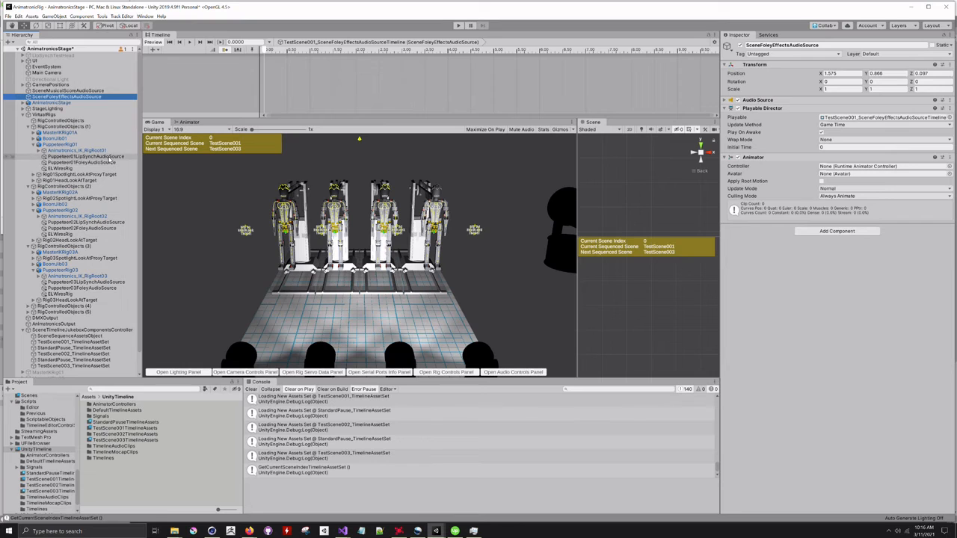
{"action": "left_click", "coordinate": [111, 157]}
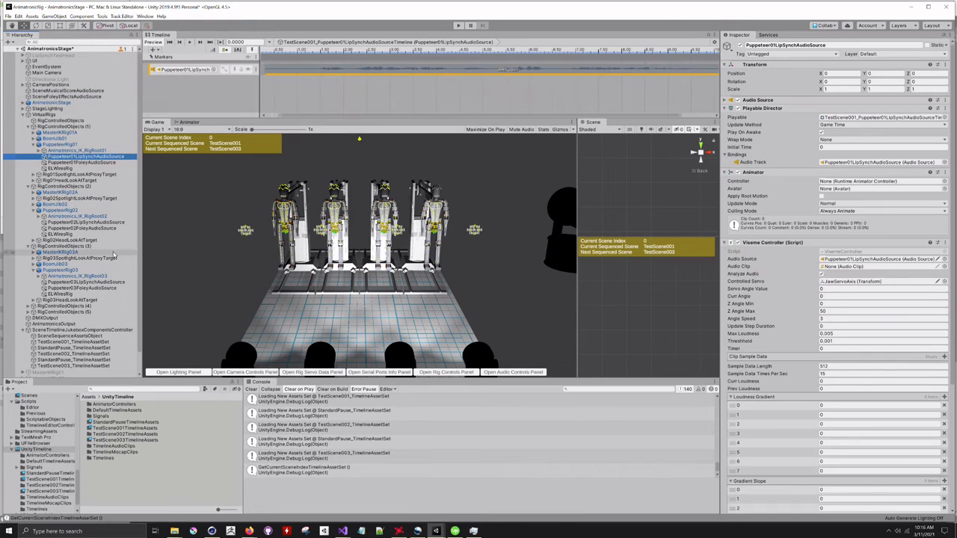
{"action": "left_click", "coordinate": [105, 162]}
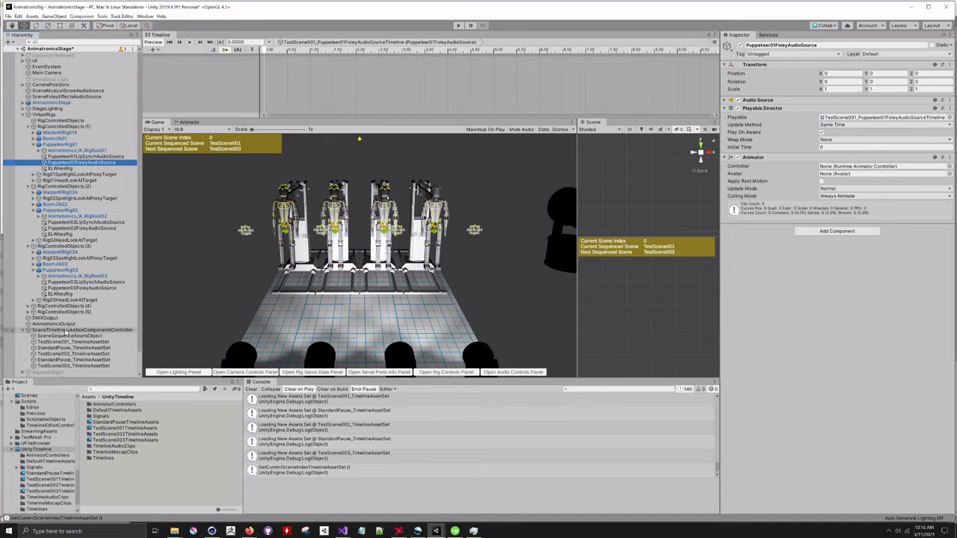
Step: Move the LoadNextTimelineAssetsSceneSet emitter on the jukebox controller's timeline to about 12.42 seconds (frame 745)
{"action": "left_click", "coordinate": [66, 329]}
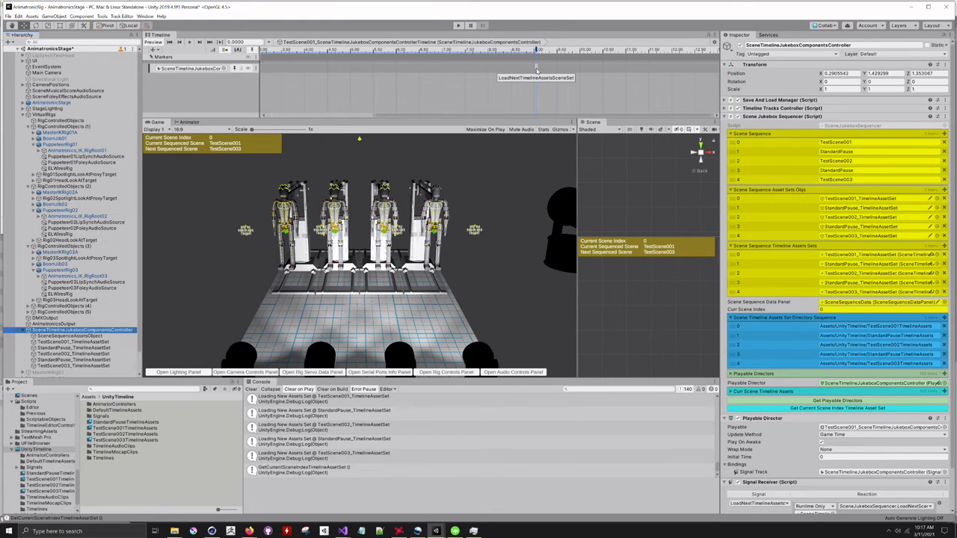
{"action": "left_click", "coordinate": [536, 68]}
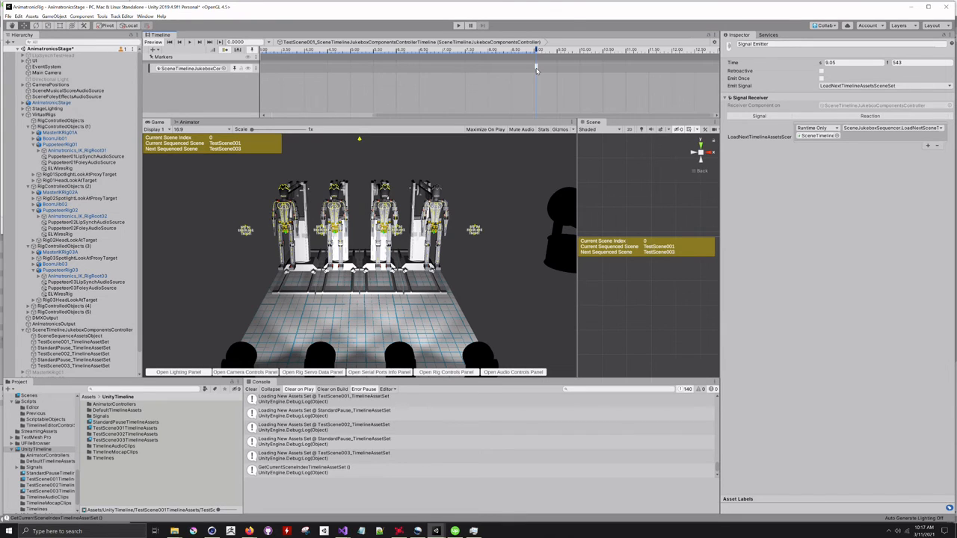
{"action": "mouse_move", "coordinate": [536, 68]}
{"action": "left_mouse_down"}
{"action": "mouse_move", "coordinate": [684, 67]}
{"action": "mouse_move", "coordinate": [368, 66]}
{"action": "left_mouse_up"}
{"action": "mouse_move", "coordinate": [441, 59]}
{"action": "left_mouse_down"}
{"action": "mouse_move", "coordinate": [692, 63]}
{"action": "mouse_move", "coordinate": [422, 69]}
{"action": "mouse_move", "coordinate": [689, 78]}
{"action": "left_mouse_up"}
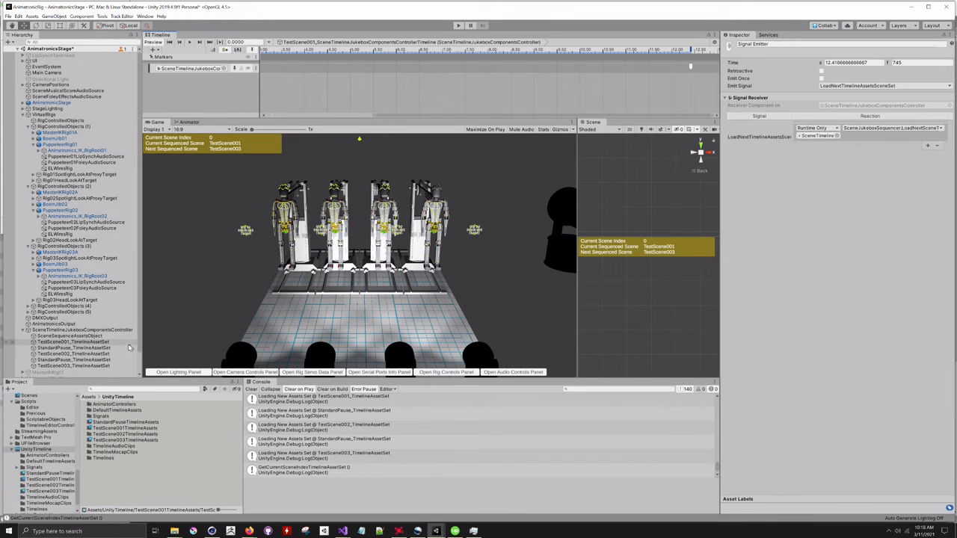
Step: Examine the SaucerRig under RigControlledObjects (5), including its signal receiver reactions and the objects nested in SaucerAndRig
{"action": "left_click", "coordinate": [28, 313]}
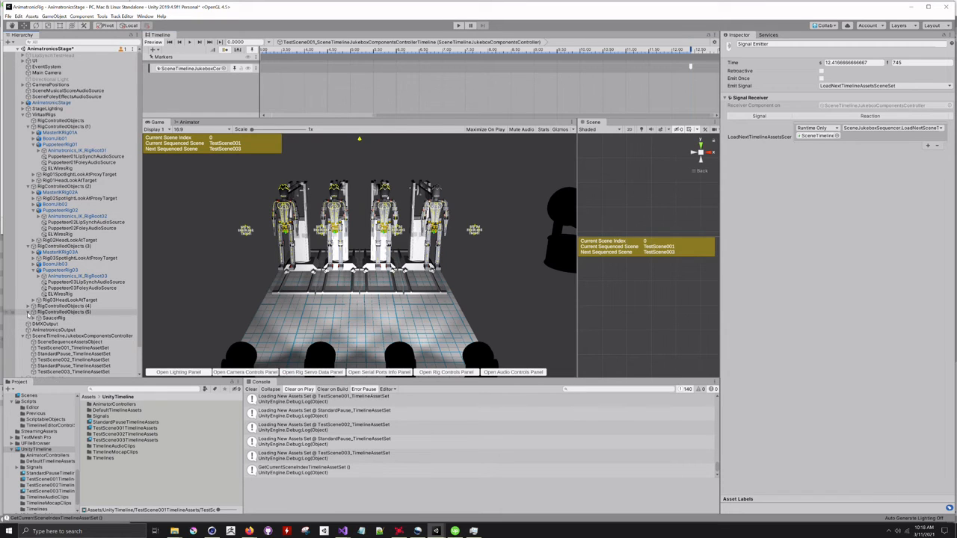
{"action": "left_click", "coordinate": [46, 319]}
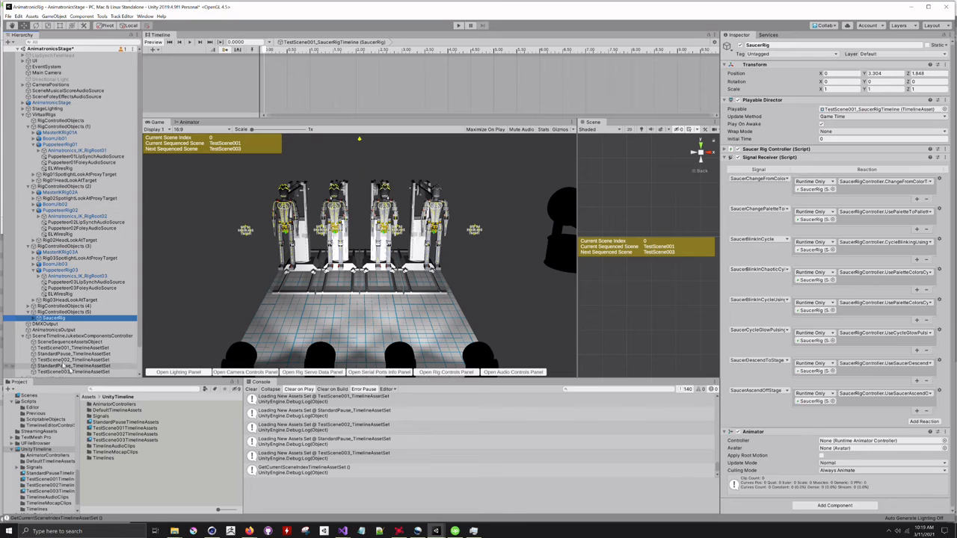
{"action": "left_click", "coordinate": [33, 319]}
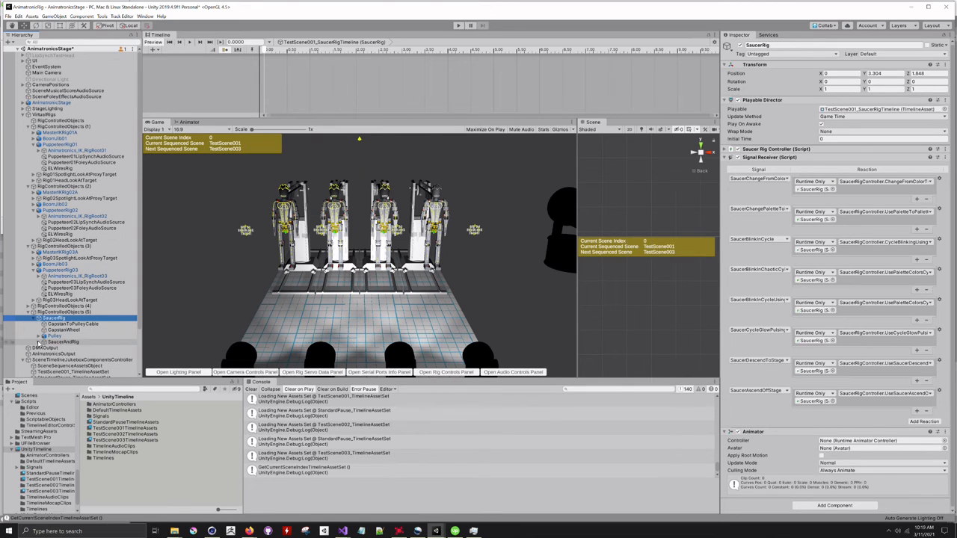
{"action": "left_click", "coordinate": [33, 341]}
{"action": "left_click", "coordinate": [85, 354]}
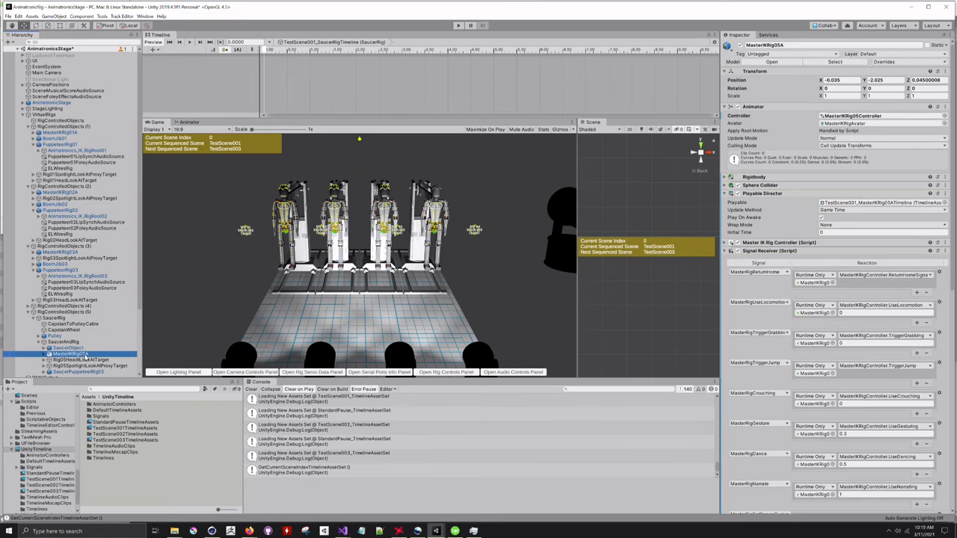
Step: Frame SaucerAndRig in the Scene view and inspect the saucer and its puppet up close and from an angle
{"action": "left_click", "coordinate": [73, 342]}
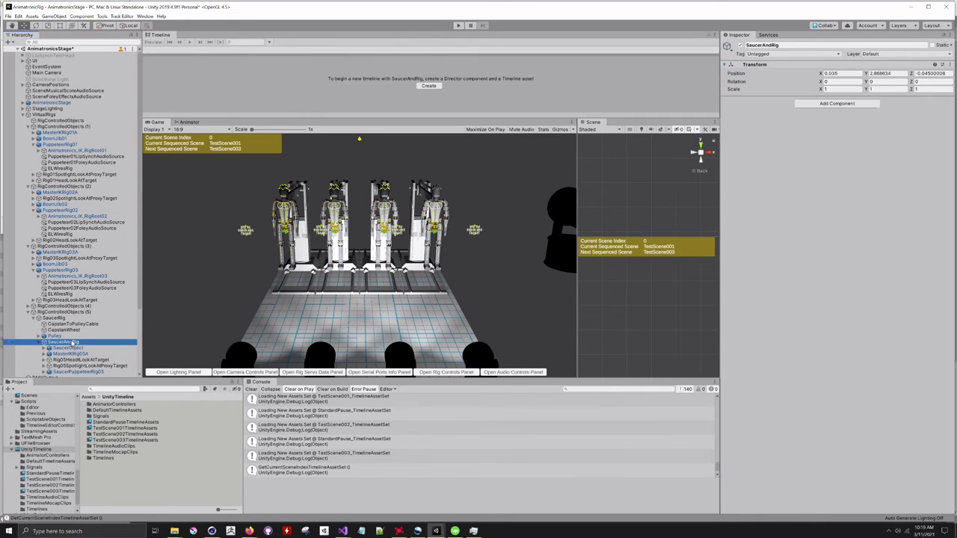
{"action": "double_click", "coordinate": [73, 341]}
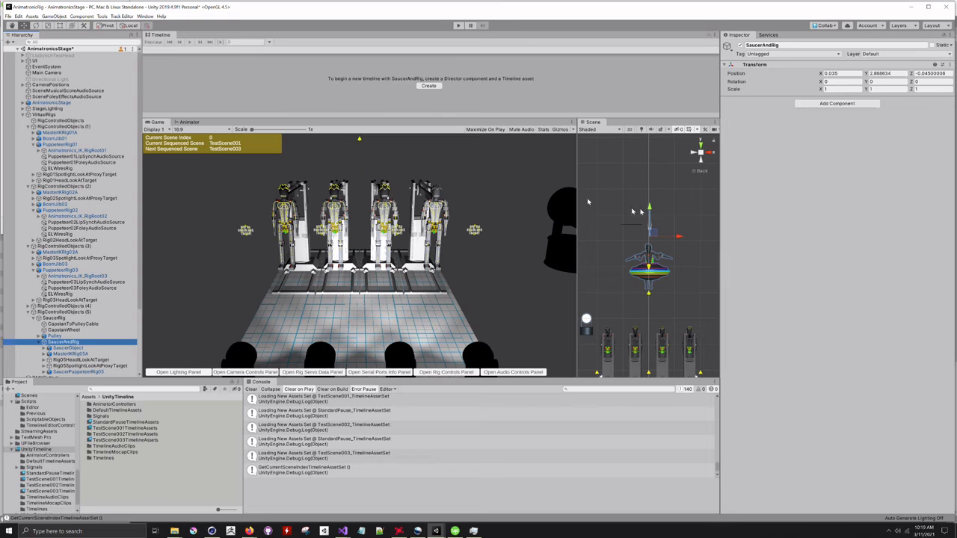
{"action": "left_click", "coordinate": [703, 172]}
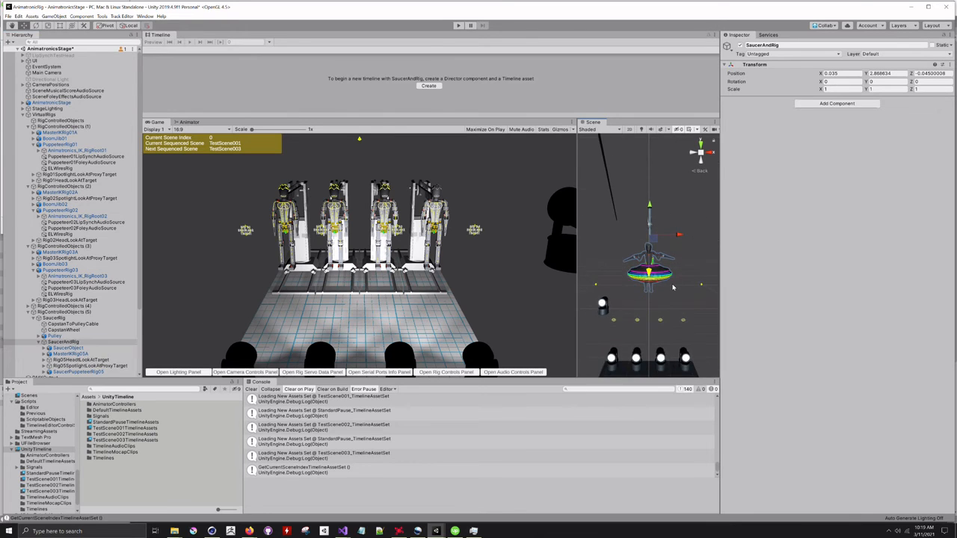
{"action": "scroll", "coordinate": [675, 263], "scroll_direction": "down", "scroll_amount": 5}
{"action": "scroll", "coordinate": [675, 263], "scroll_direction": "up", "scroll_amount": 3}
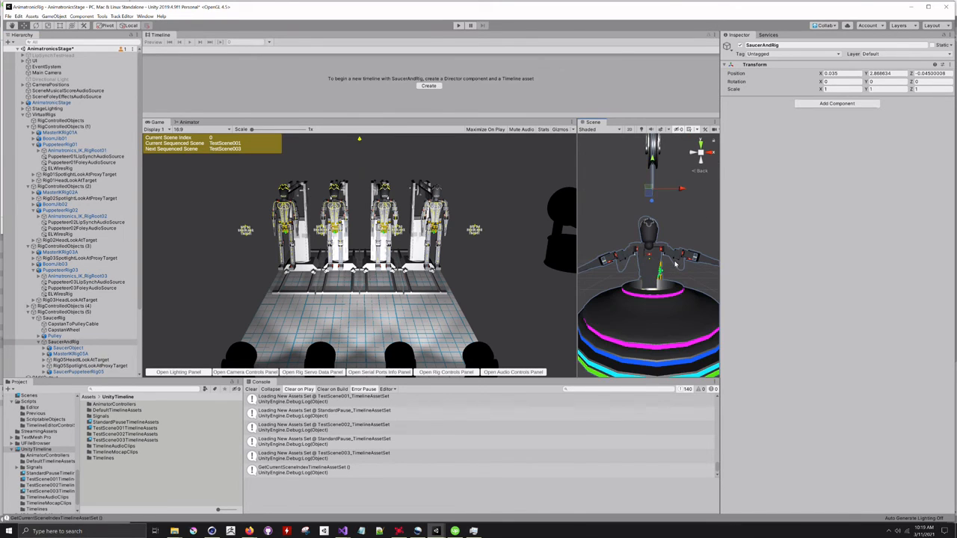
{"action": "scroll", "coordinate": [675, 263], "scroll_direction": "down", "scroll_amount": 3}
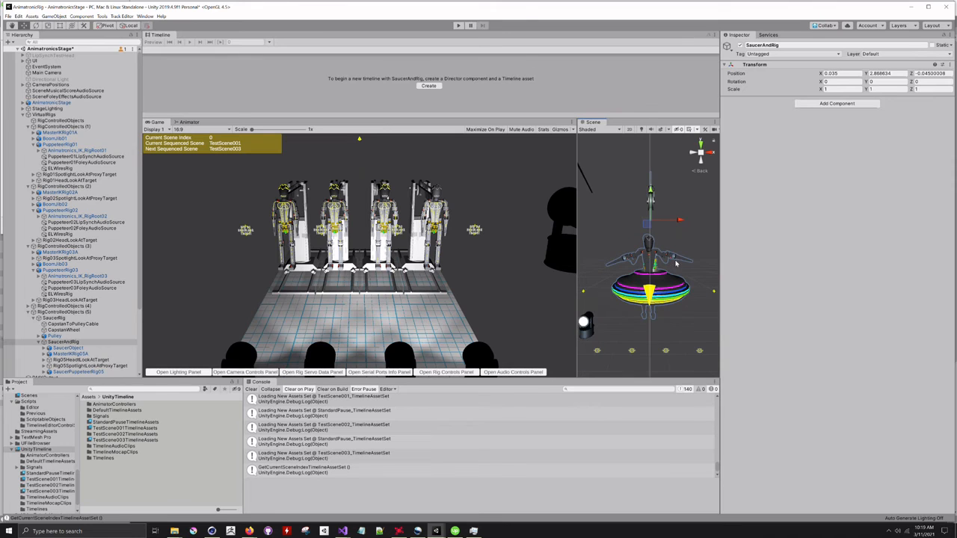
{"action": "right_click_drag", "start_coordinate": [677, 204], "coordinate": [629, 202]}
{"action": "middle_click_drag", "start_coordinate": [658, 303], "coordinate": [622, 296]}
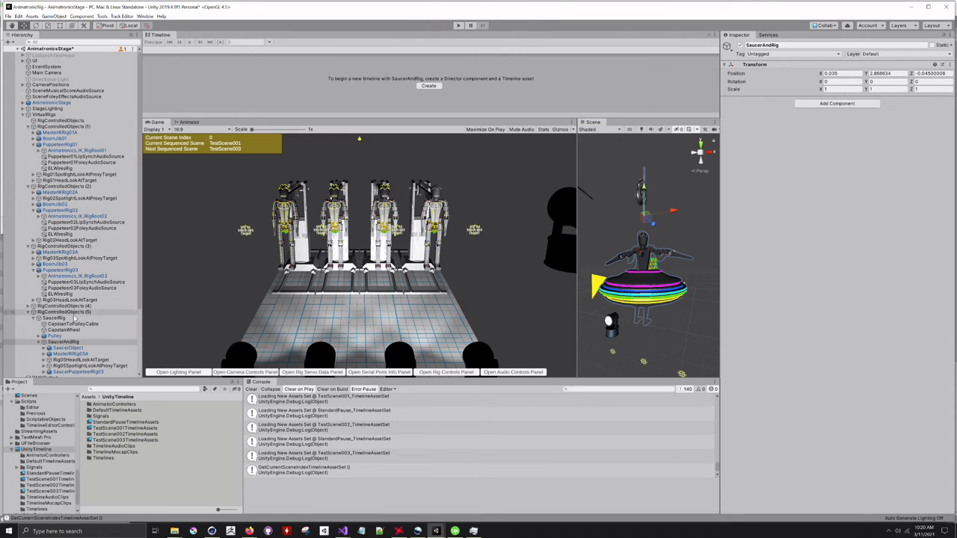
Step: Review all the signal receiver reactions of MasterIKRig05A, from MasterRigReturnHome through MasterRigUseIdling
{"action": "left_click", "coordinate": [75, 353]}
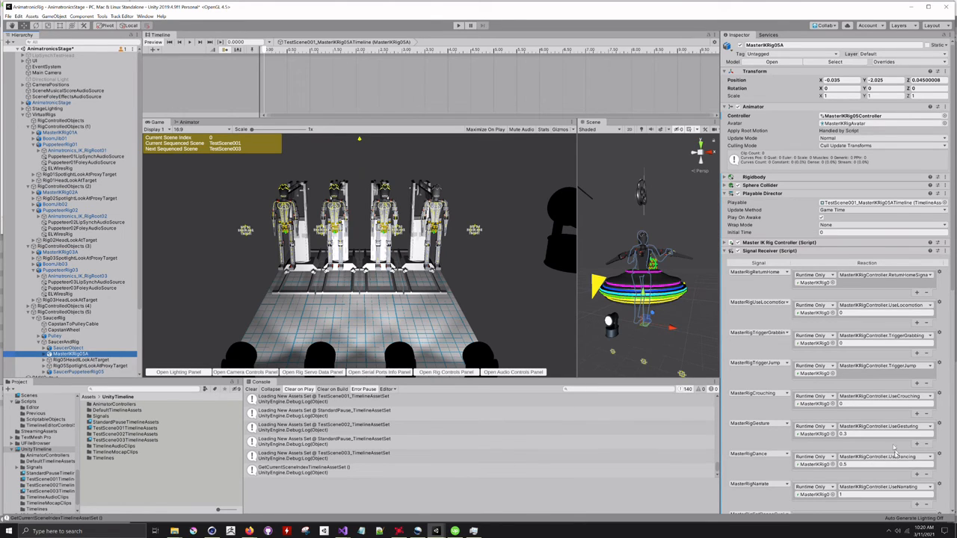
{"action": "scroll", "coordinate": [890, 455], "scroll_direction": "down", "scroll_amount": 5}
{"action": "scroll", "coordinate": [886, 454], "scroll_direction": "down", "scroll_amount": 2}
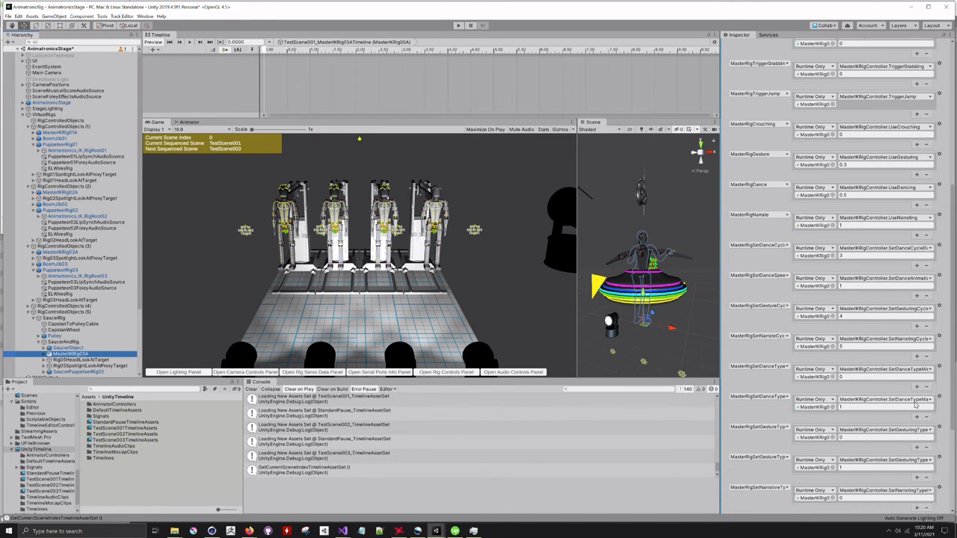
{"action": "scroll", "coordinate": [911, 409], "scroll_direction": "down", "scroll_amount": 4}
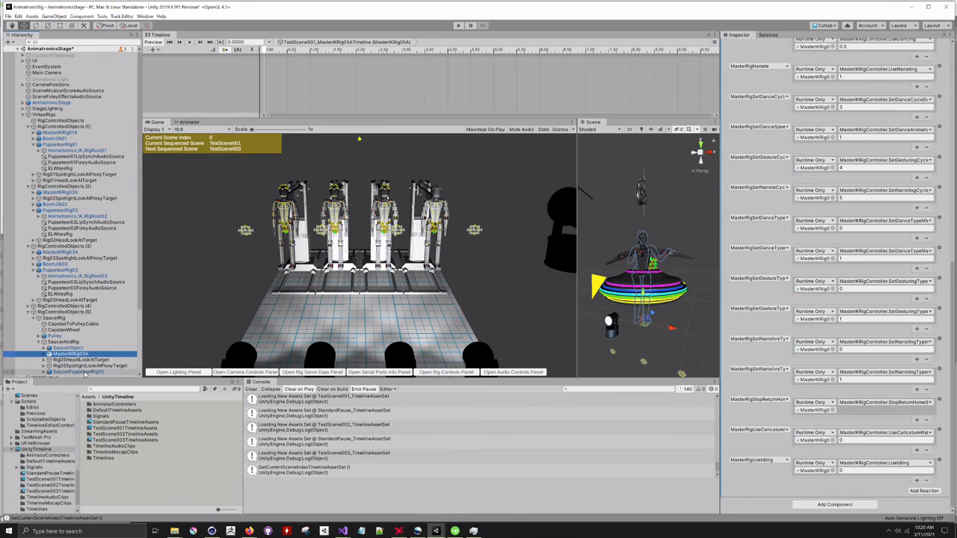
Step: Review SaucerPuppeteerRig05's signal receiver reactions and its nested lip-synch and foley audio sources
{"action": "left_click", "coordinate": [82, 371]}
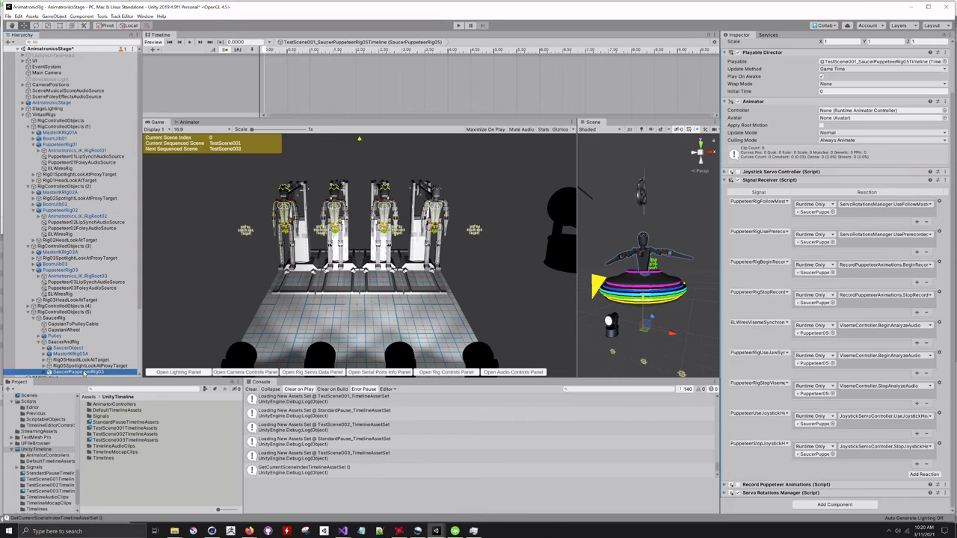
{"action": "scroll", "coordinate": [74, 352], "scroll_direction": "down", "scroll_amount": 3}
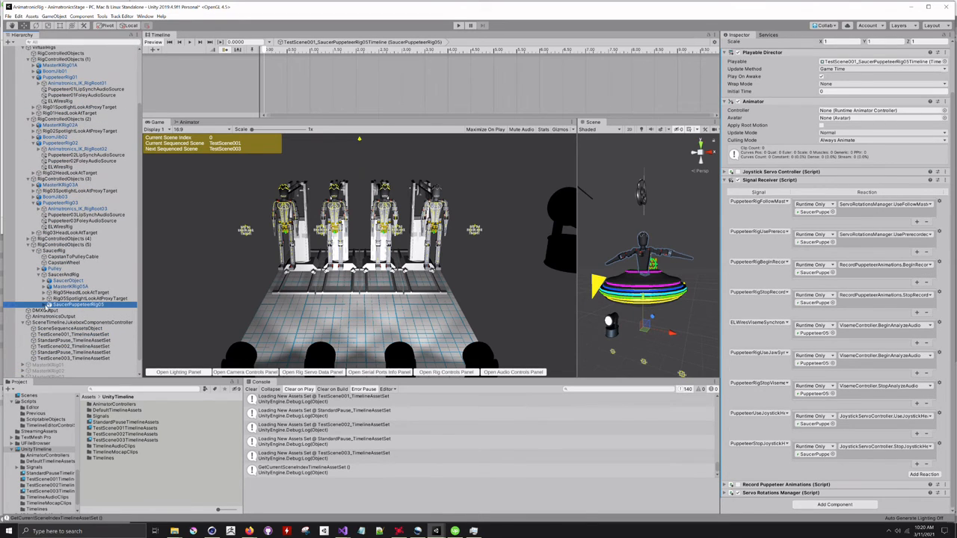
{"action": "left_click", "coordinate": [48, 305]}
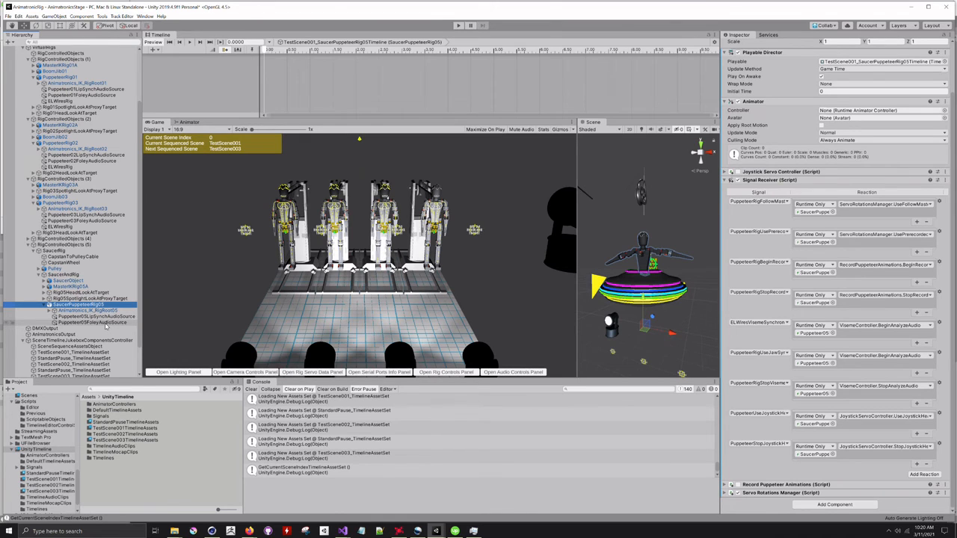
{"action": "left_click", "coordinate": [105, 323]}
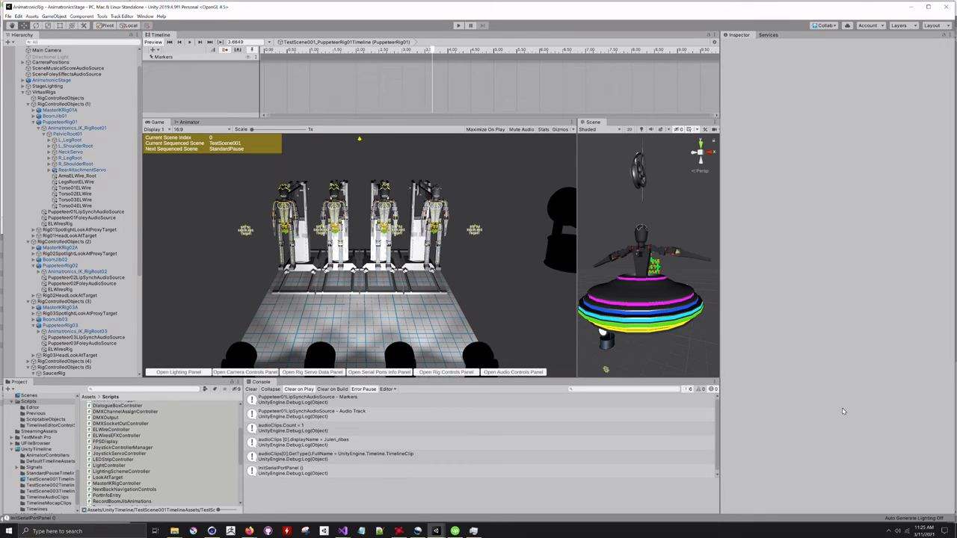
Step: Try Joystick Controls Head Gestures on PuppeteerRig01 in play mode, then stop playing and switch the option back off
{"action": "left_click", "coordinate": [66, 122]}
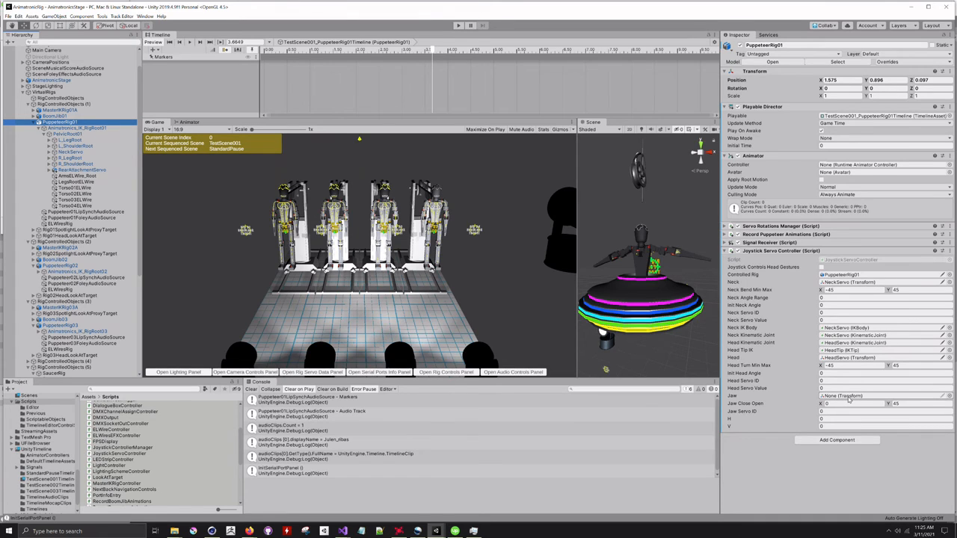
{"action": "left_click", "coordinate": [822, 266]}
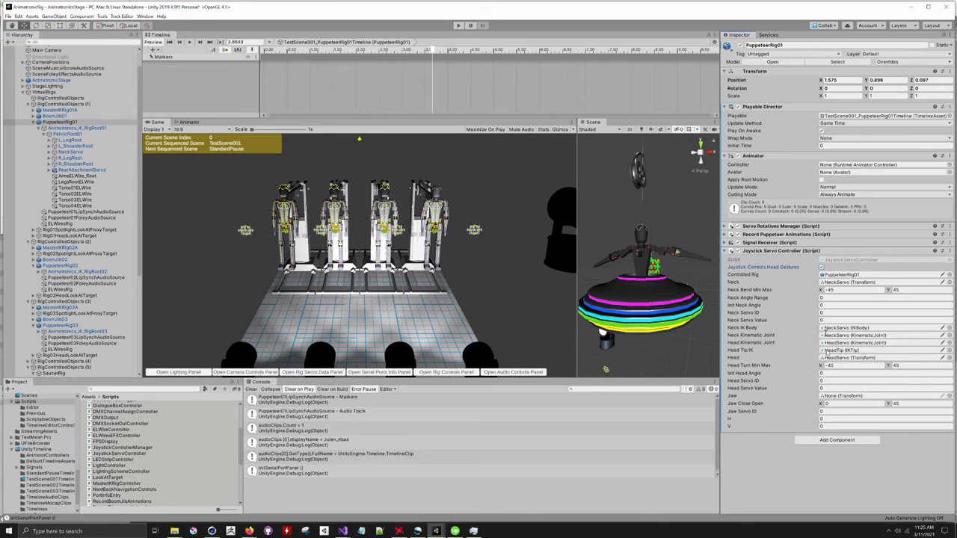
{"action": "left_click", "coordinate": [458, 26]}
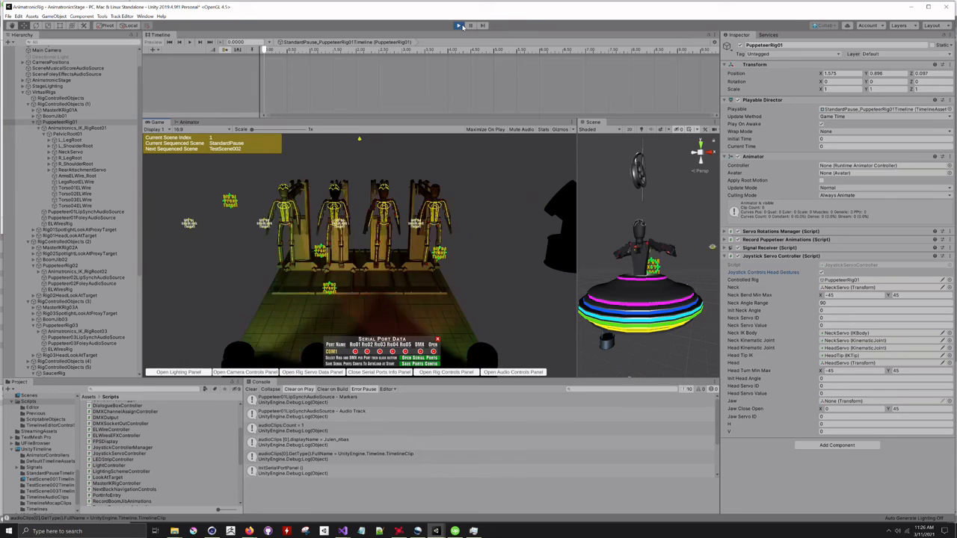
{"action": "left_click", "coordinate": [459, 26]}
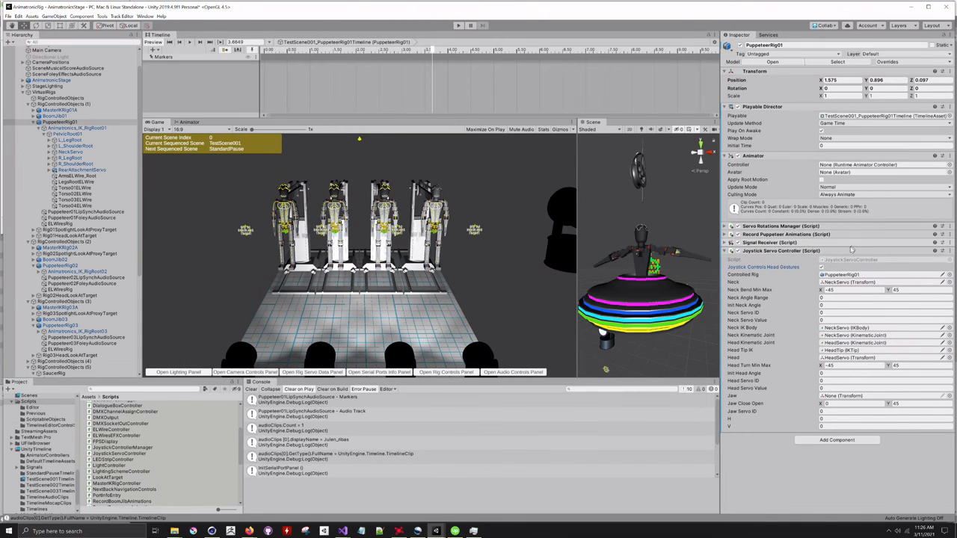
{"action": "left_click", "coordinate": [821, 267]}
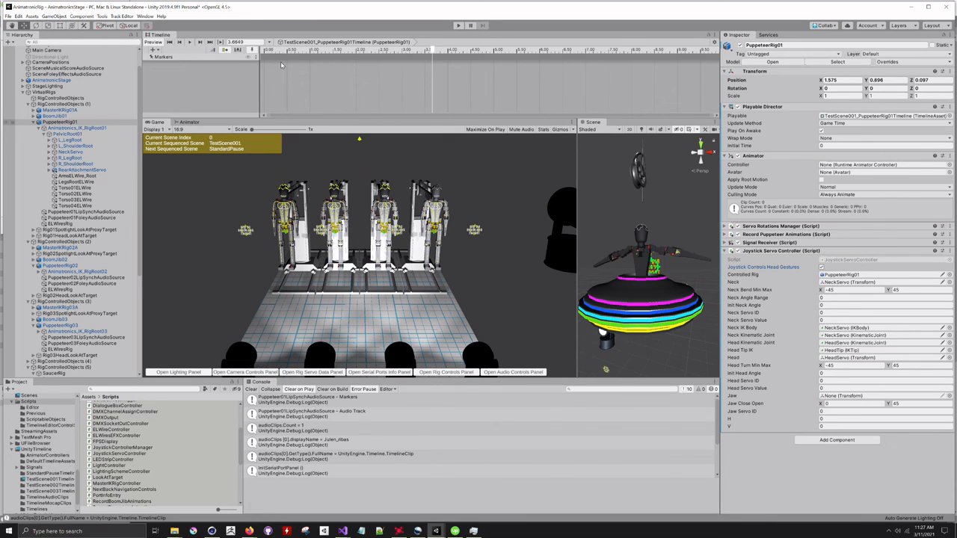
Step: Add a signal track to the TestScene001 PuppeteerRig01 timeline and bind it to PuppeteerRig01's signal receiver
{"action": "right_click", "coordinate": [165, 67]}
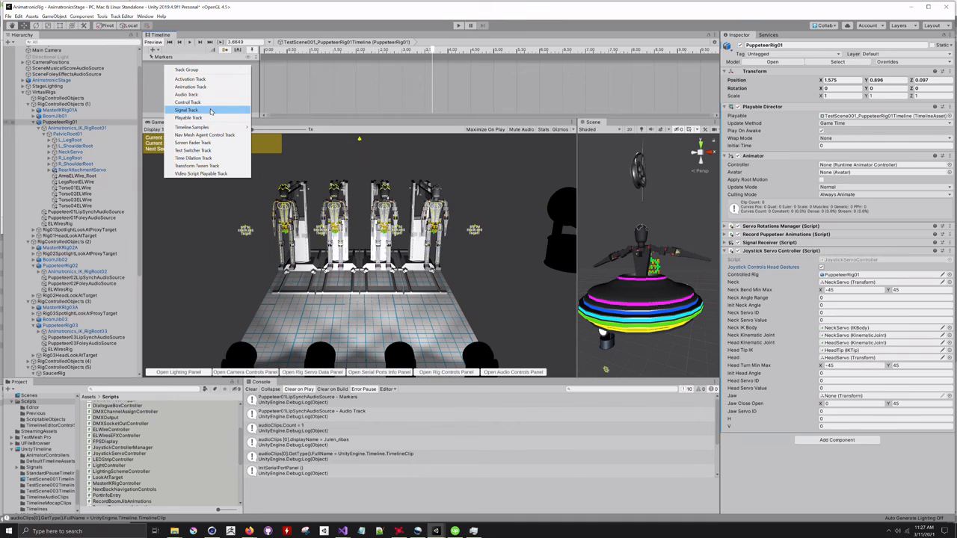
{"action": "left_click", "coordinate": [187, 109]}
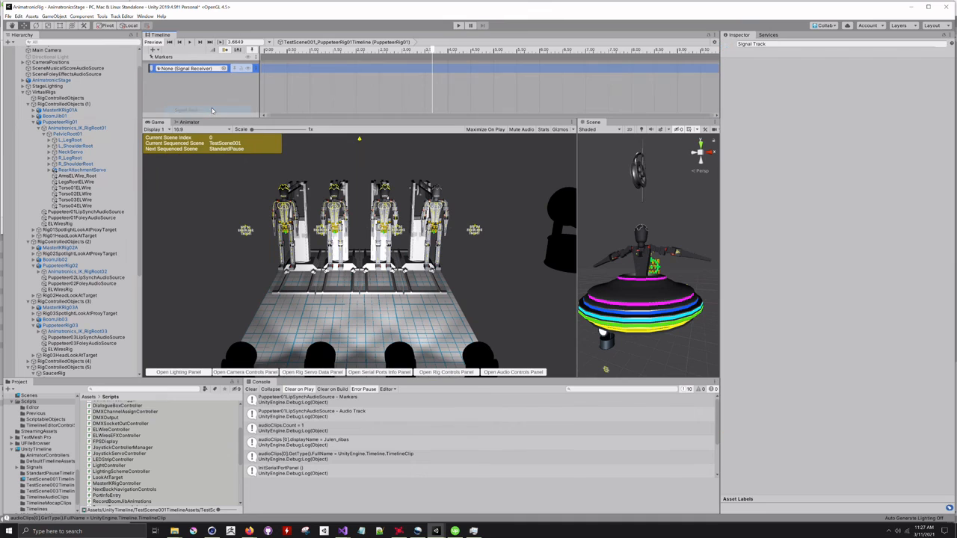
{"action": "left_click", "coordinate": [191, 69]}
{"action": "left_click_drag", "start_coordinate": [191, 71], "coordinate": [192, 70]}
Step: Add a signal emitter at about 3.07 seconds (frame 184) on the PuppeteerRig01 track, emitting PuppeteerUseJoystickHeadControl
{"action": "right_click", "coordinate": [406, 71]}
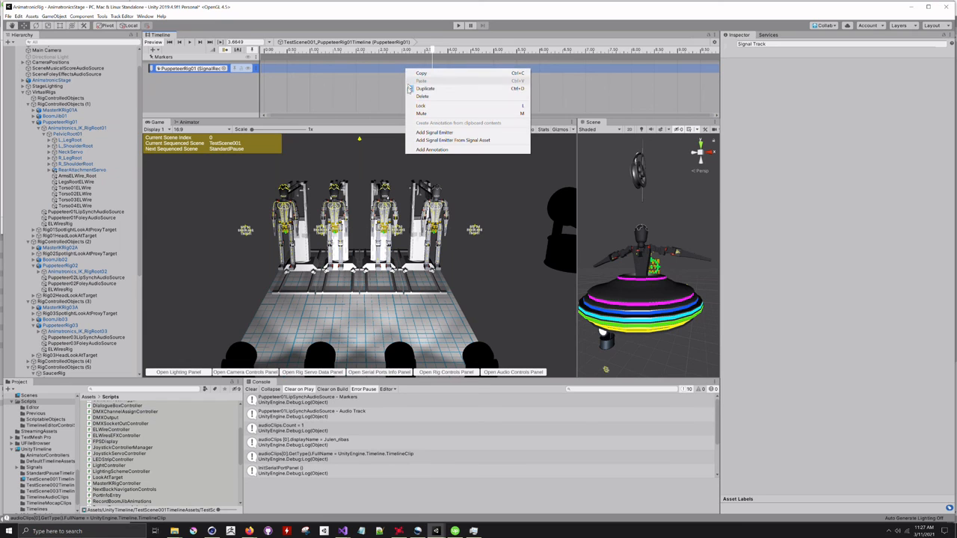
{"action": "left_click", "coordinate": [417, 132]}
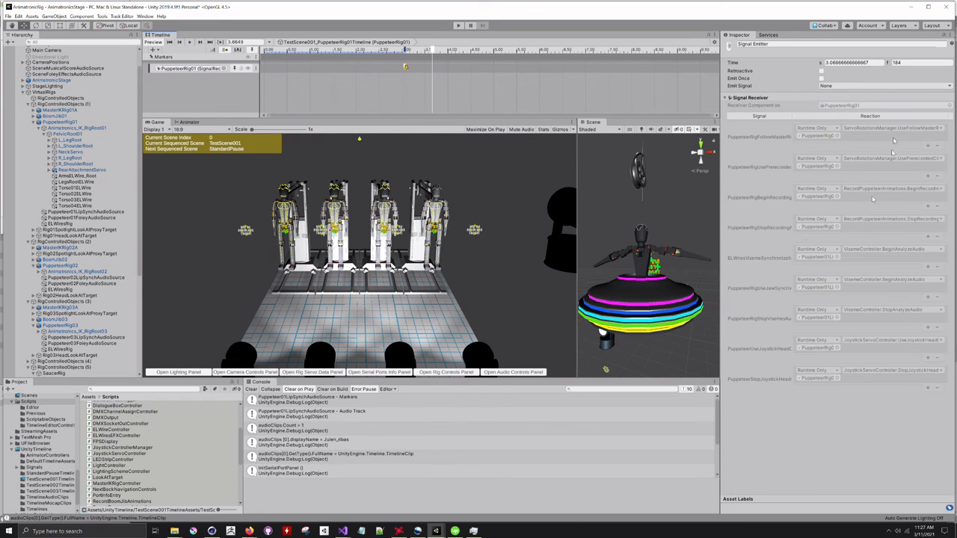
{"action": "left_click", "coordinate": [913, 86]}
{"action": "left_click", "coordinate": [917, 90]}
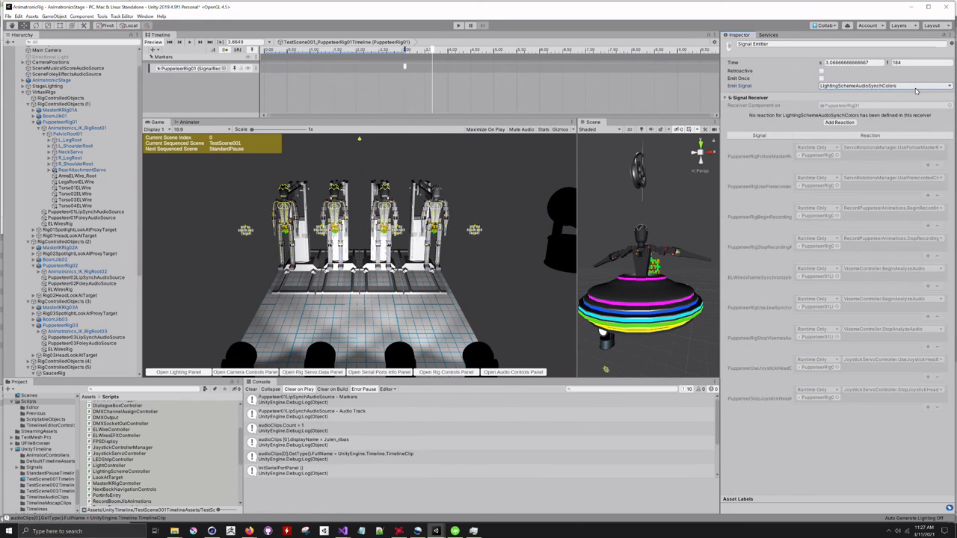
{"action": "left_click", "coordinate": [937, 89]}
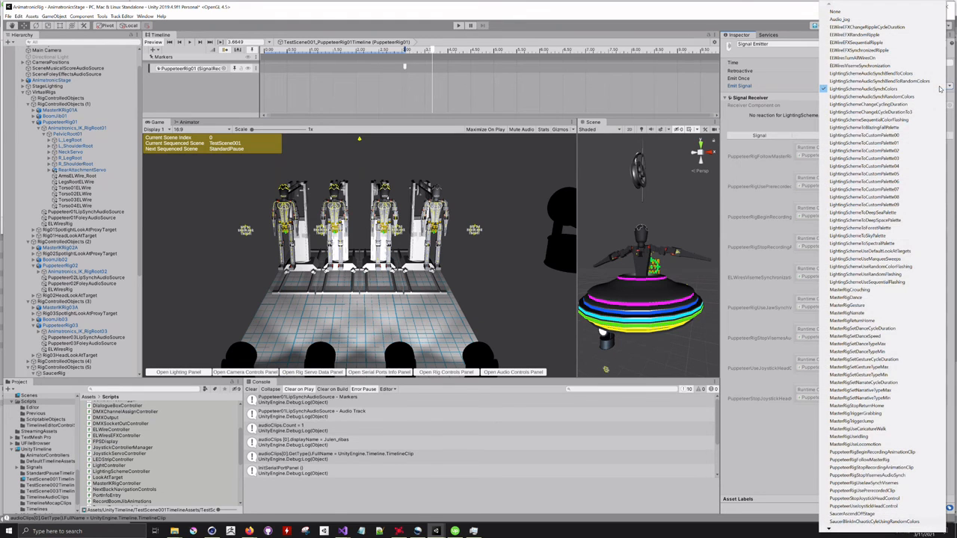
{"action": "left_click", "coordinate": [914, 506]}
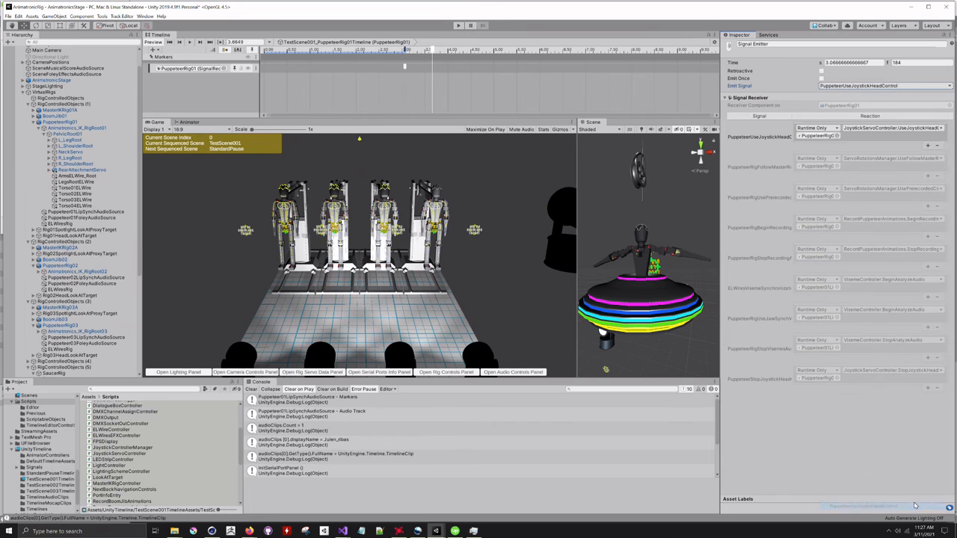
Step: Add a second signal emitter at 8 seconds (frame 480) on the PuppeteerRig01 track, emitting PuppeteerStopJoystickHeadControl
{"action": "right_click", "coordinate": [633, 70]}
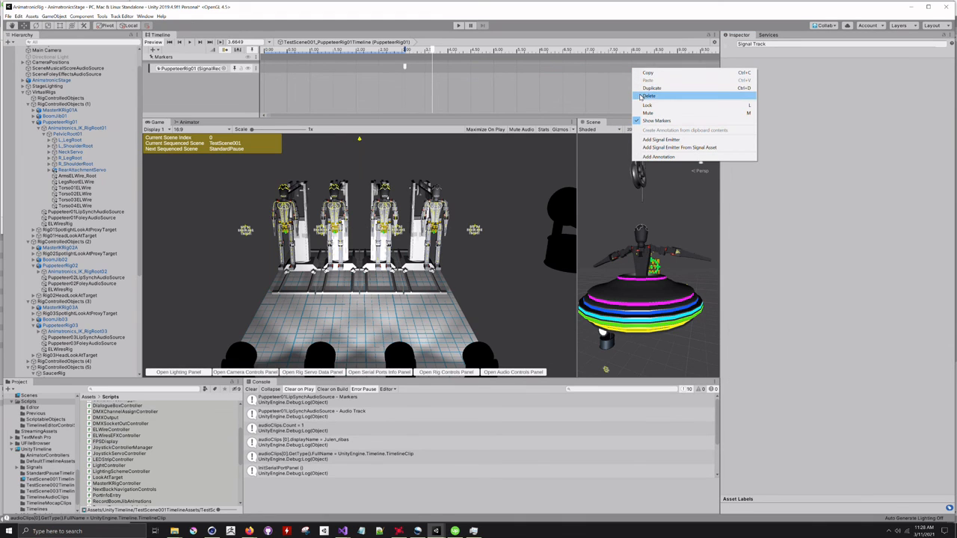
{"action": "left_click", "coordinate": [654, 139]}
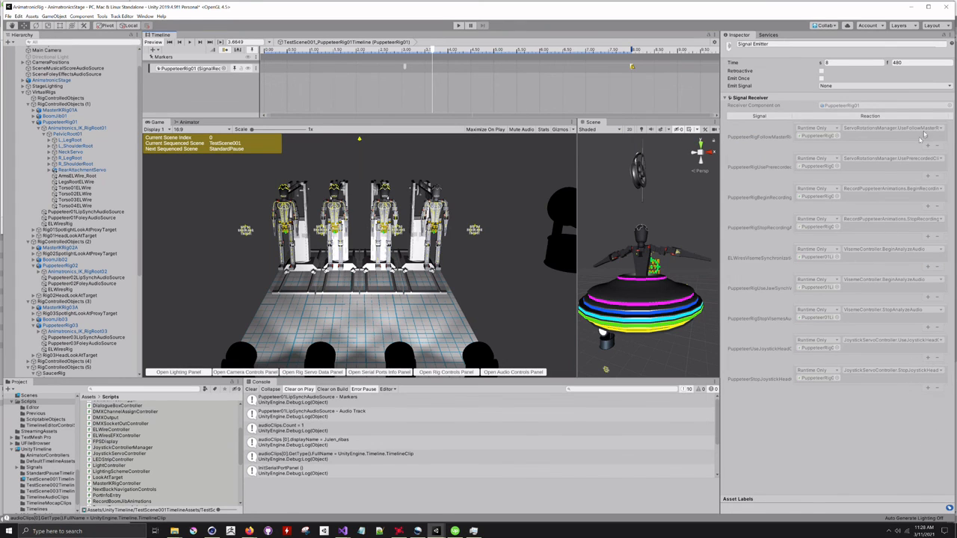
{"action": "left_click", "coordinate": [949, 87]}
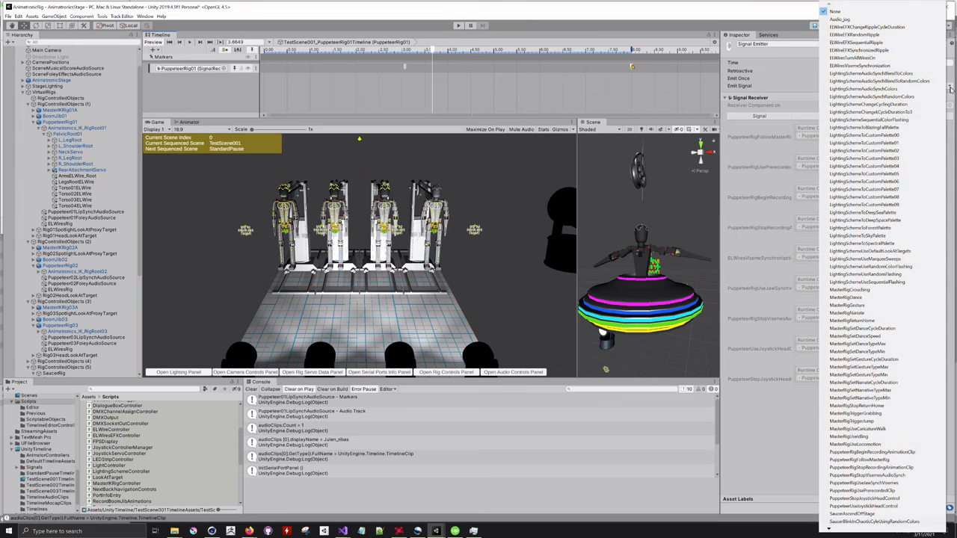
{"action": "left_click", "coordinate": [911, 493]}
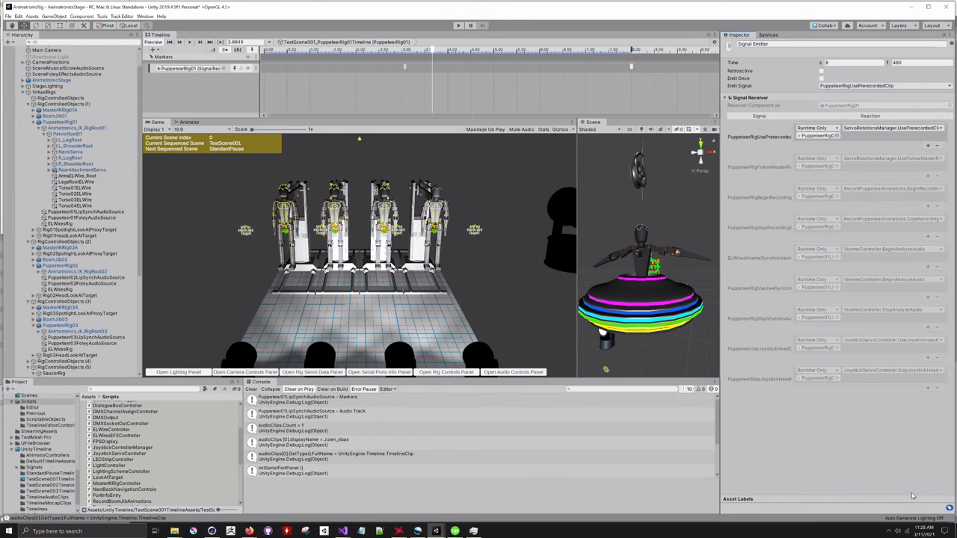
{"action": "left_click", "coordinate": [947, 87]}
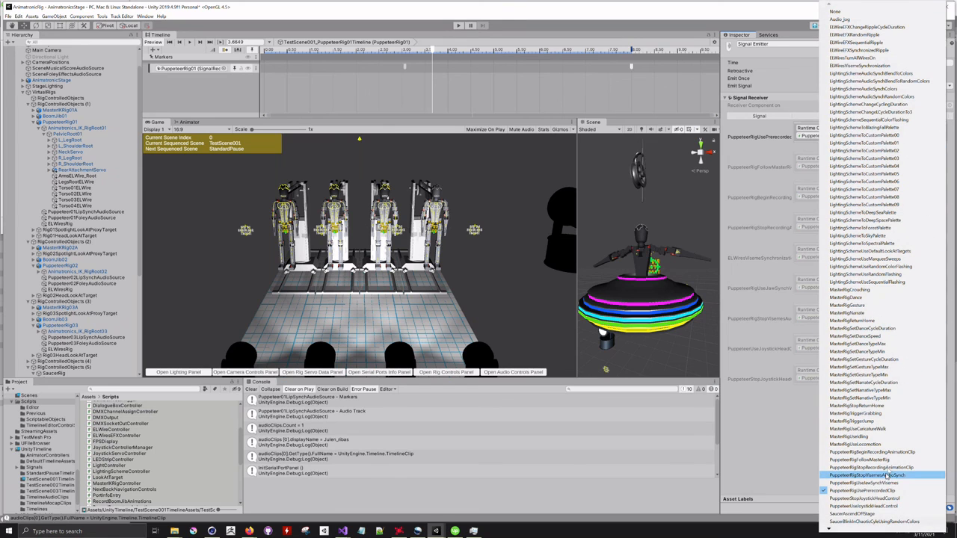
{"action": "left_click", "coordinate": [882, 499]}
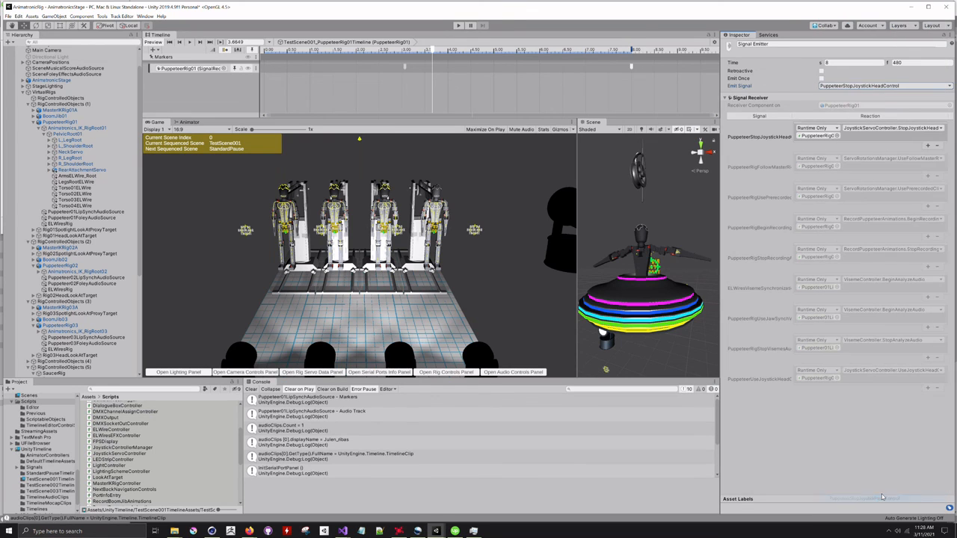
Step: Play-test the stage with the PuppeteerRig01 joystick head control emitters in place, and stop playing
{"action": "left_click", "coordinate": [462, 26]}
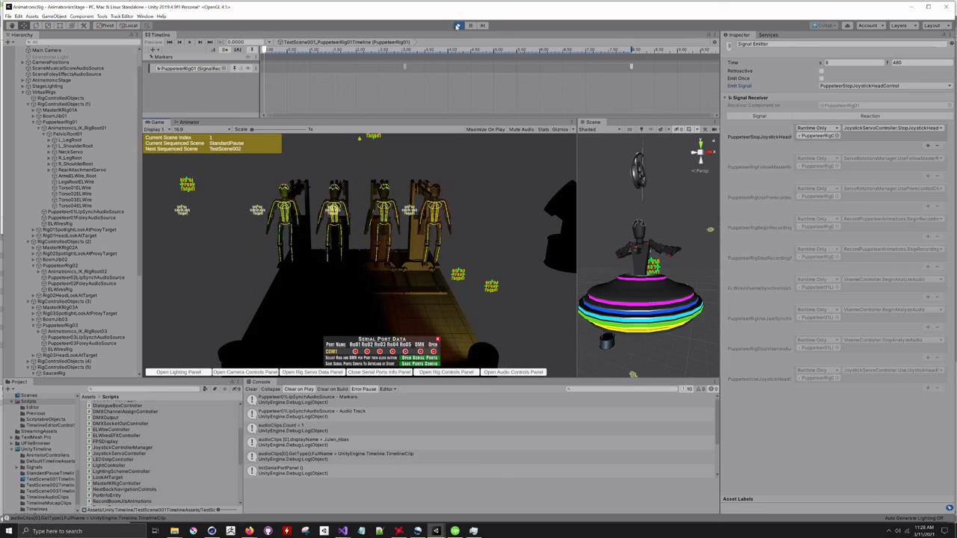
{"action": "key", "text": "ctrl+p"}
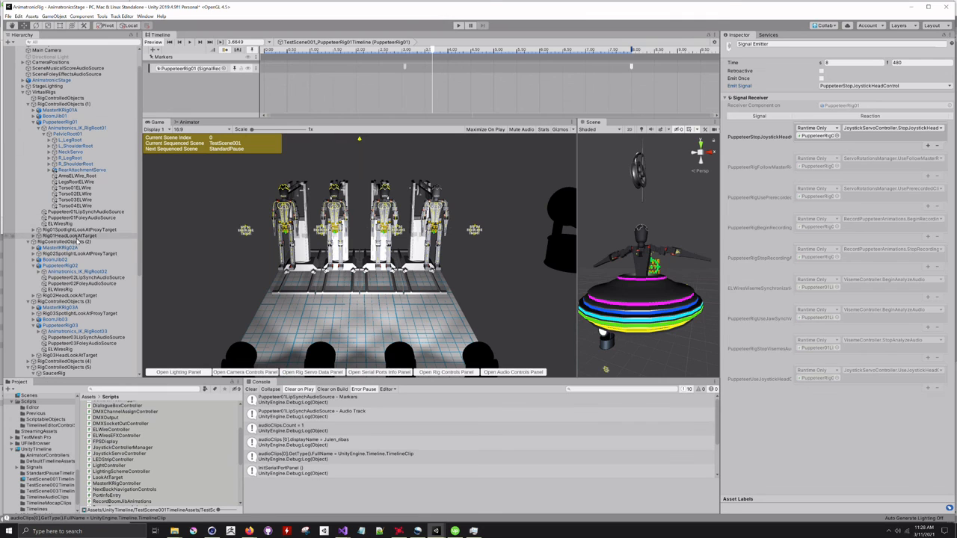
Step: Switch off Joystick Controls Head Gestures in PuppeteerRig01's Joystick Servo Controller, then run the stage in play mode and stop it
{"action": "left_click", "coordinate": [74, 259]}
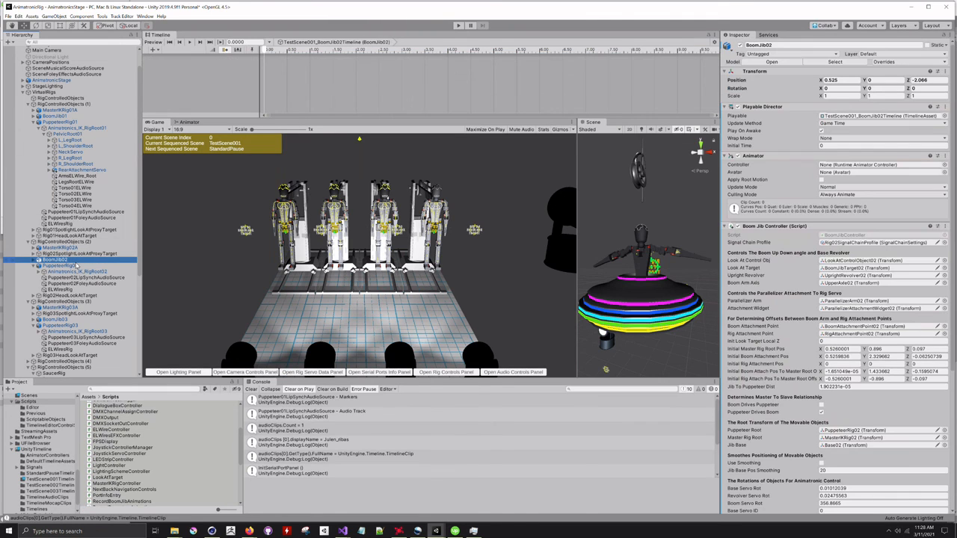
{"action": "left_click", "coordinate": [75, 266]}
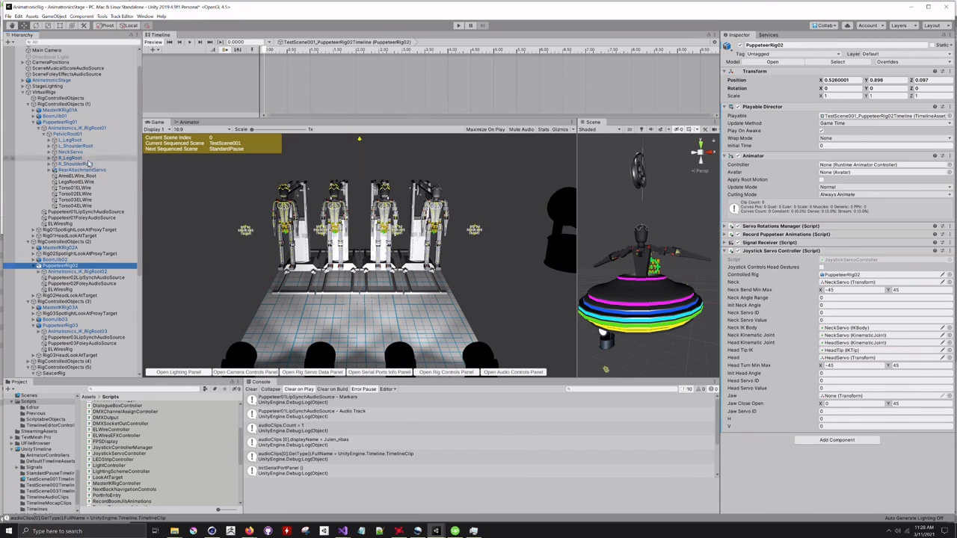
{"action": "left_click", "coordinate": [65, 122]}
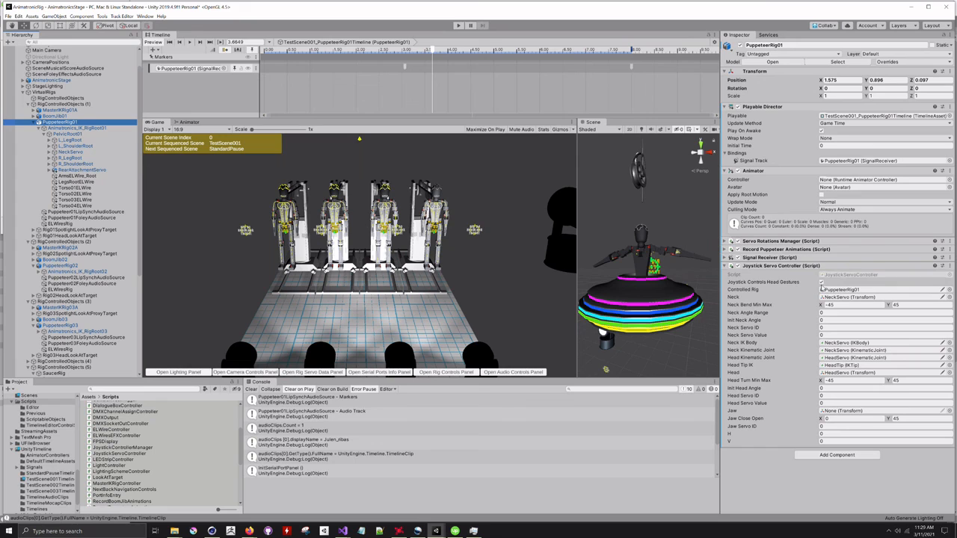
{"action": "left_click", "coordinate": [821, 282]}
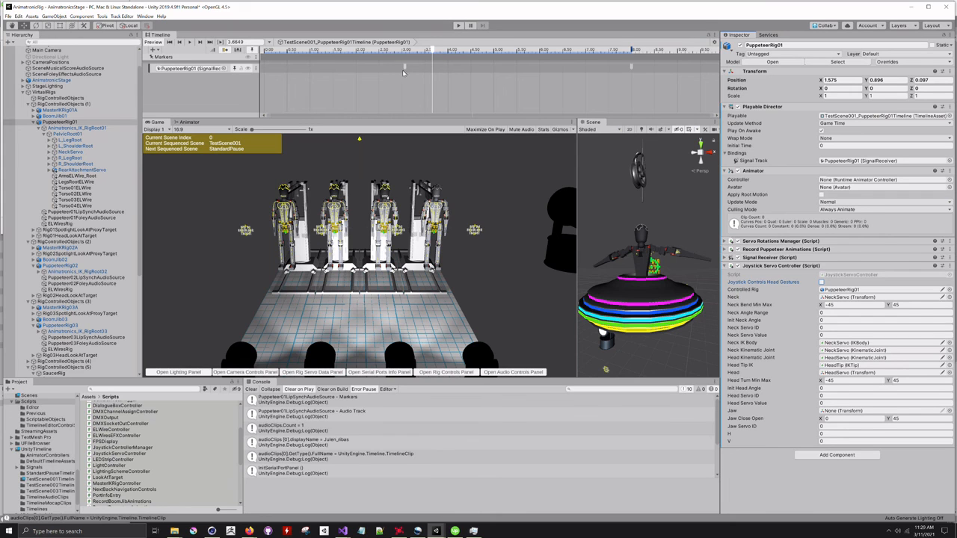
{"action": "left_click", "coordinate": [457, 26]}
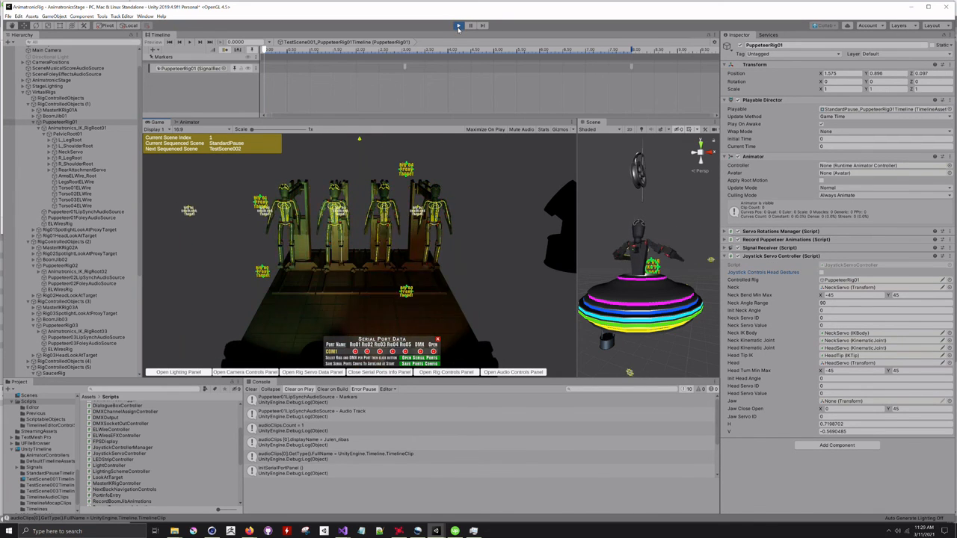
{"action": "left_click", "coordinate": [458, 27]}
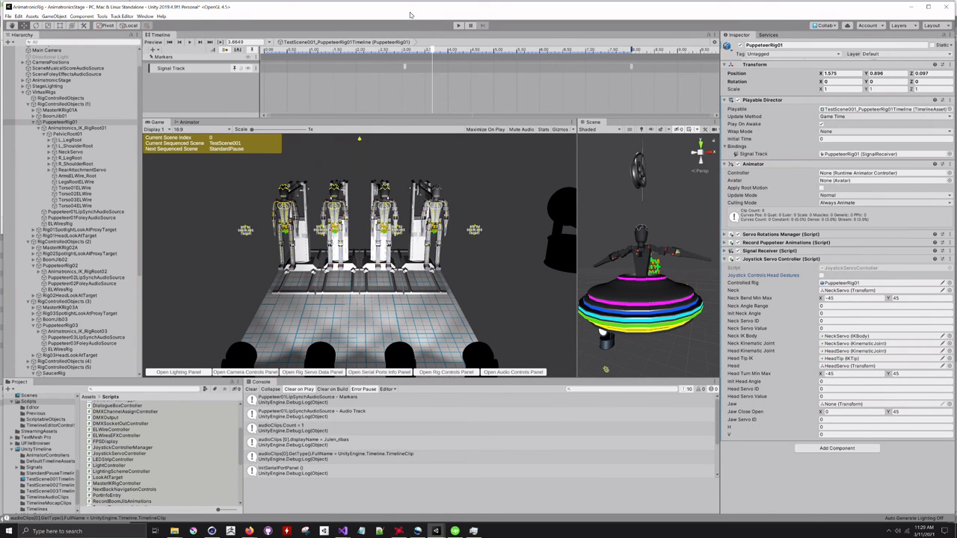